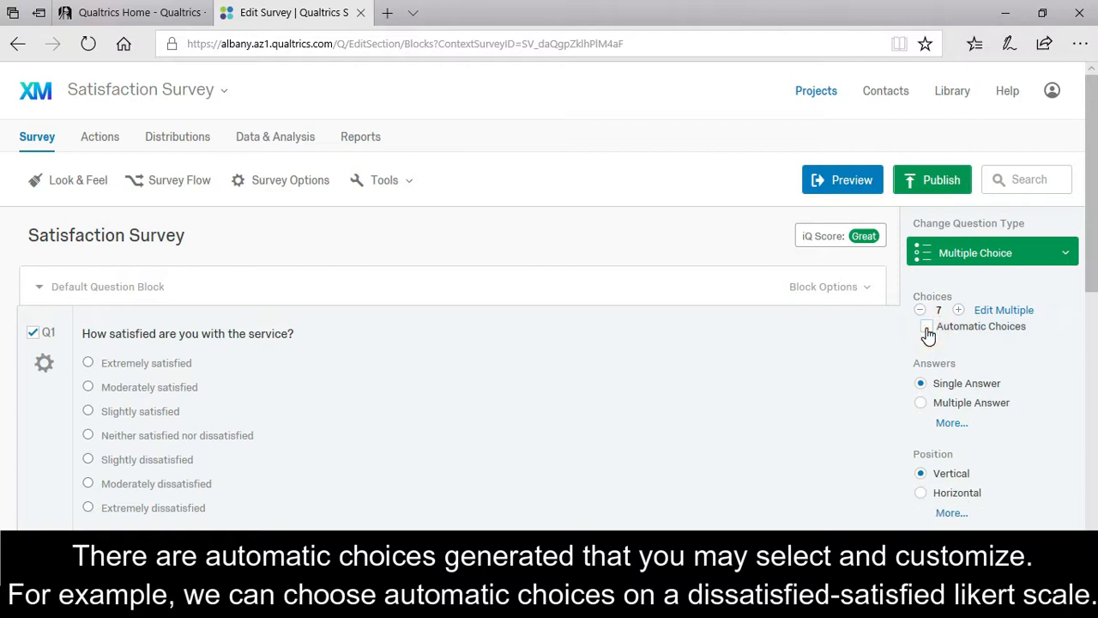
Turn on Automatic Choices for Q1's answers.
{"action": "left_click", "coordinate": [926, 327]}
Apply the Dissatisfied – Satisfied scale to Q1 and reduce it to five choices.
{"action": "left_click", "coordinate": [1061, 344]}
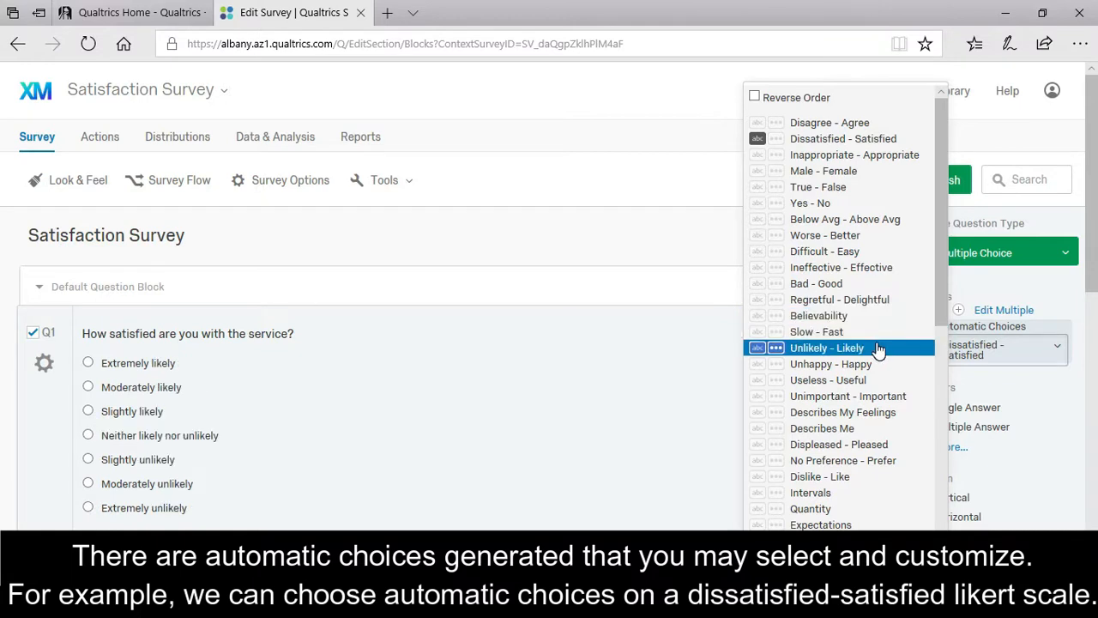
{"action": "left_click", "coordinate": [824, 142]}
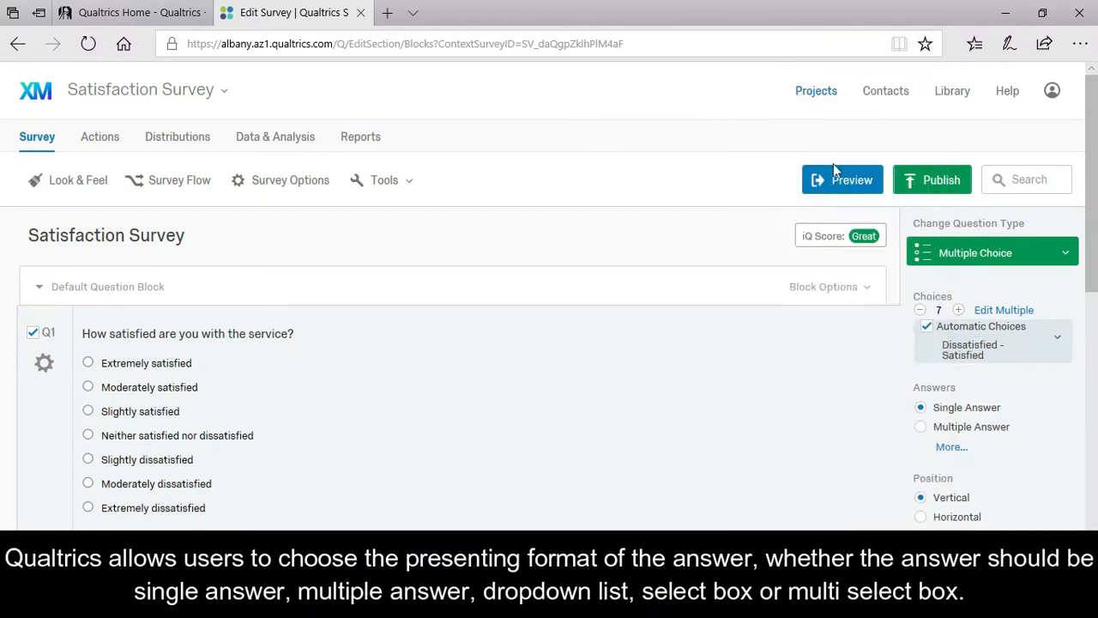
{"action": "double_click", "coordinate": [919, 310]}
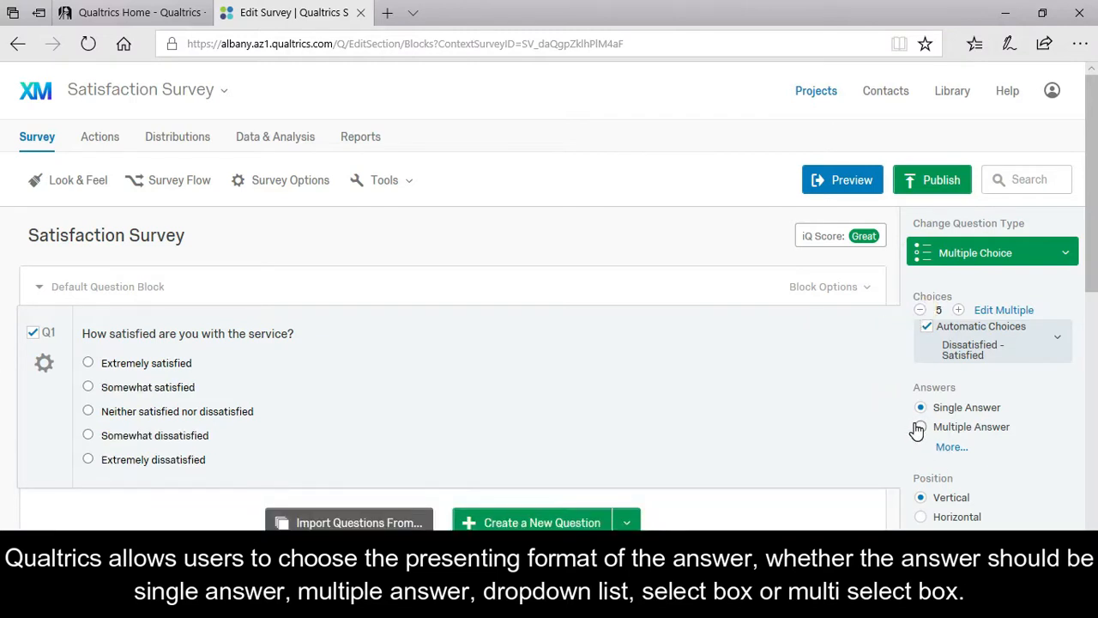
Try the dropdown list, select box and multi-select box formats for Q1's answers.
{"action": "left_click", "coordinate": [949, 448]}
{"action": "left_click", "coordinate": [919, 447]}
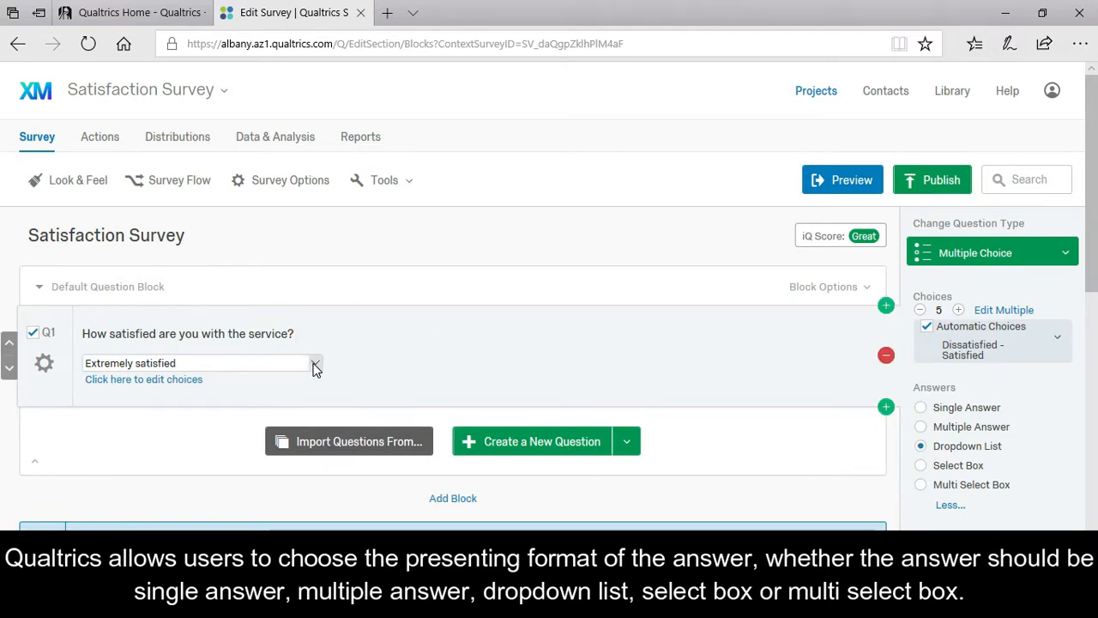
{"action": "left_click", "coordinate": [316, 364]}
{"action": "left_click", "coordinate": [316, 364]}
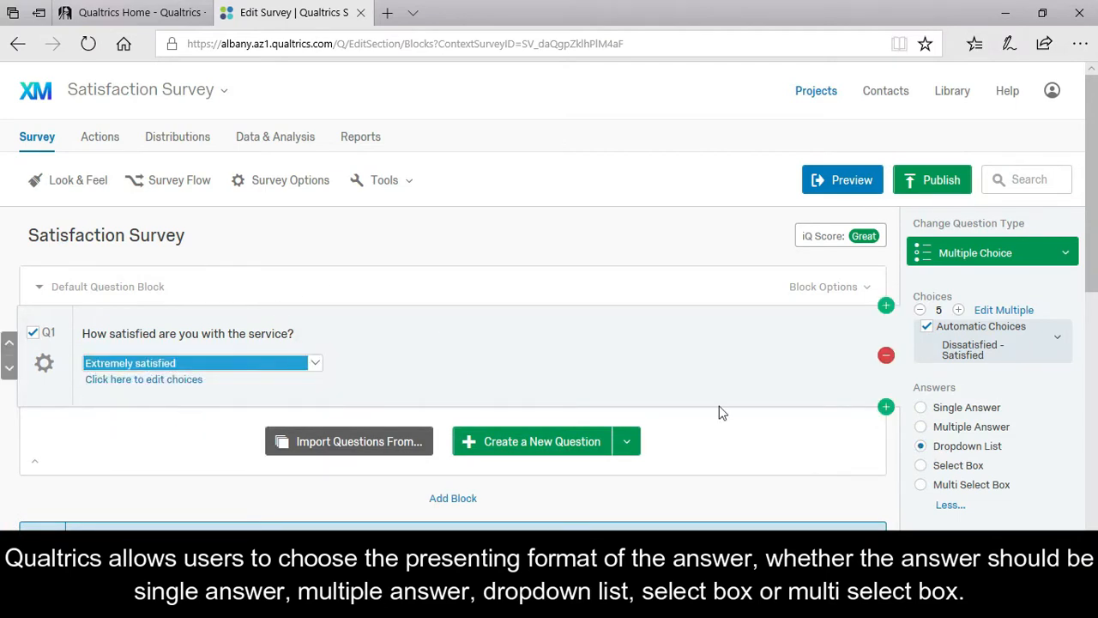
{"action": "left_click", "coordinate": [920, 466]}
{"action": "left_click", "coordinate": [921, 485]}
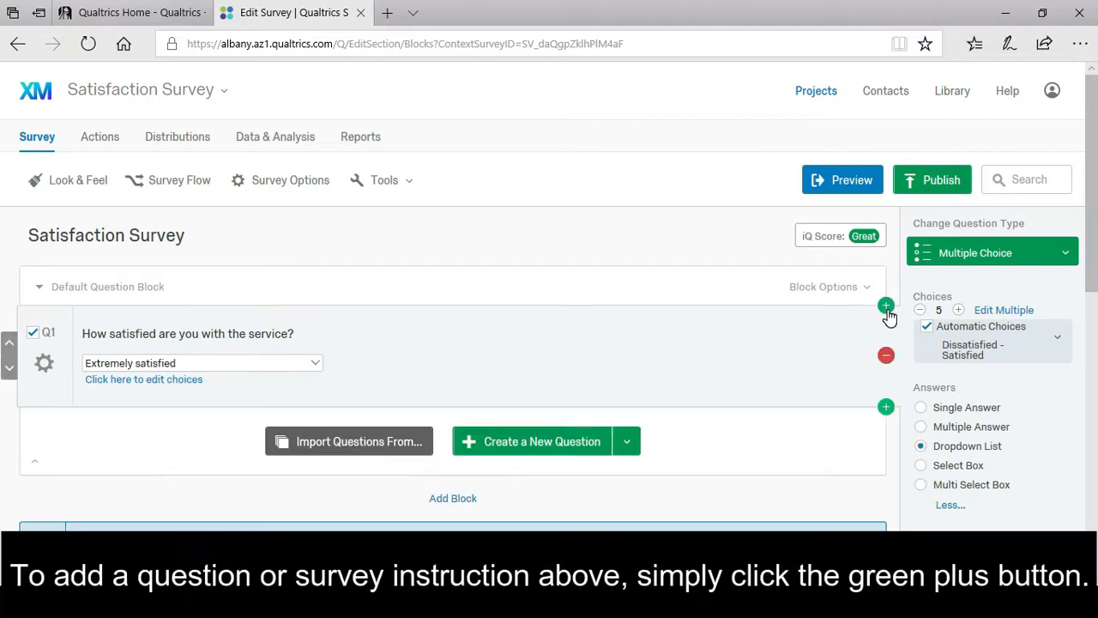
Insert a Descriptive Text block above Q1 and paste in the survey instructions.
{"action": "left_click", "coordinate": [886, 306]}
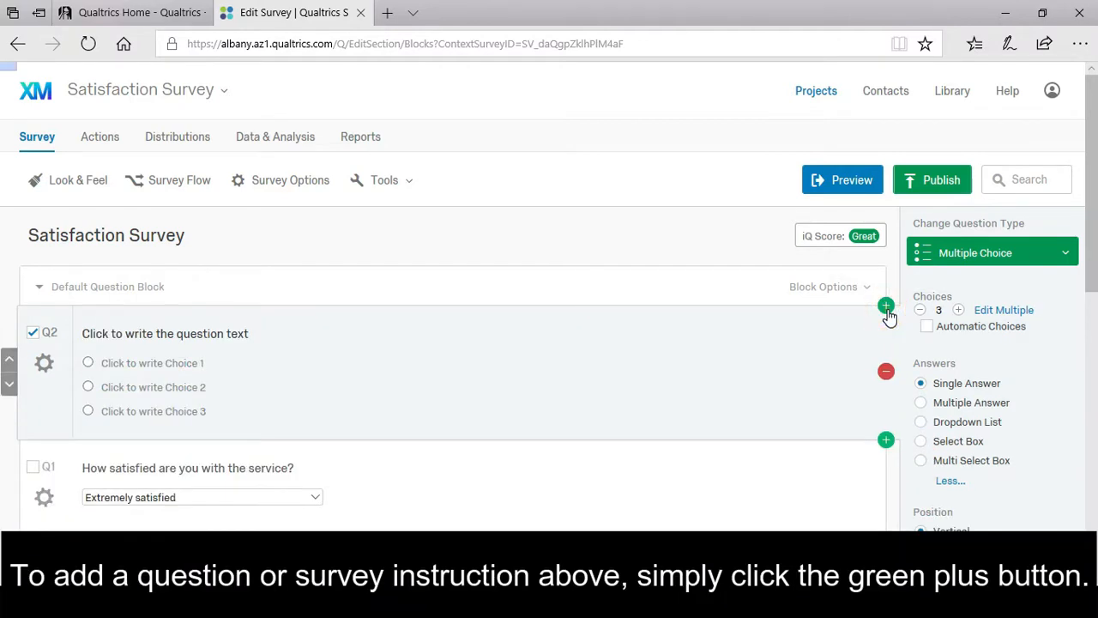
{"action": "left_click", "coordinate": [1042, 249]}
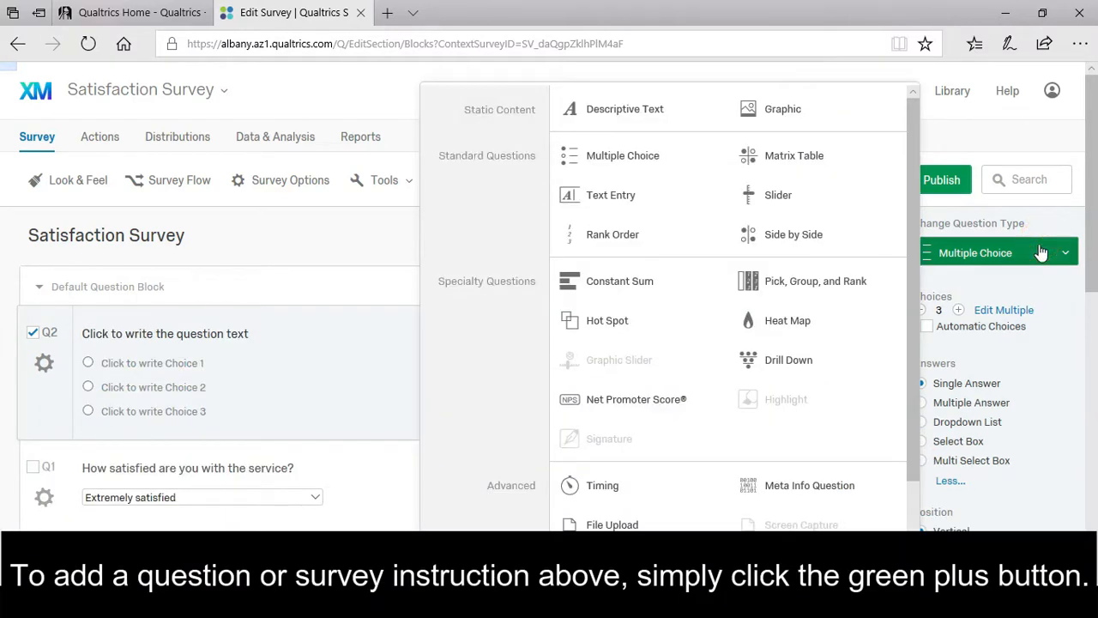
{"action": "left_click", "coordinate": [648, 114]}
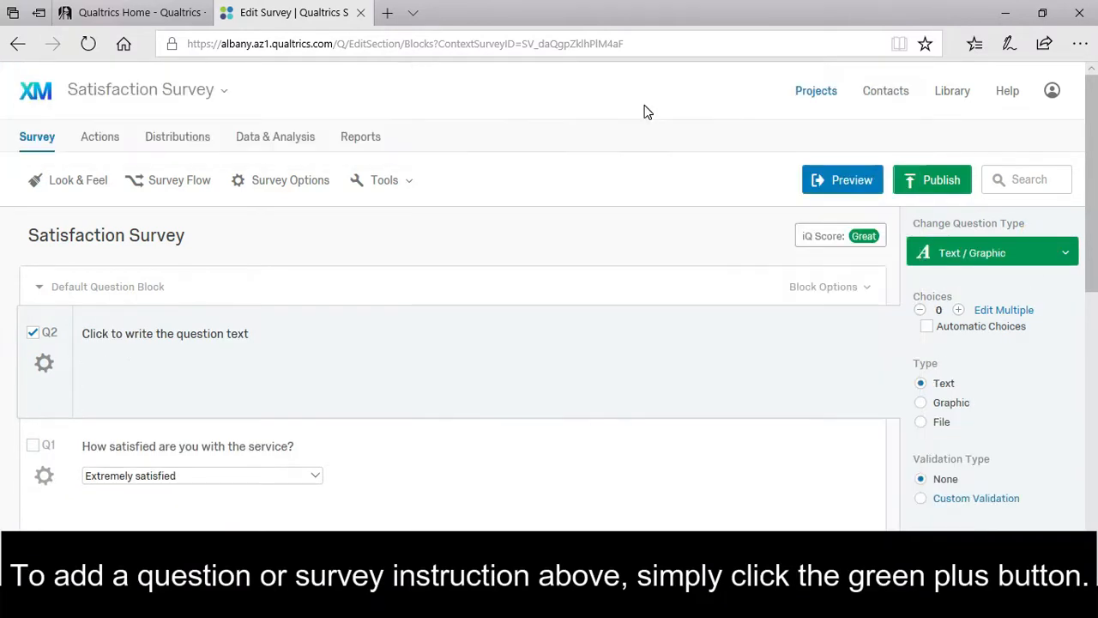
{"action": "left_click", "coordinate": [221, 328]}
{"action": "type", "text": "Customize your survey. This screen is for instructional purposes only and will not be shown to respondents. 1. Add a custom welcome message just before the first question. 2. Customize rest of the survey questions if needed. 3. 'Preview Survey' and if needed, update the 'Look & Feel' by clicking on the respective tabs. 4. Go to 'Distributions' to send your survey and start collecting responses! Note: This screen will not be shown to respondents."}
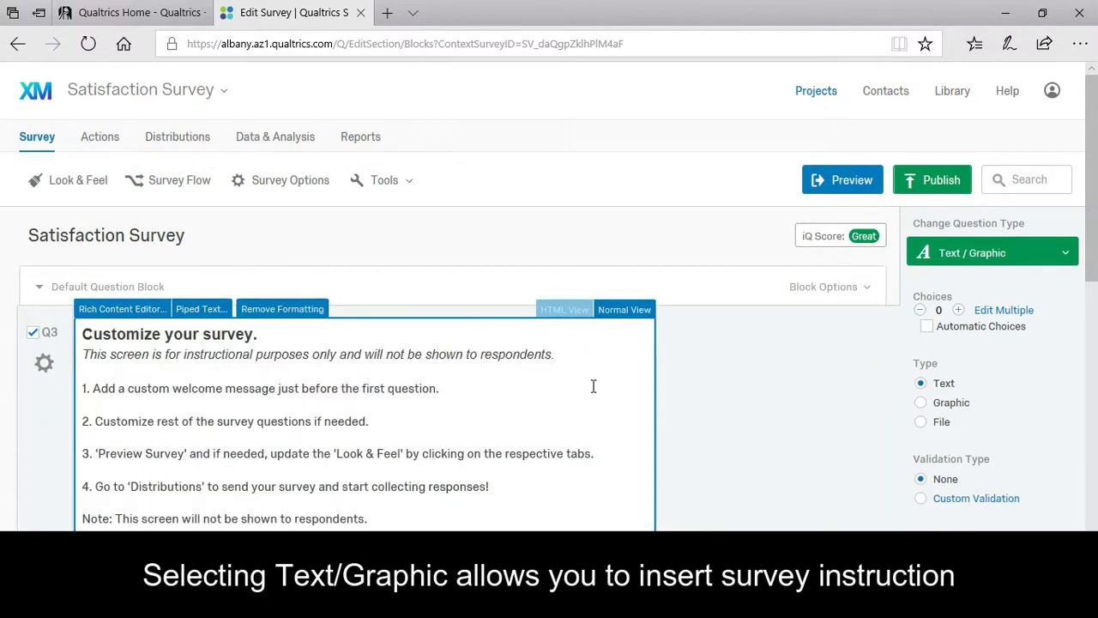
{"action": "left_click", "coordinate": [717, 415]}
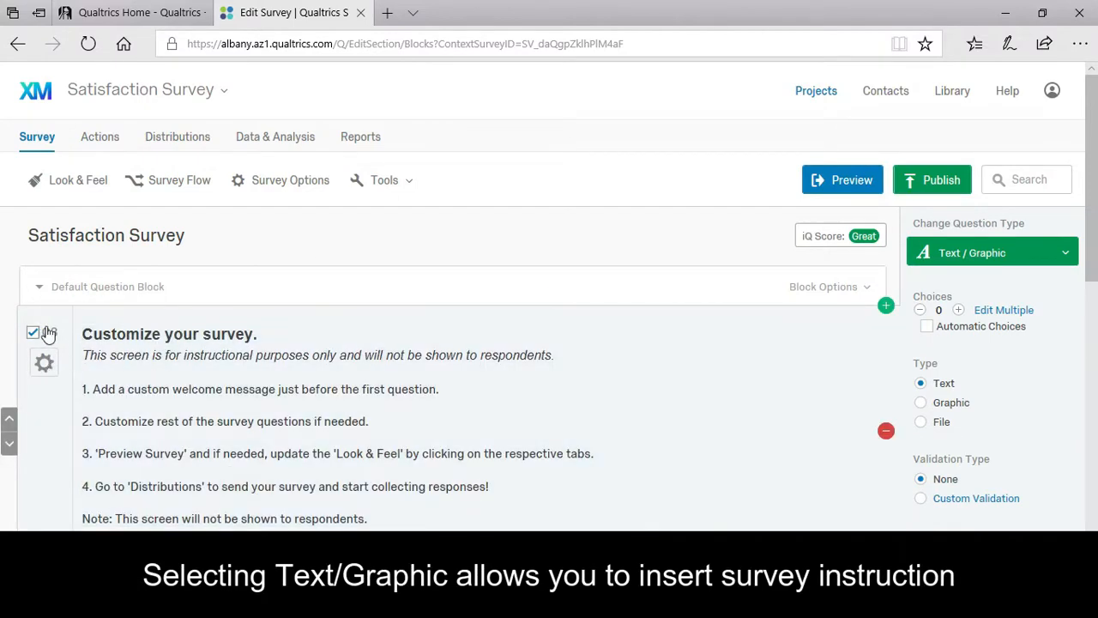
Rename the new block's label to 'Survey Instruction'.
{"action": "left_click", "coordinate": [51, 333]}
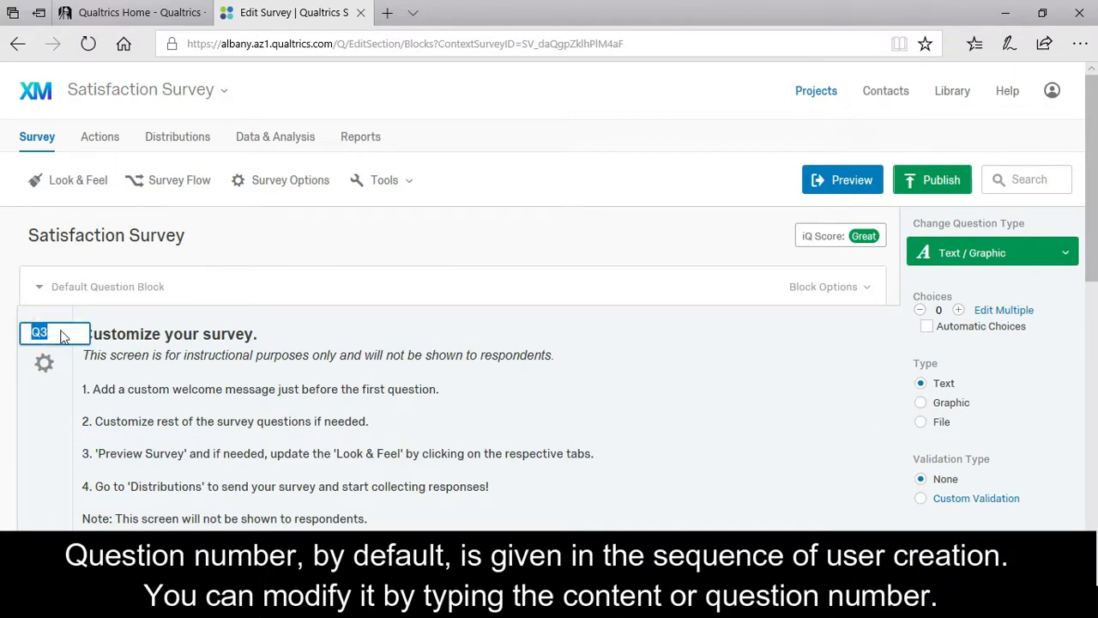
{"action": "type", "text": "Survey"}
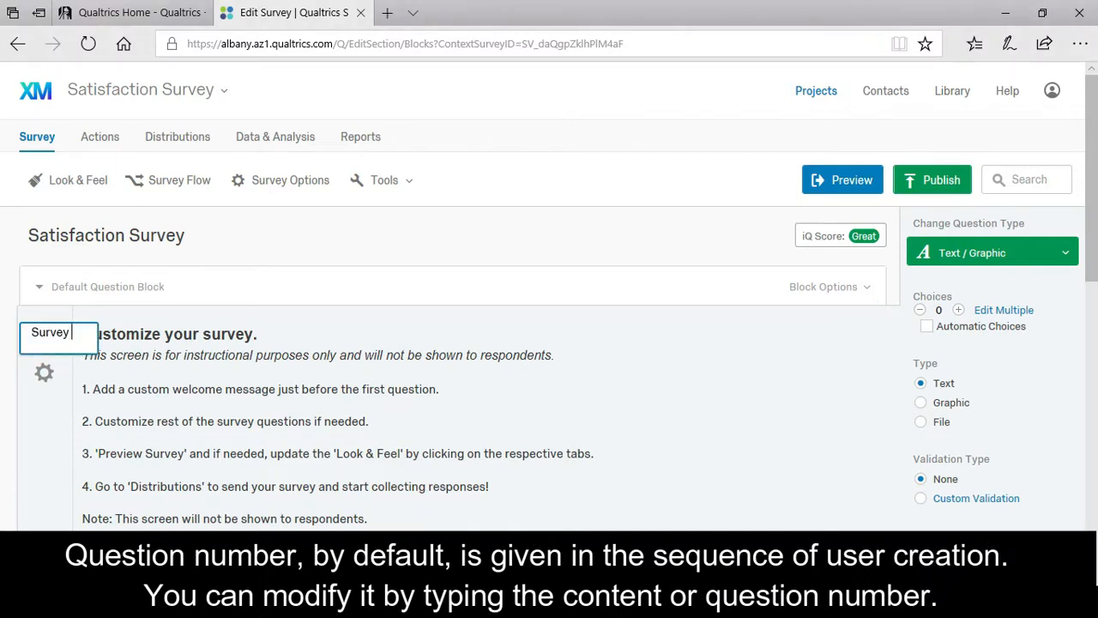
{"action": "type", "text": " Instruction"}
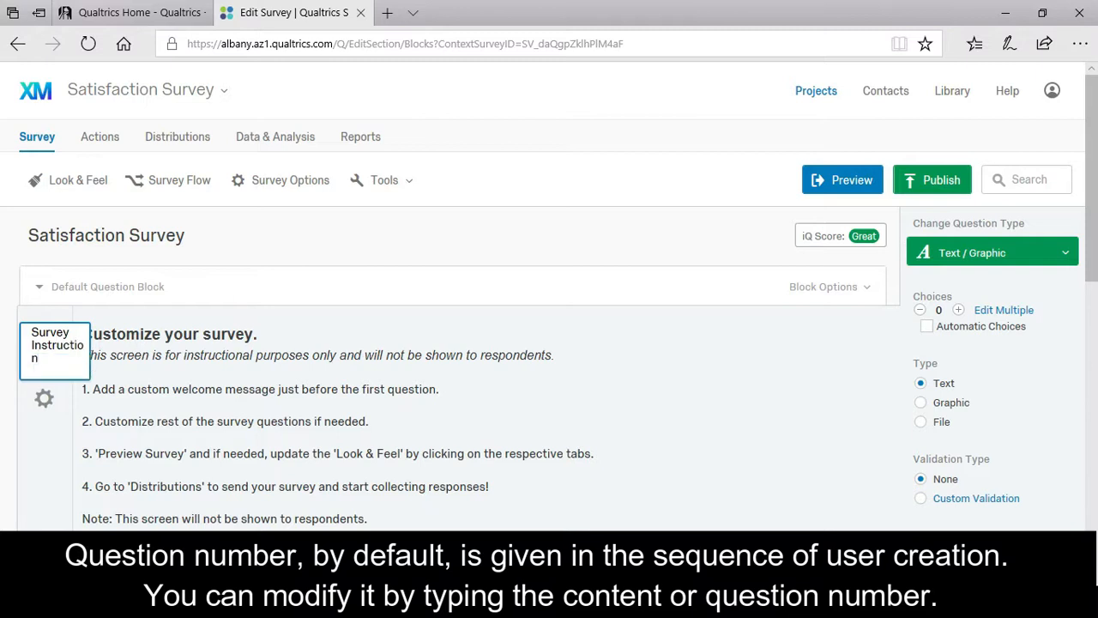
{"action": "left_click", "coordinate": [786, 415]}
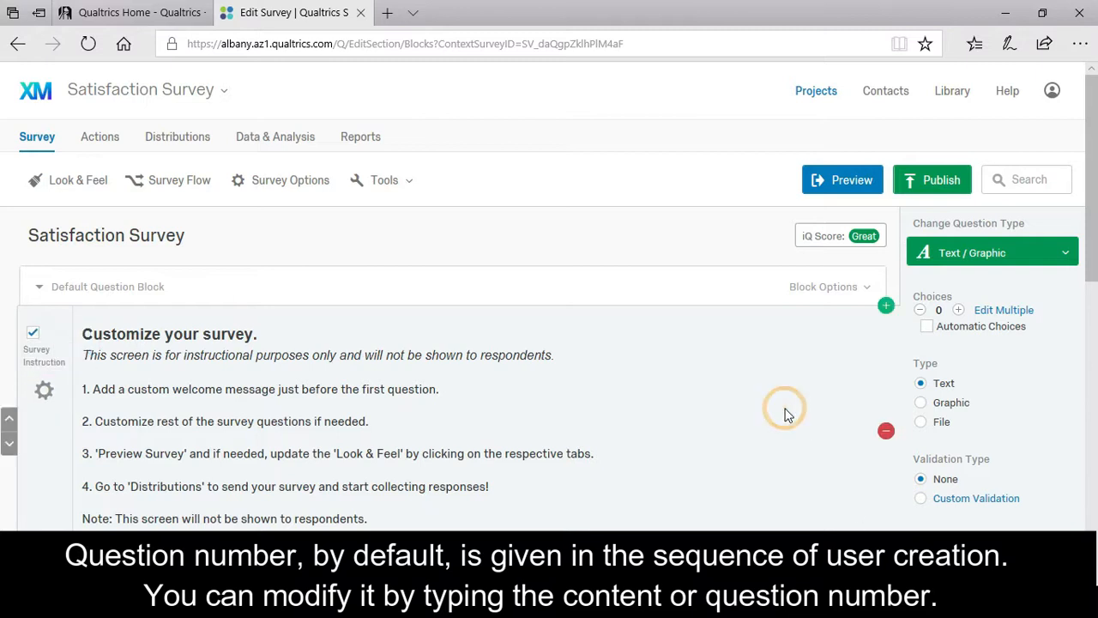
{"action": "scroll", "coordinate": [786, 415], "scroll_direction": "down", "scroll_amount": 4}
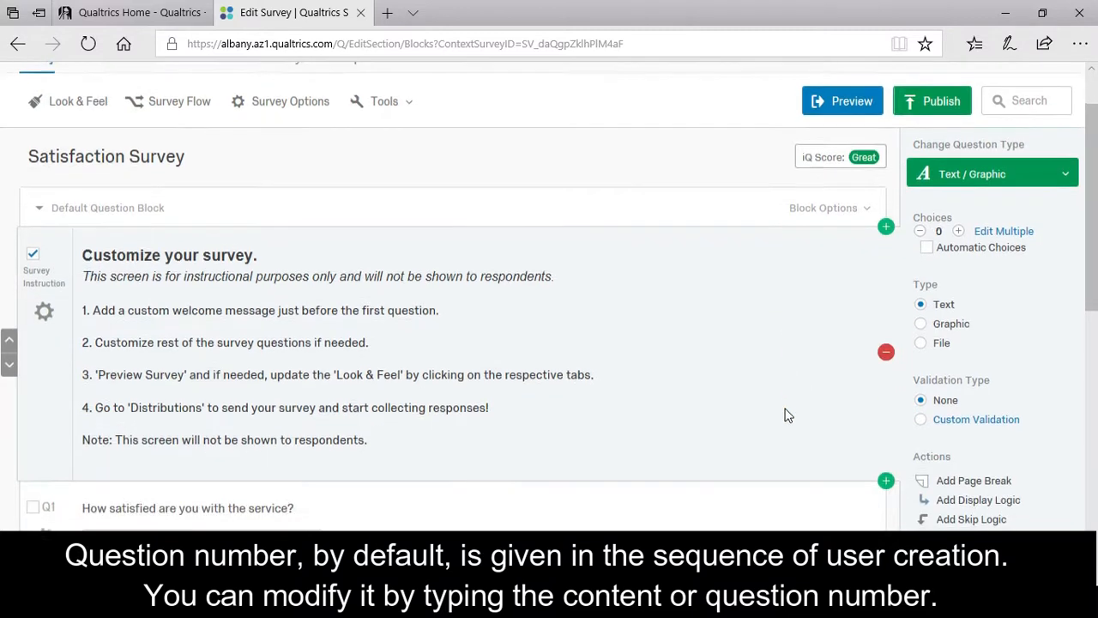
Add a new Text Entry question, Q4, below Q1.
{"action": "left_click", "coordinate": [886, 343]}
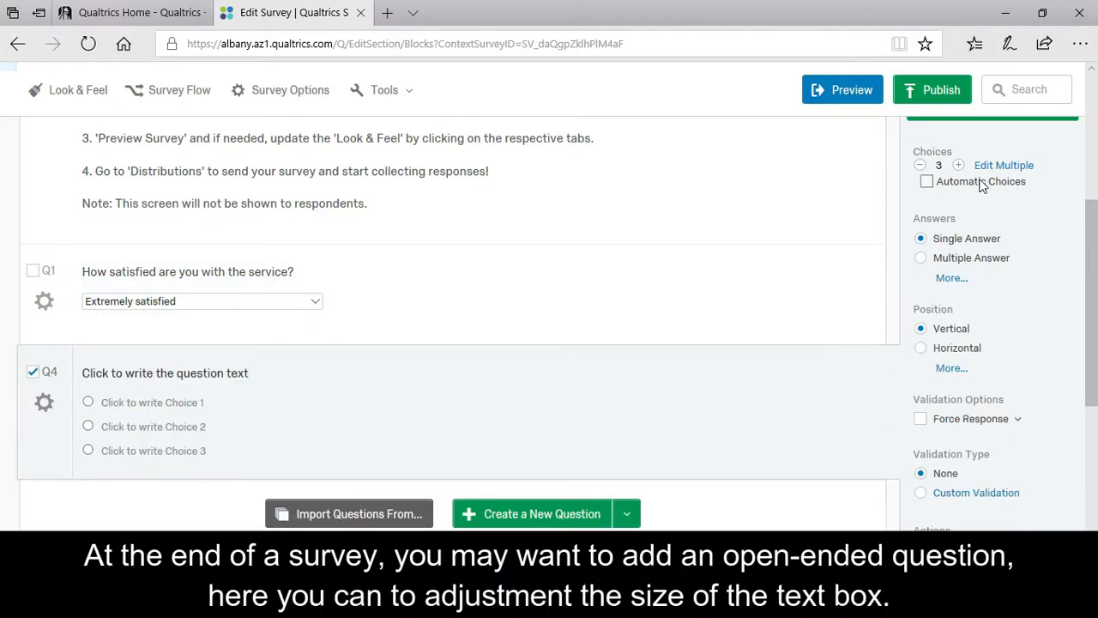
{"action": "scroll", "coordinate": [1004, 212], "scroll_direction": "up", "scroll_amount": 1}
{"action": "left_click", "coordinate": [1021, 191]}
{"action": "left_click", "coordinate": [598, 196]}
Give Q4 the text 'Additional Comments:' and resize its answer box.
{"action": "left_click", "coordinate": [268, 450]}
{"action": "type", "text": "A"}
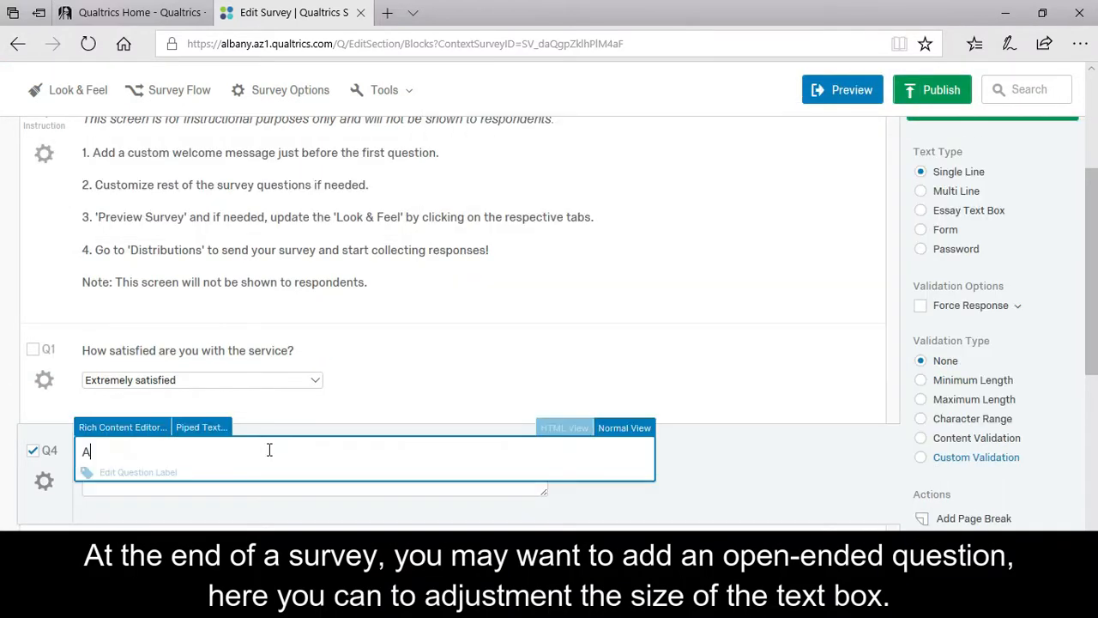
{"action": "type", "text": "dditional Comments:"}
{"action": "left_click", "coordinate": [539, 490]}
{"action": "mouse_move", "coordinate": [542, 488]}
{"action": "left_mouse_down"}
{"action": "mouse_move", "coordinate": [483, 505]}
{"action": "mouse_move", "coordinate": [373, 491]}
{"action": "mouse_move", "coordinate": [556, 478]}
{"action": "left_mouse_up"}
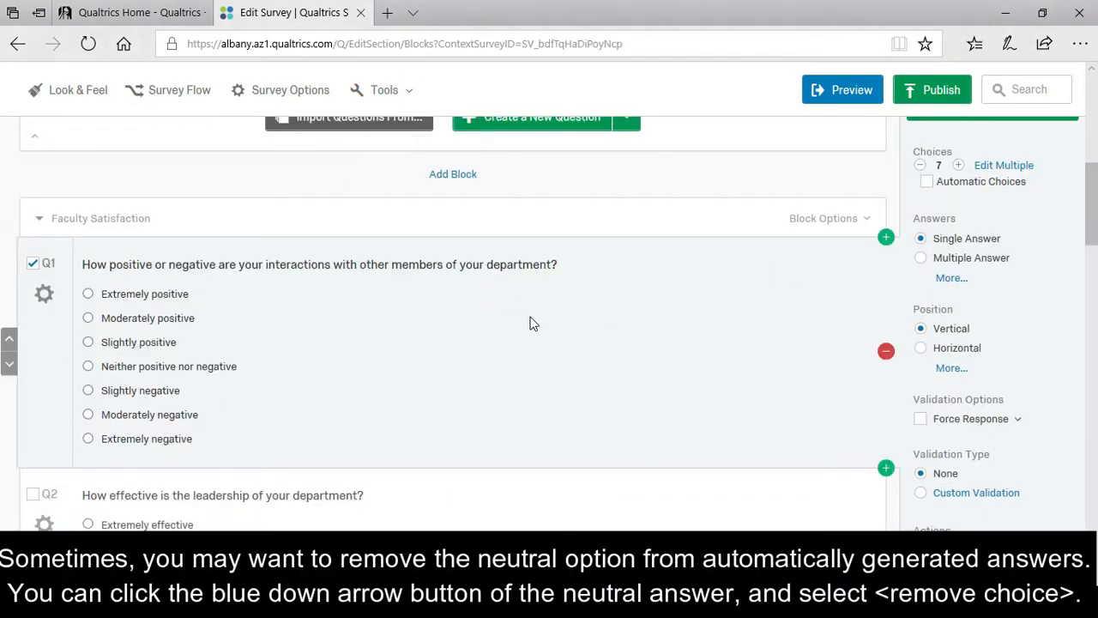
Remove Q1's Neither positive nor negative choice, then restore it.
{"action": "left_click", "coordinate": [218, 376]}
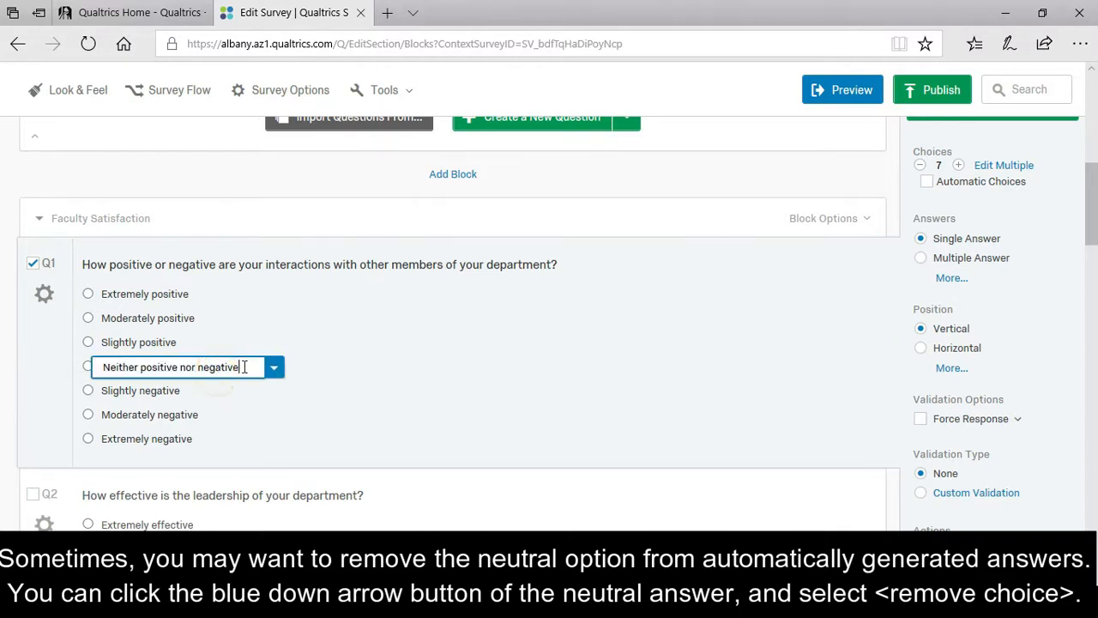
{"action": "left_click", "coordinate": [276, 368]}
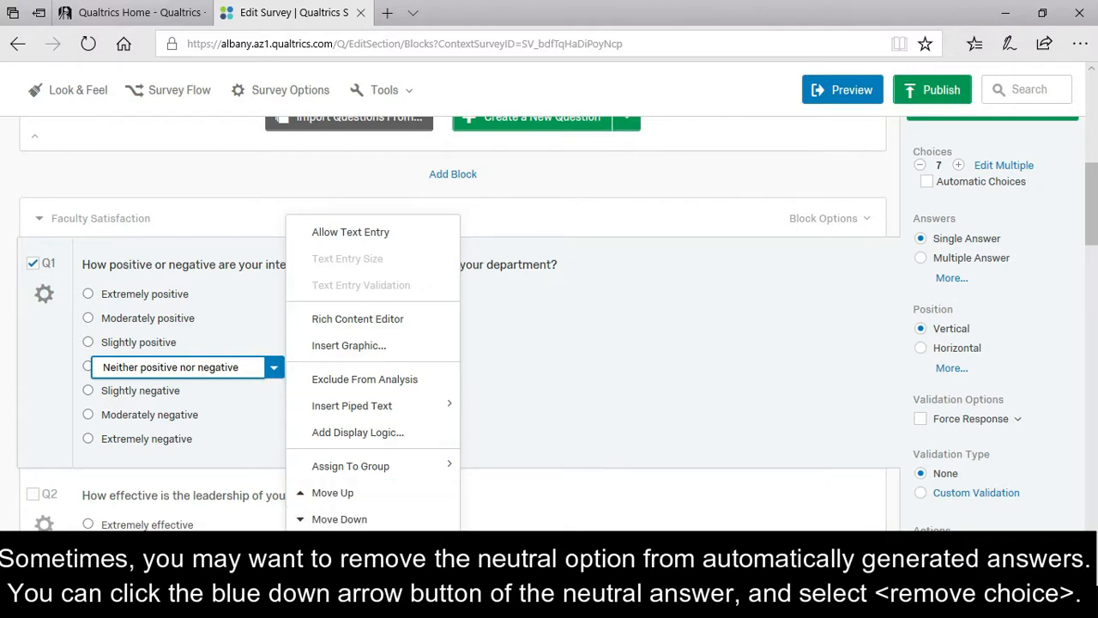
{"action": "left_click", "coordinate": [361, 547]}
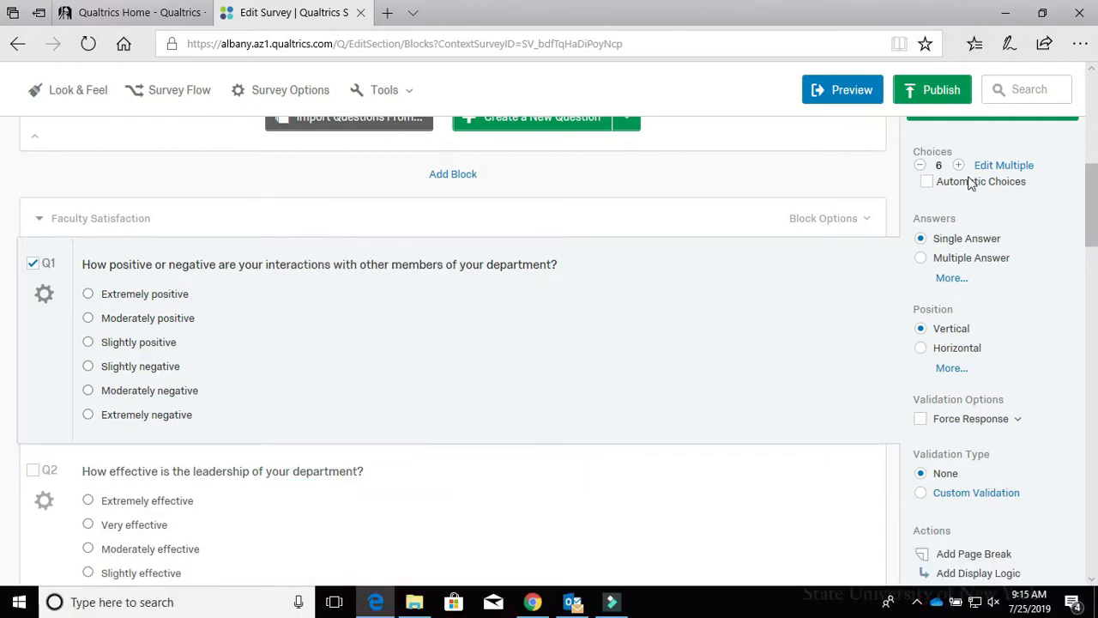
{"action": "left_click", "coordinate": [958, 165]}
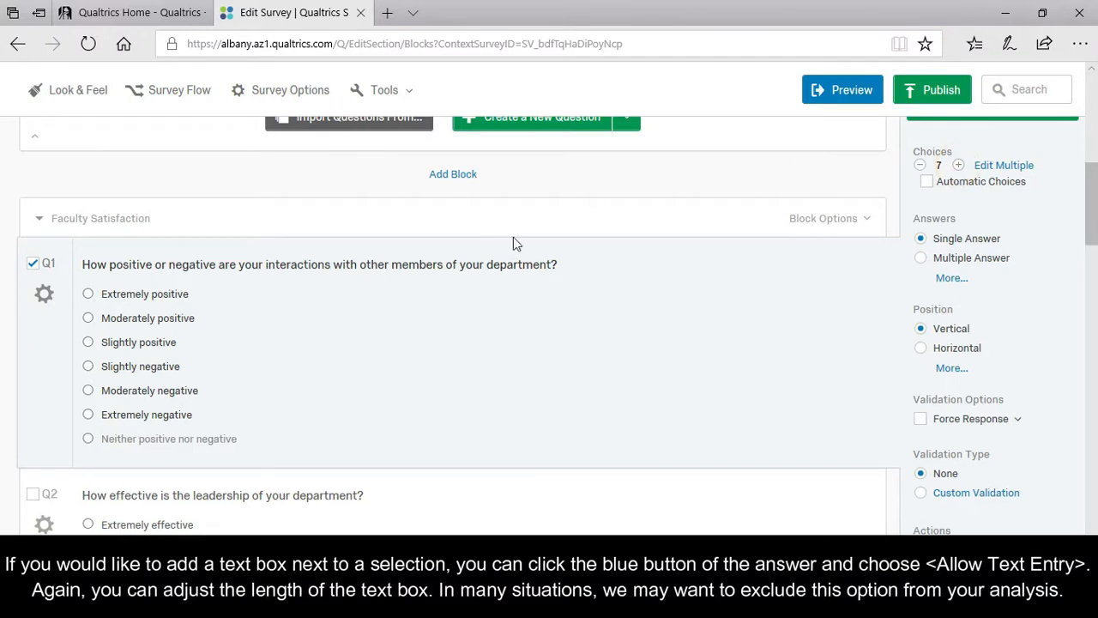
Rename the restored choice to 'Other' and attach a write-in text box, adjusting its width.
{"action": "left_click", "coordinate": [229, 440]}
{"action": "type", "text": "Other"}
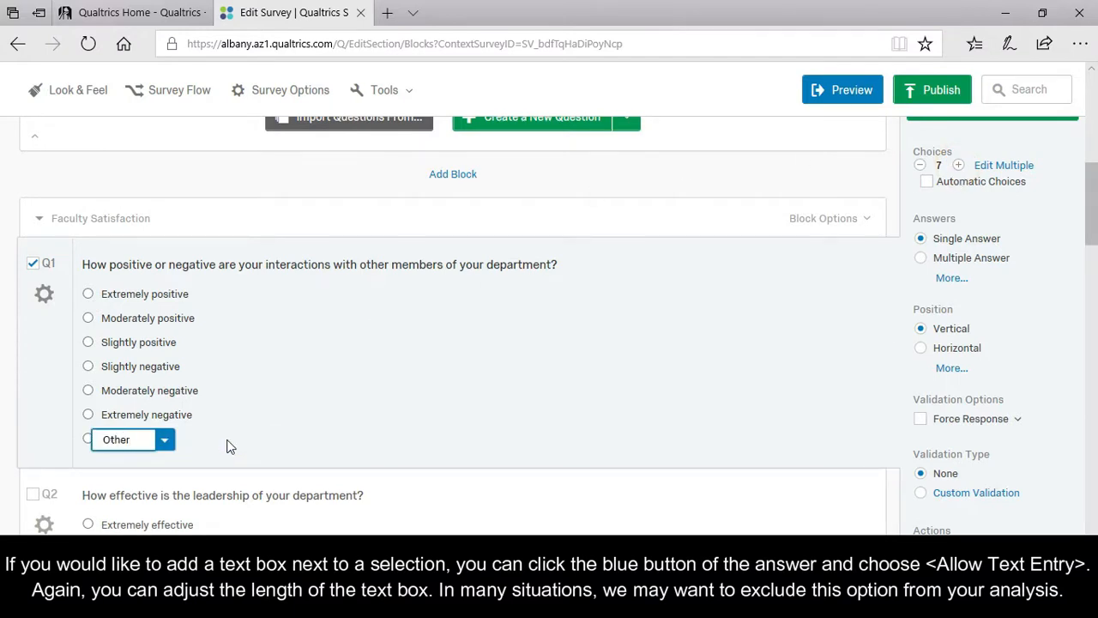
{"action": "left_click", "coordinate": [164, 439]}
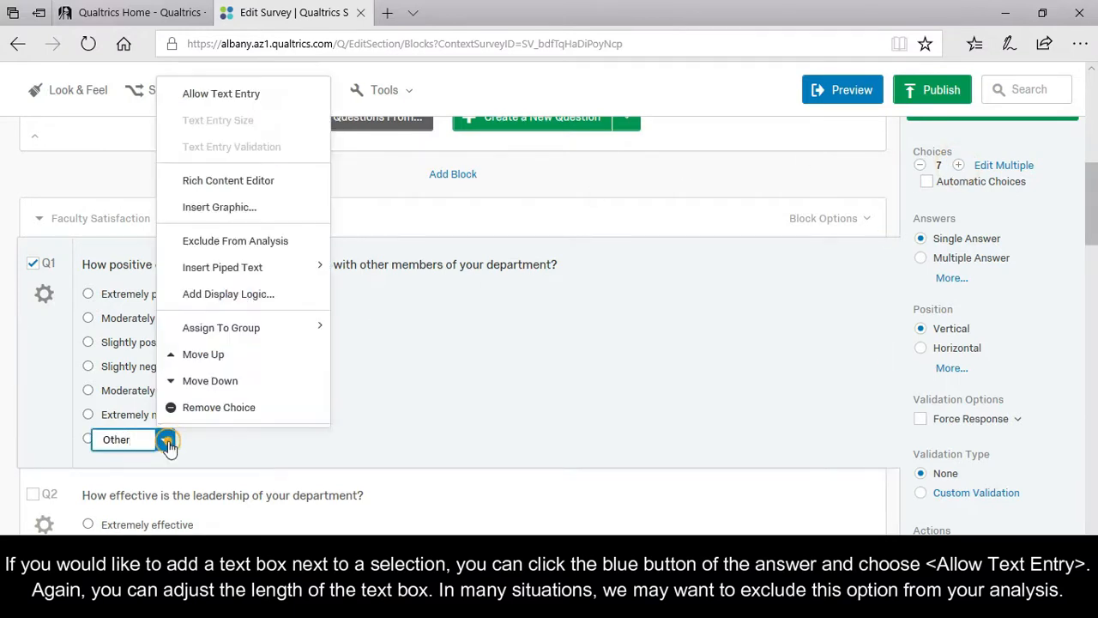
{"action": "left_click", "coordinate": [255, 95]}
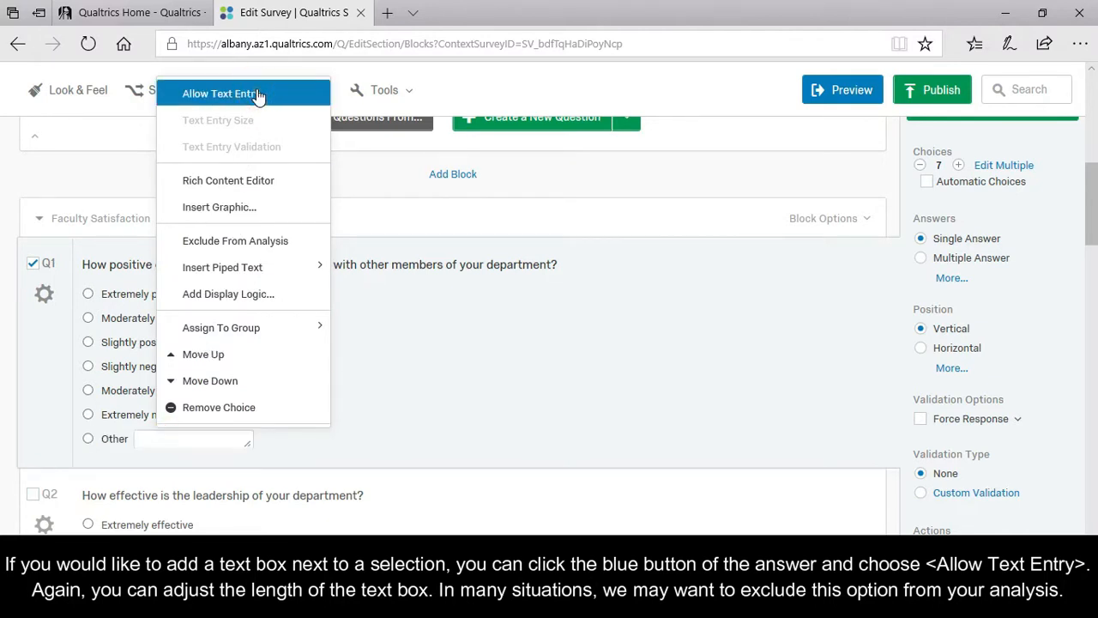
{"action": "left_click_drag", "start_coordinate": [252, 438], "coordinate": [206, 433]}
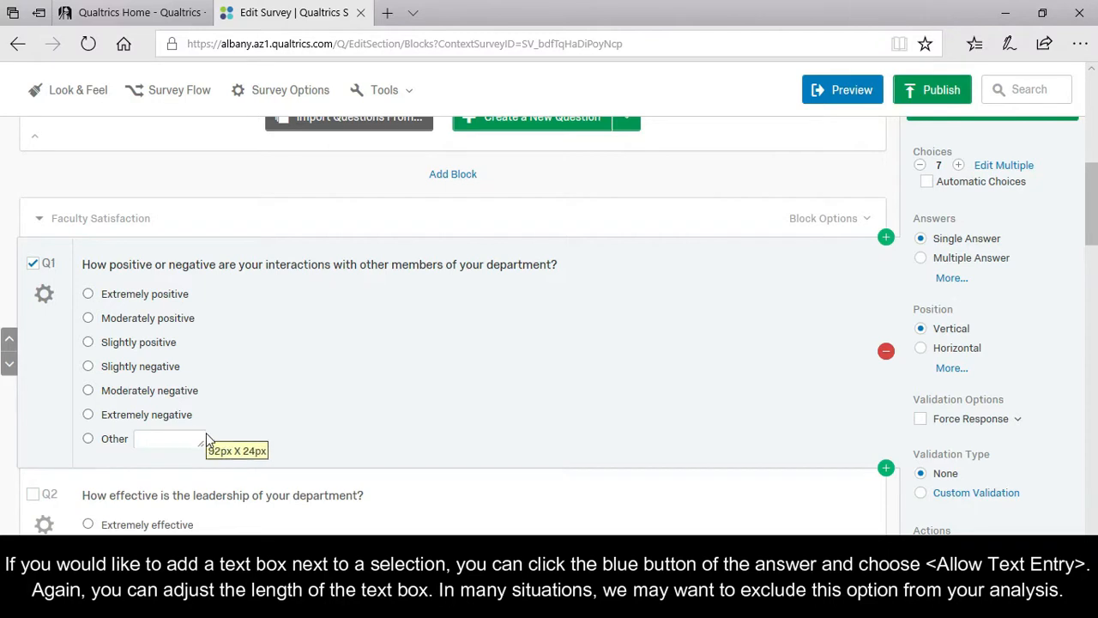
Exclude the Other choice from analysis.
{"action": "left_click", "coordinate": [128, 447]}
{"action": "left_click", "coordinate": [163, 441]}
{"action": "mouse_move", "coordinate": [285, 269]}
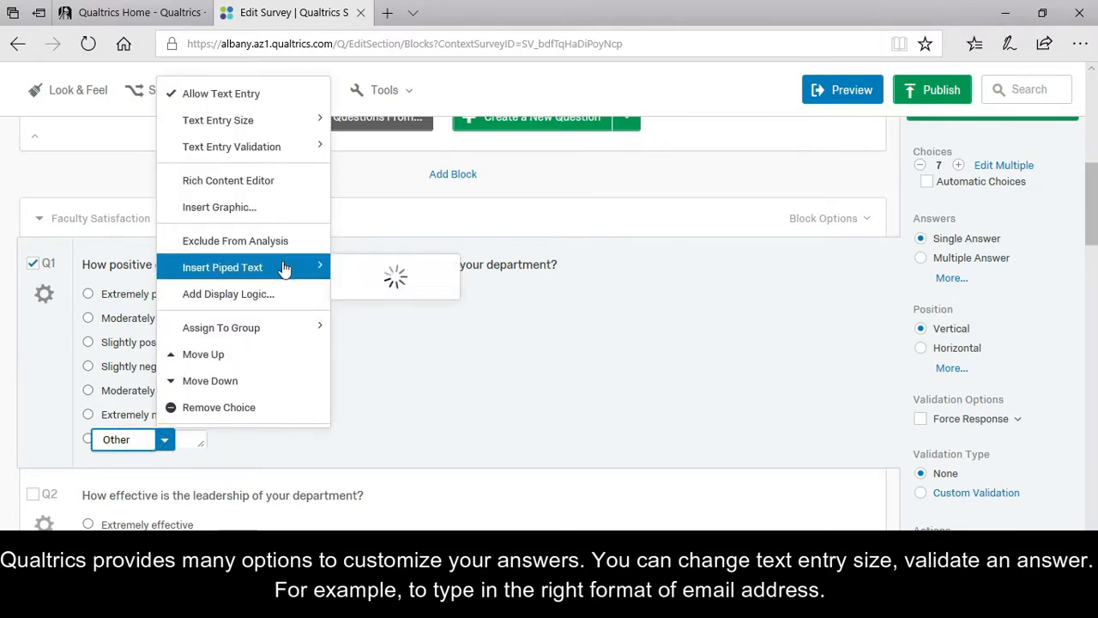
{"action": "left_click", "coordinate": [273, 240]}
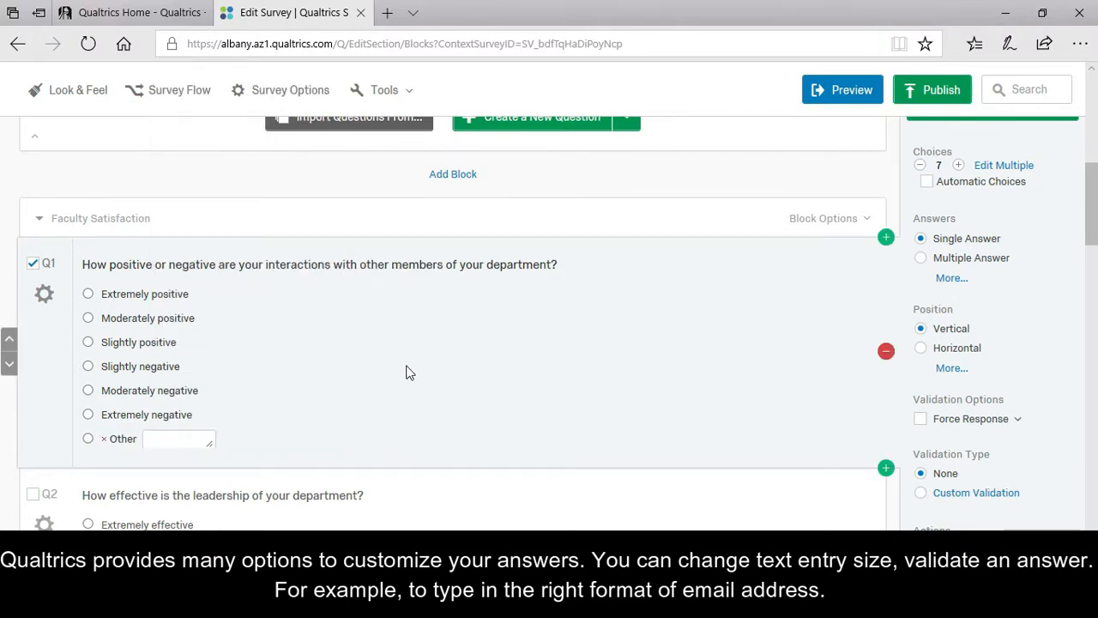
Set the write-in choice's text entry size to Large.
{"action": "left_click", "coordinate": [120, 439]}
{"action": "left_click", "coordinate": [165, 441]}
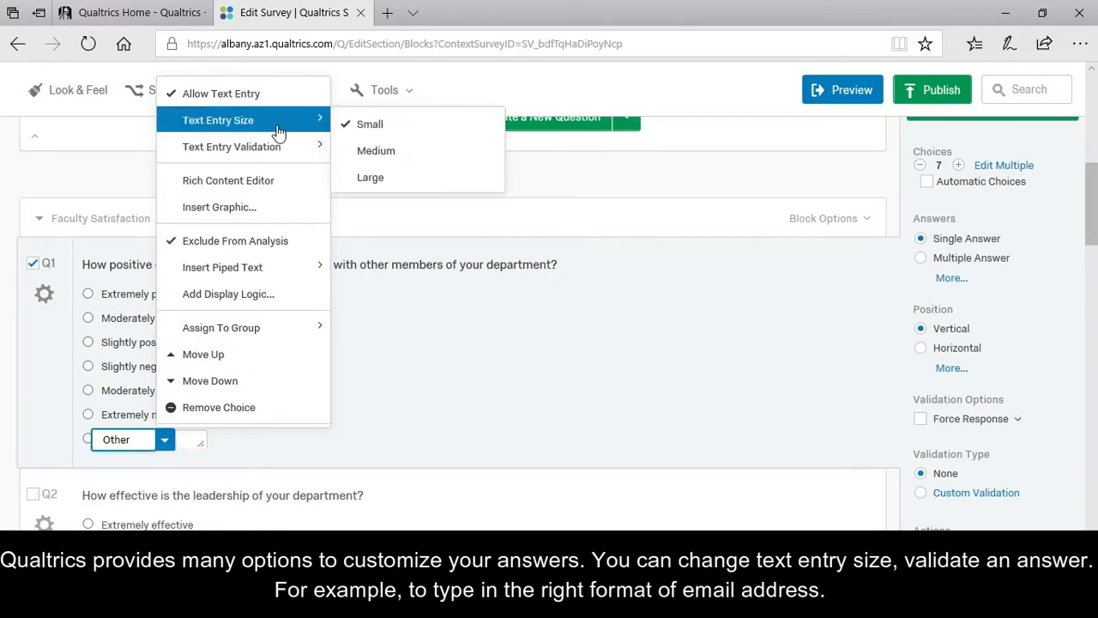
{"action": "left_click", "coordinate": [374, 176]}
{"action": "left_click", "coordinate": [165, 441]}
{"action": "mouse_move", "coordinate": [290, 165]}
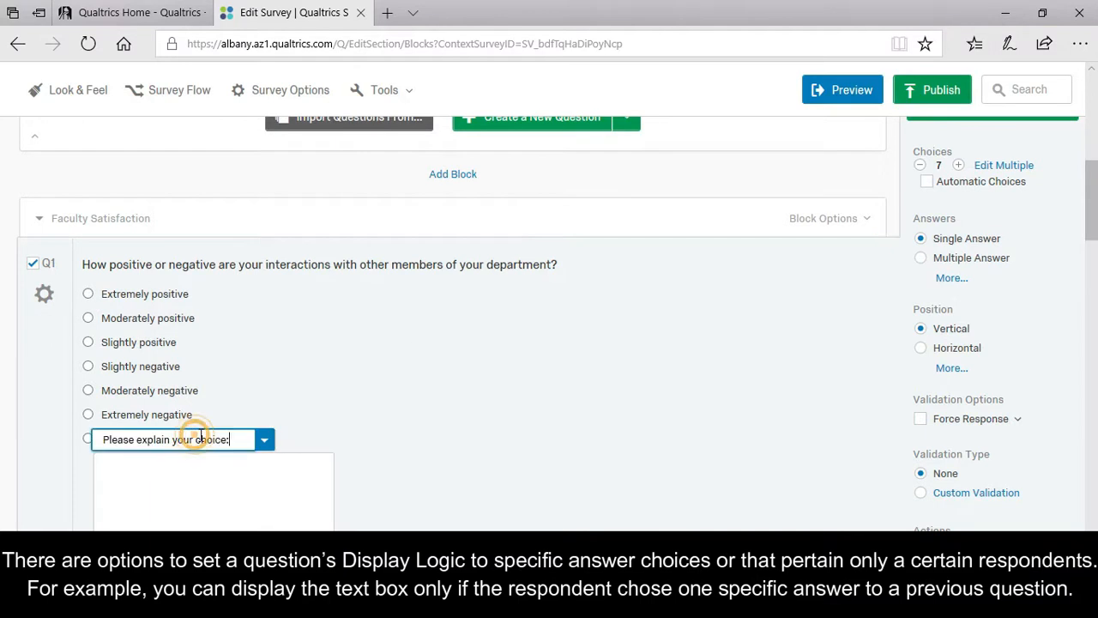
{"action": "left_click", "coordinate": [265, 440]}
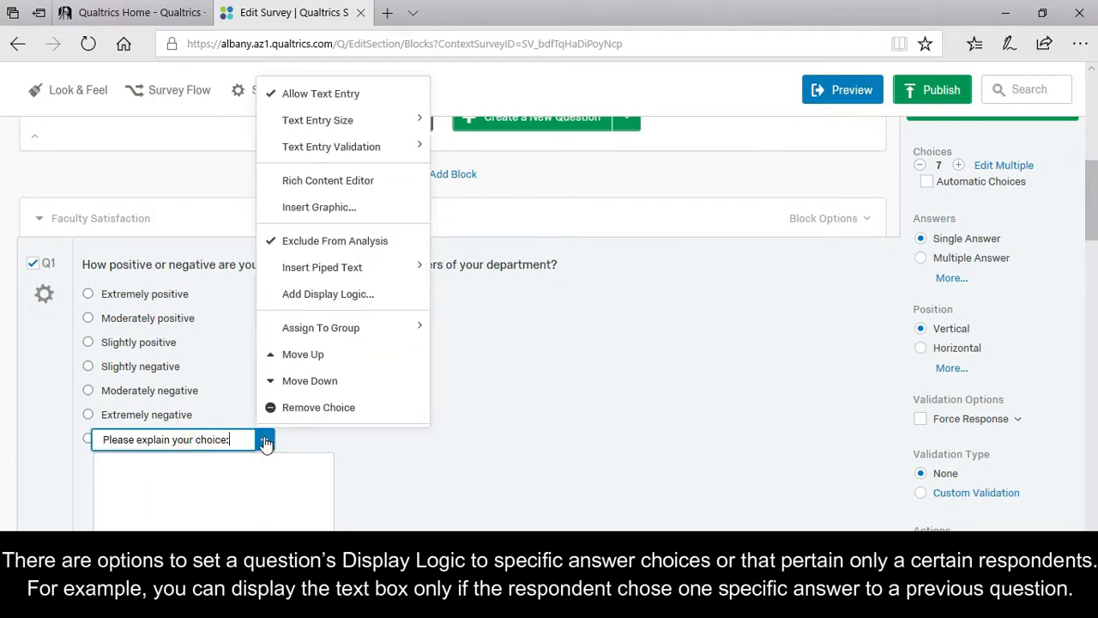
Show the explanation choice only when Q1 Extremely positive or Extremely negative is selected.
{"action": "left_click", "coordinate": [296, 293]}
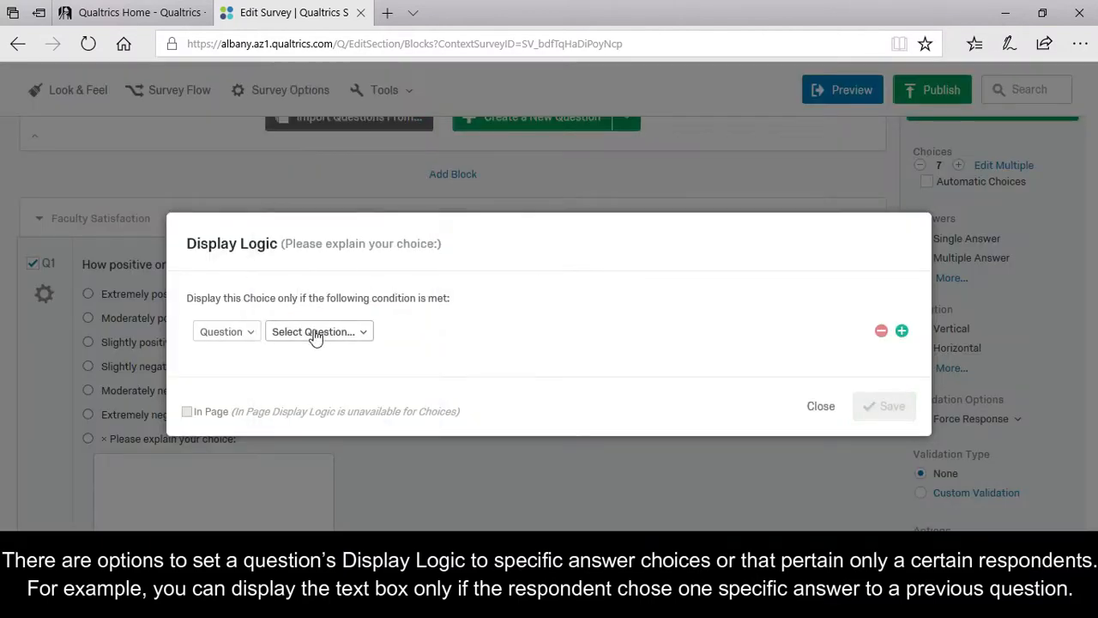
{"action": "left_click", "coordinate": [315, 336]}
{"action": "left_click", "coordinate": [424, 309]}
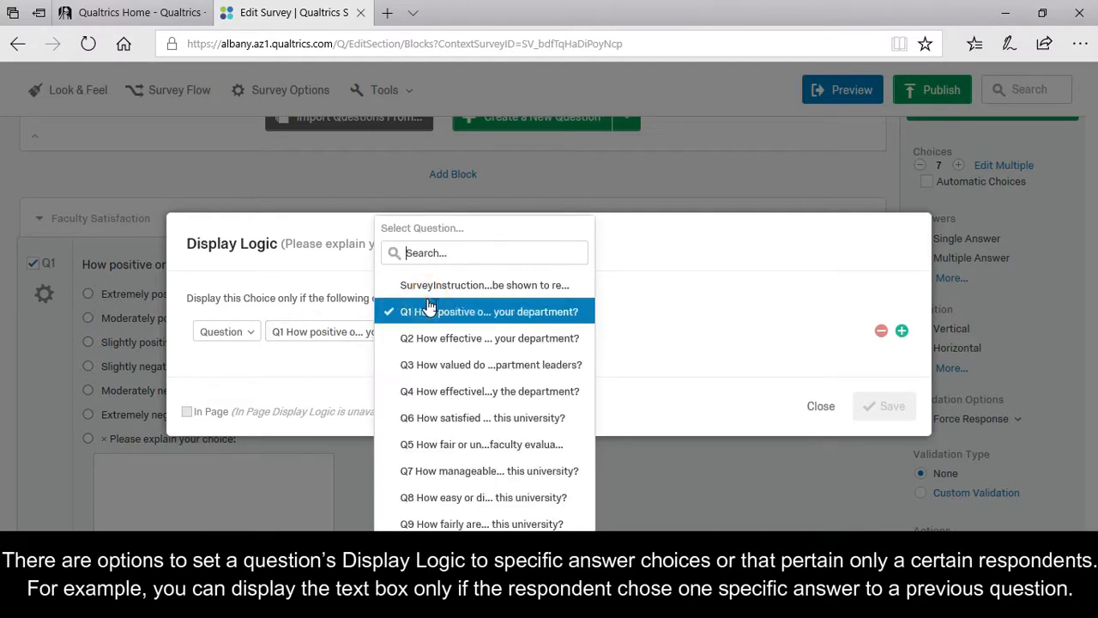
{"action": "left_click", "coordinate": [528, 335]}
{"action": "left_click", "coordinate": [558, 410]}
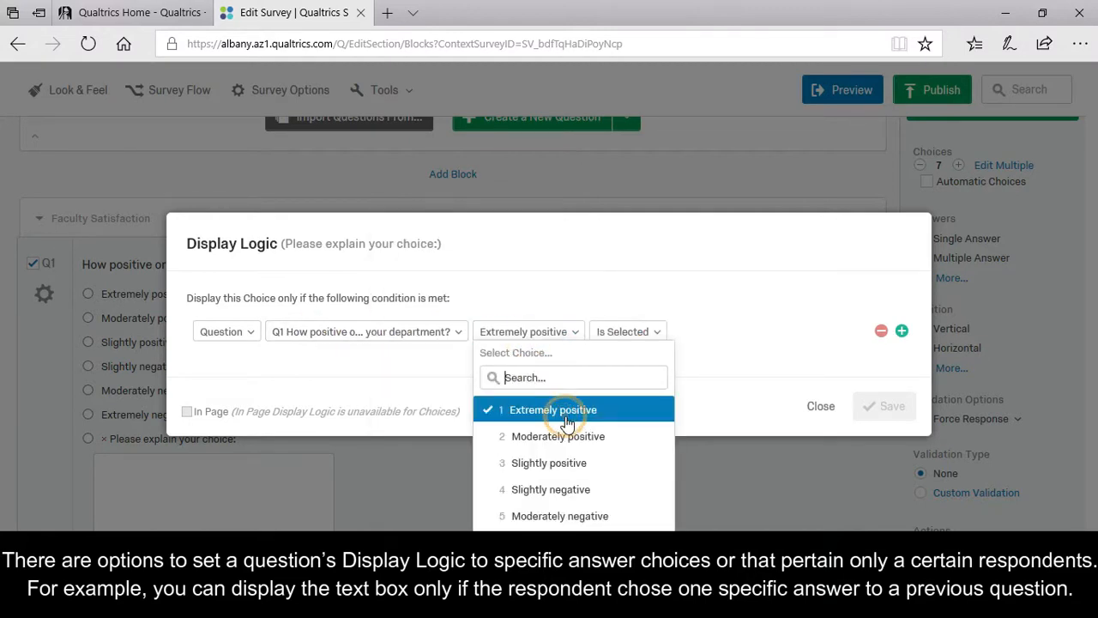
{"action": "left_click", "coordinate": [902, 330]}
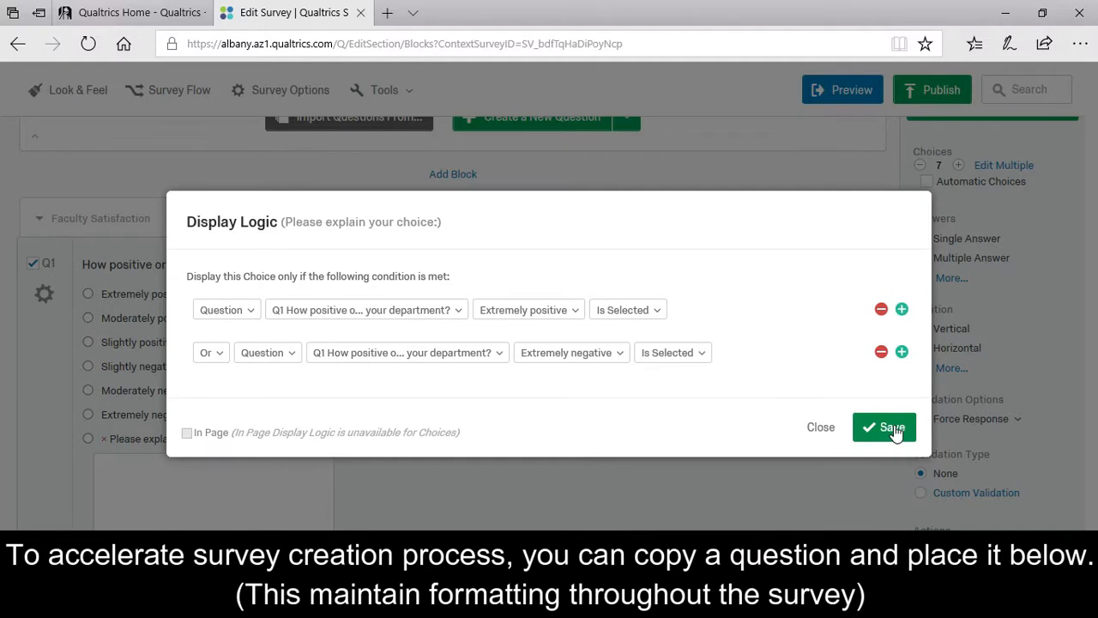
{"action": "left_click", "coordinate": [887, 411]}
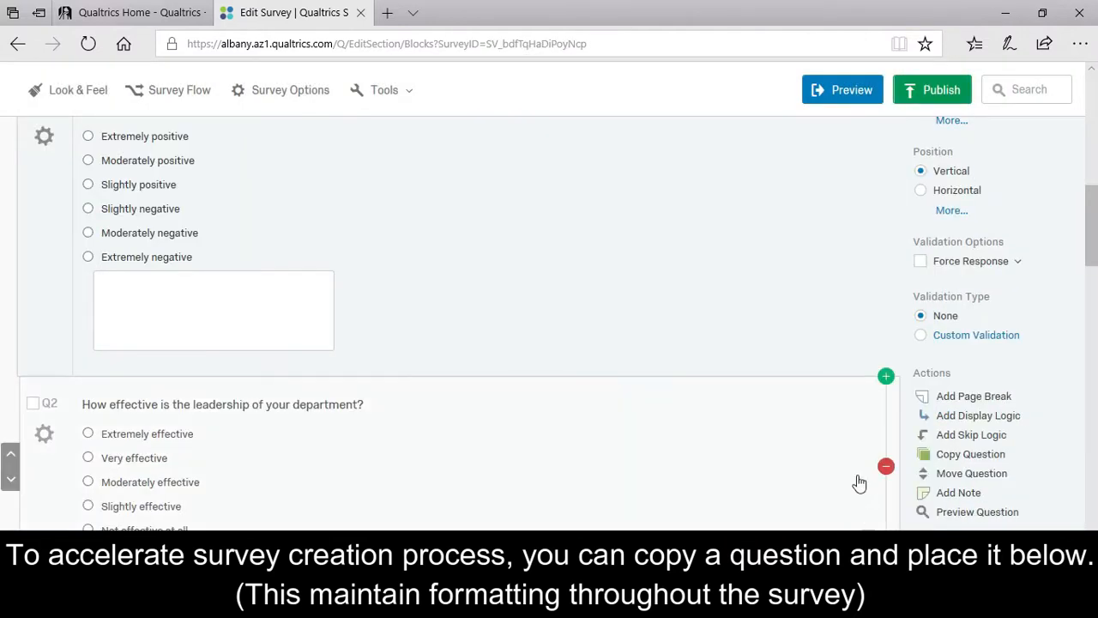
Duplicate the department-interactions question as Q12 and move it below Q5.
{"action": "left_click", "coordinate": [955, 459]}
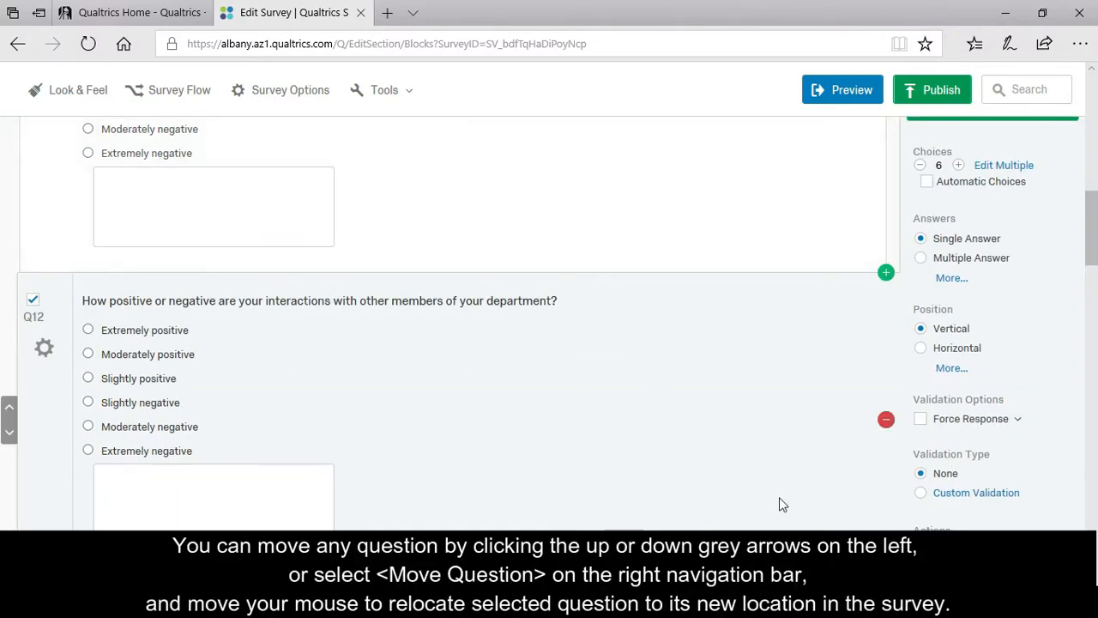
{"action": "scroll", "coordinate": [754, 493], "scroll_direction": "down", "scroll_amount": 2}
{"action": "left_click", "coordinate": [10, 257]}
{"action": "left_click", "coordinate": [10, 258]}
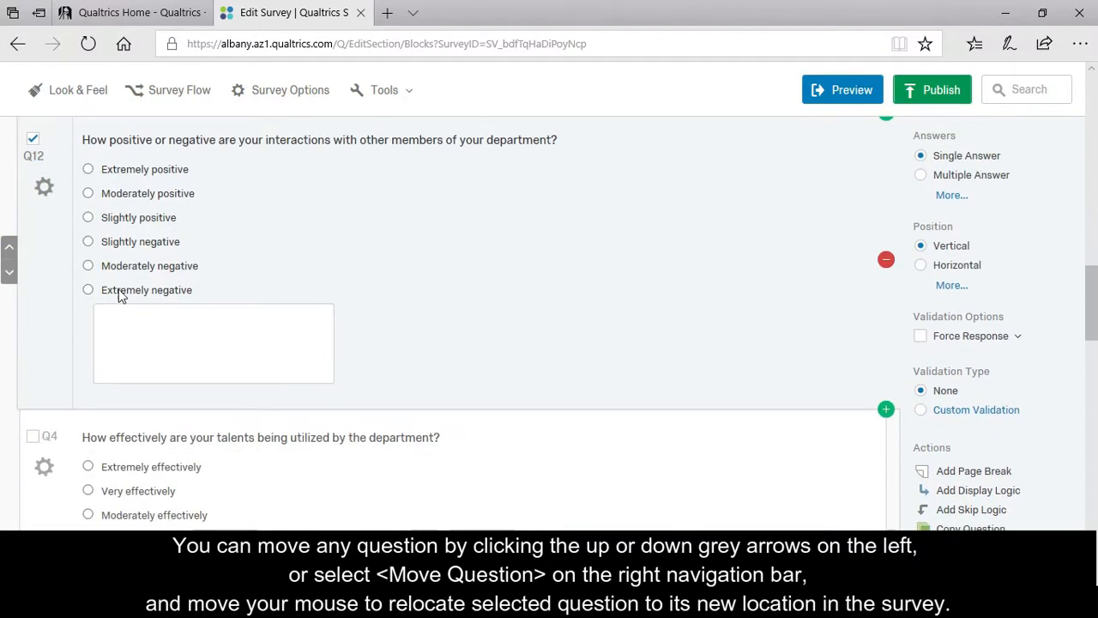
{"action": "scroll", "coordinate": [943, 515], "scroll_direction": "down", "scroll_amount": 1}
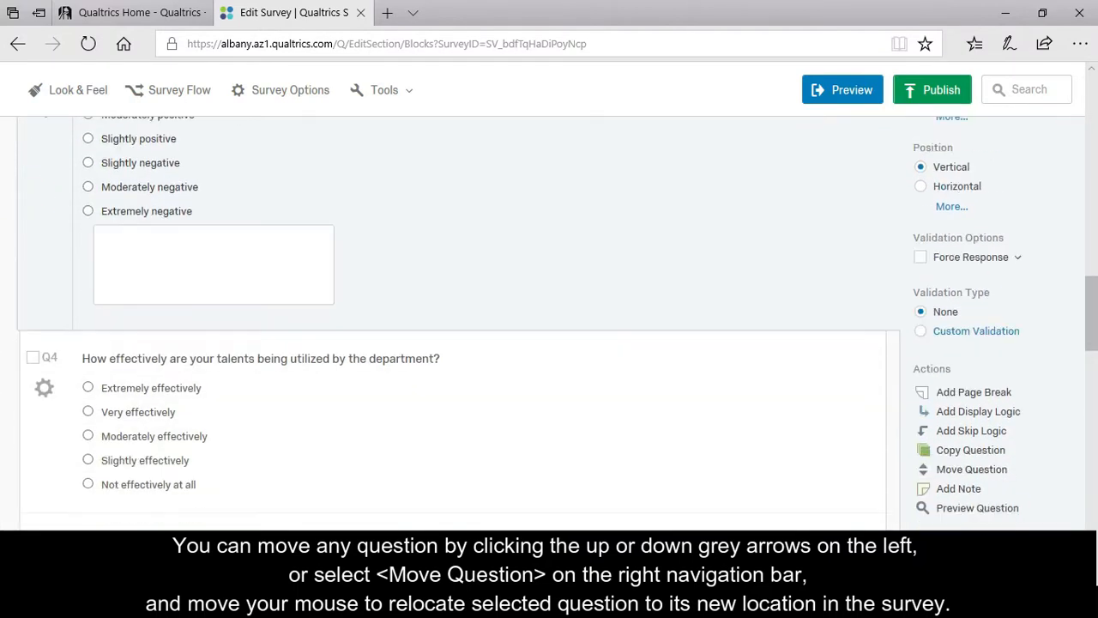
{"action": "left_click", "coordinate": [978, 470]}
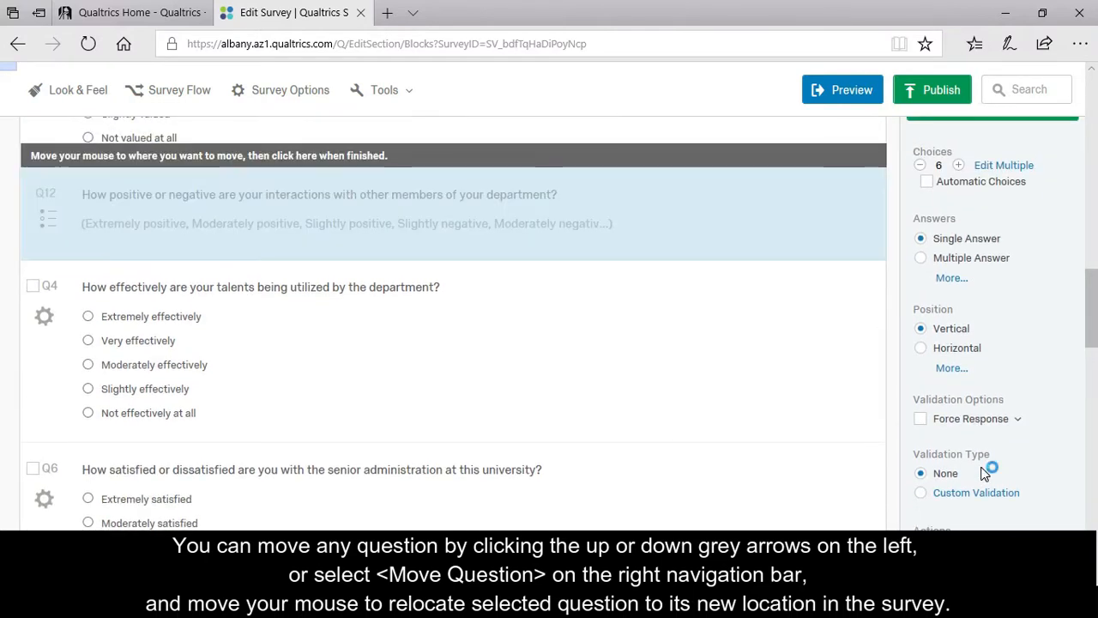
{"action": "scroll", "coordinate": [441, 412], "scroll_direction": "down", "scroll_amount": 1}
{"action": "scroll", "coordinate": [444, 417], "scroll_direction": "down", "scroll_amount": 4}
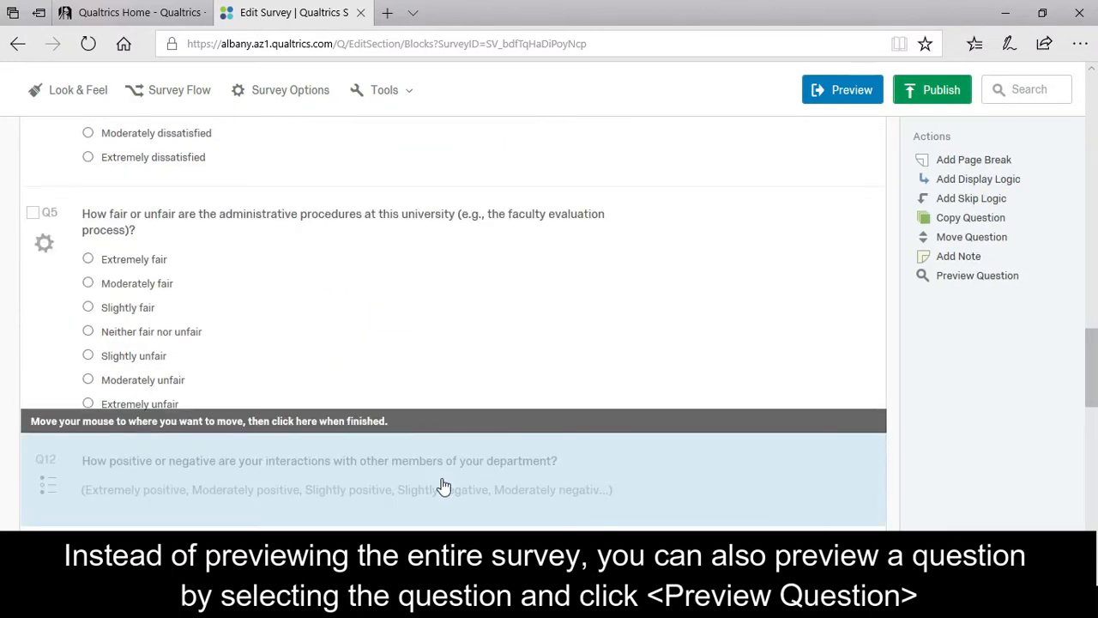
{"action": "left_click", "coordinate": [441, 486]}
{"action": "scroll", "coordinate": [1017, 398], "scroll_direction": "down", "scroll_amount": 4}
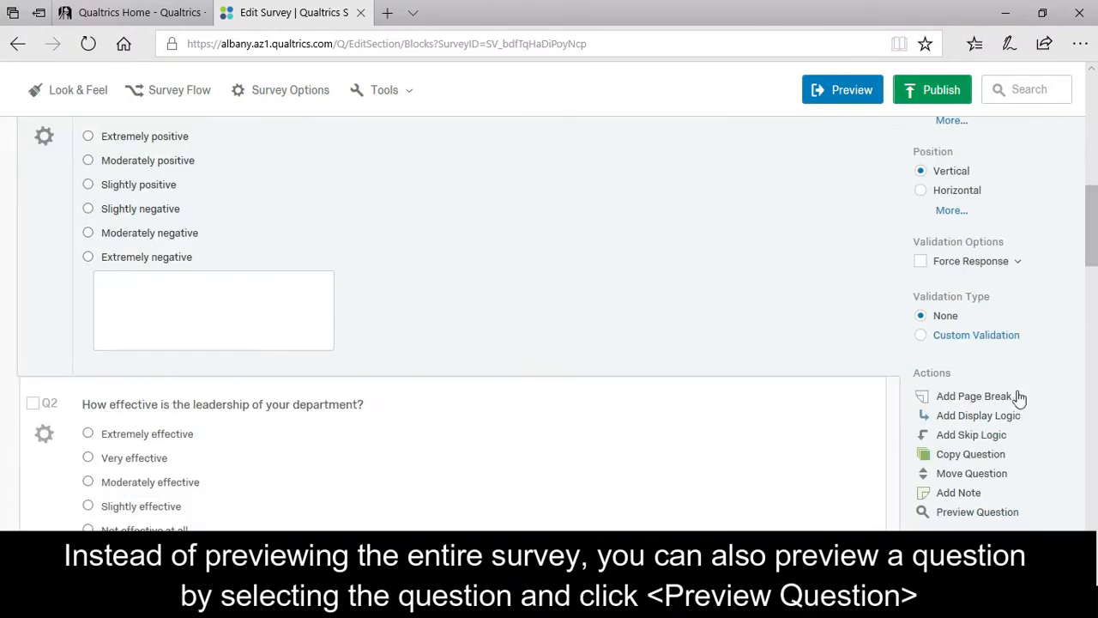
Preview Q12 as respondents would see it.
{"action": "left_click", "coordinate": [996, 513]}
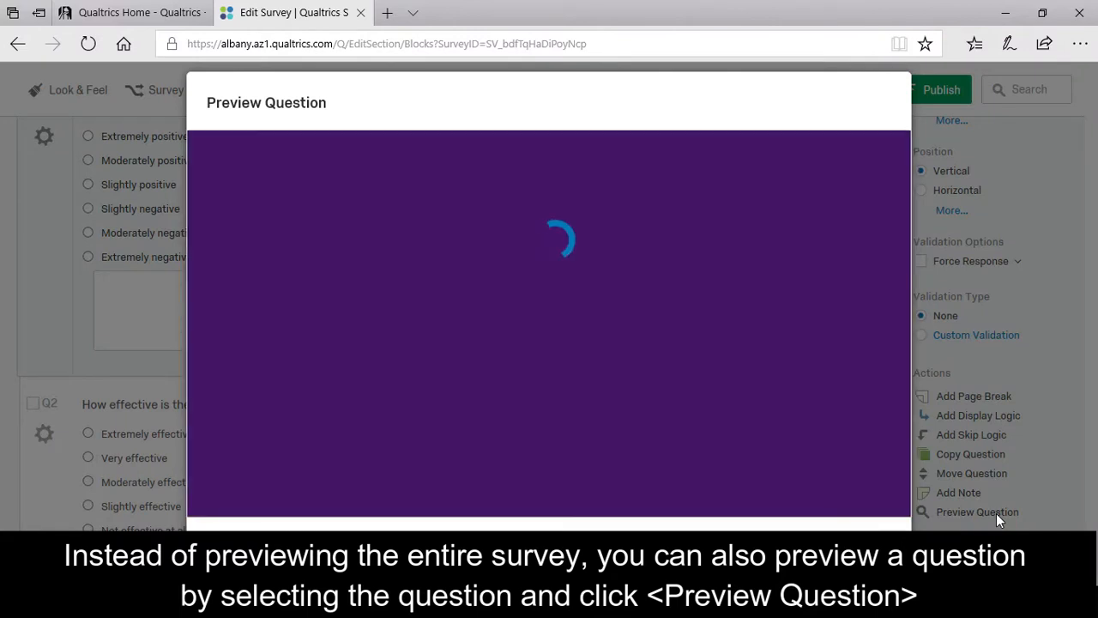
{"action": "scroll", "coordinate": [700, 343], "scroll_direction": "down", "scroll_amount": 4}
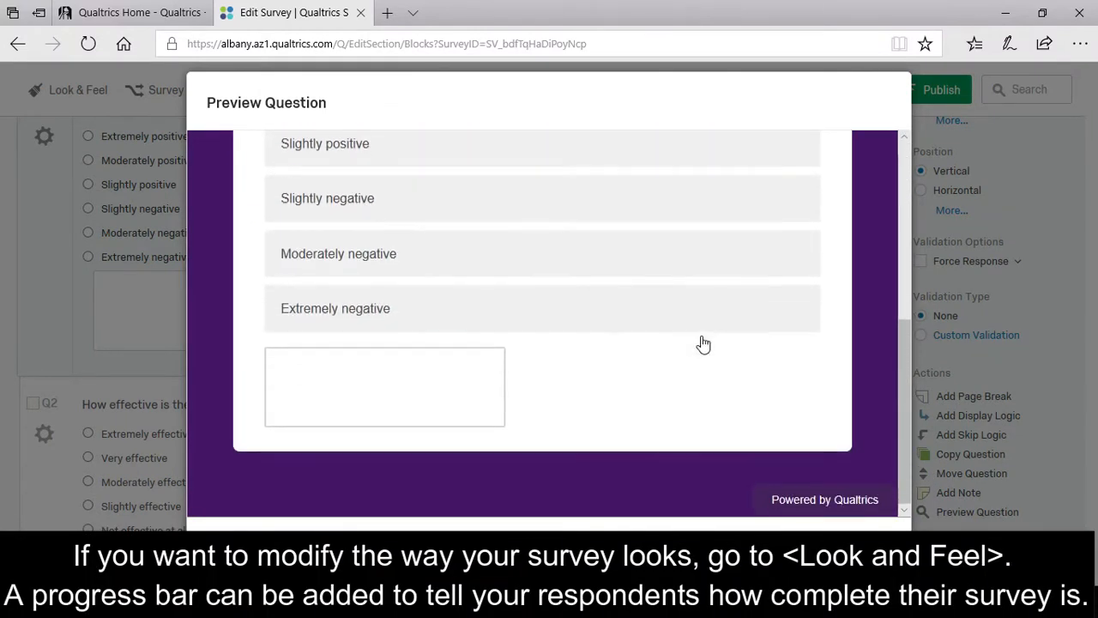
{"action": "left_click", "coordinate": [872, 543]}
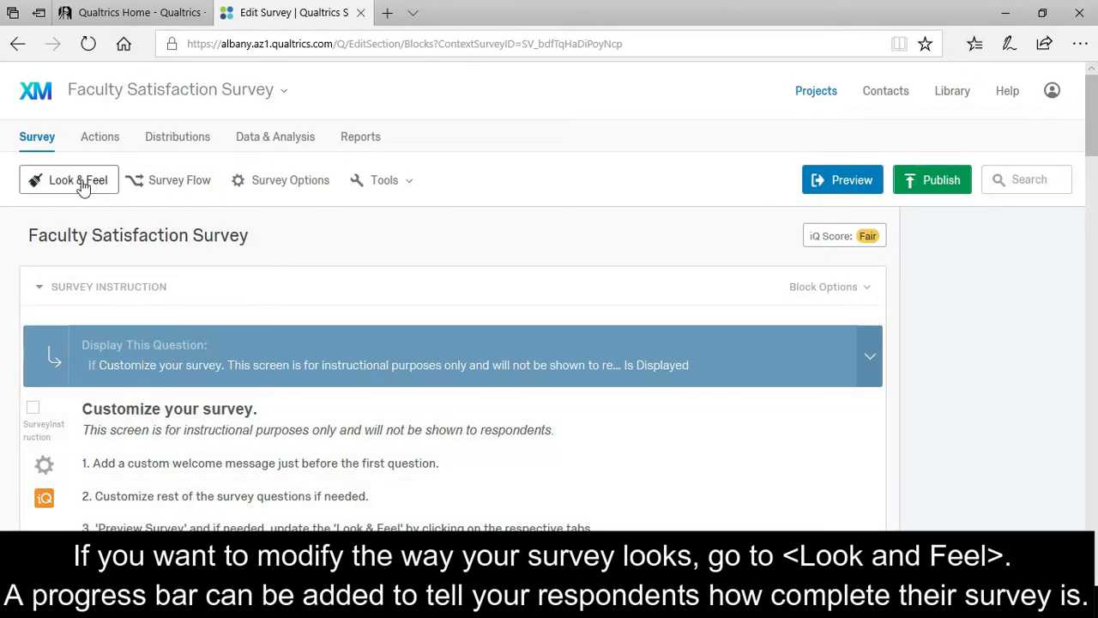
{"action": "left_click", "coordinate": [79, 182]}
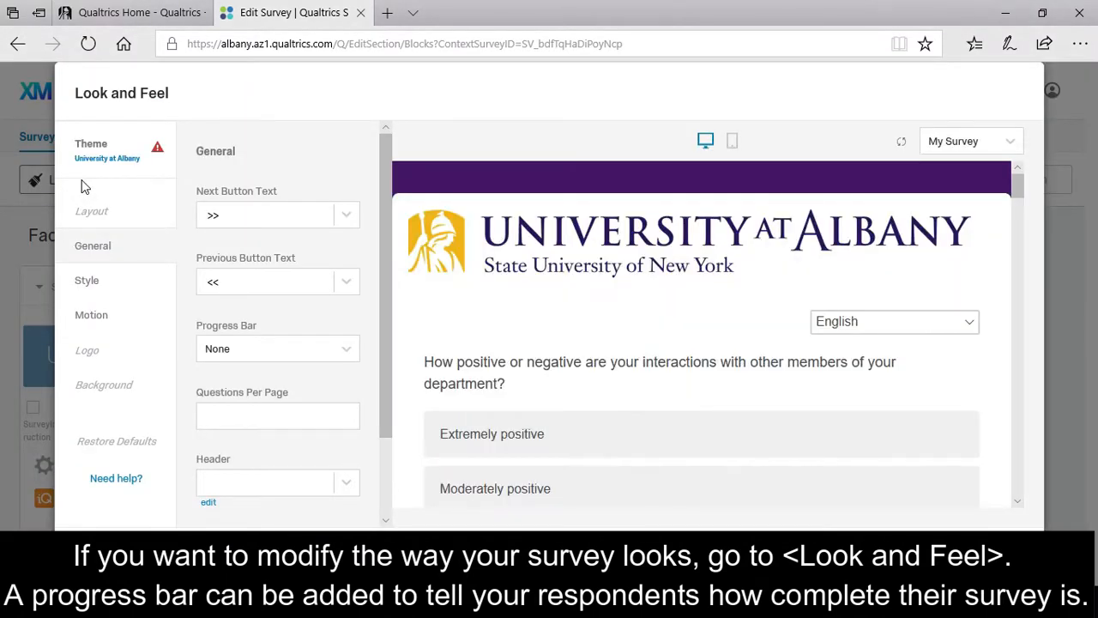
Set the Progress Bar to With Verbose Text.
{"action": "left_click", "coordinate": [353, 361]}
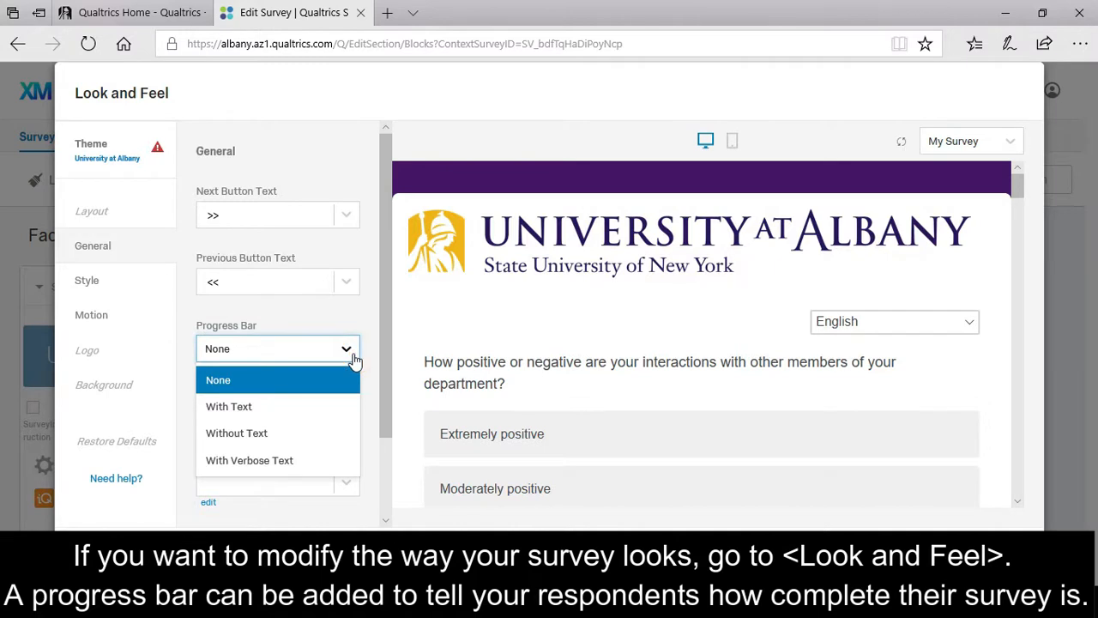
{"action": "left_click", "coordinate": [286, 459]}
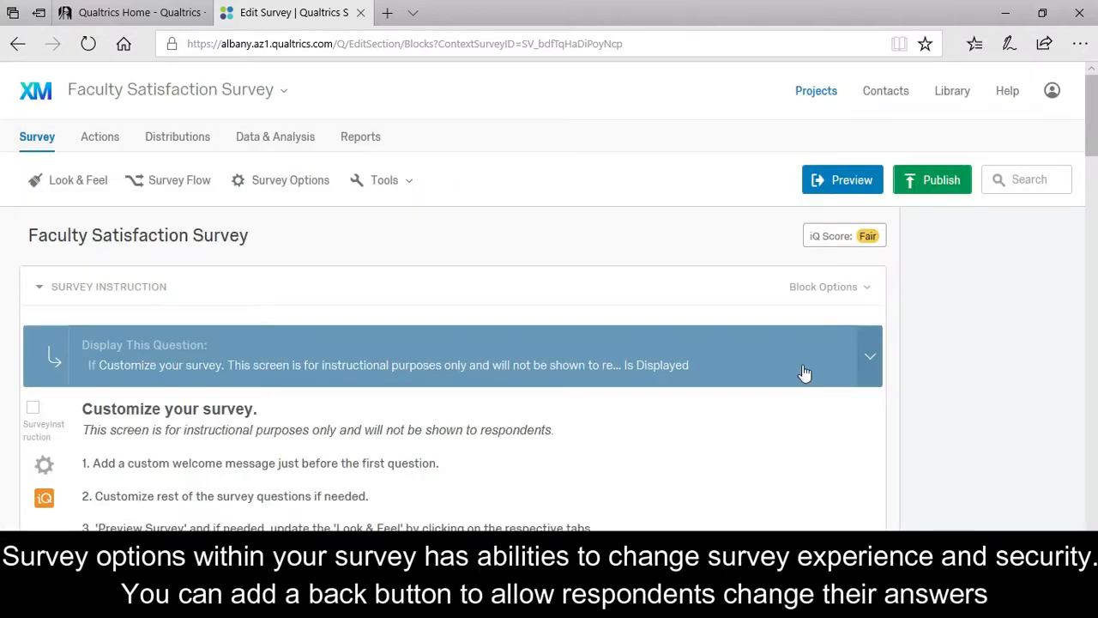
Enable the Back Button and custom validation messages in Survey Options, and edit the browser title.
{"action": "left_click", "coordinate": [314, 190]}
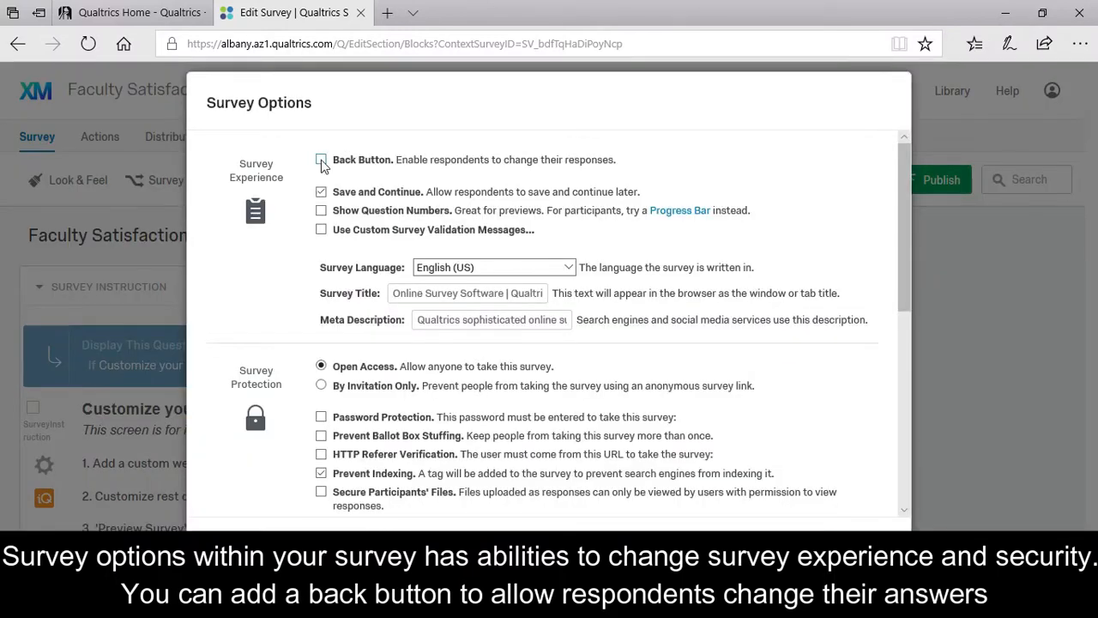
{"action": "left_click", "coordinate": [322, 160]}
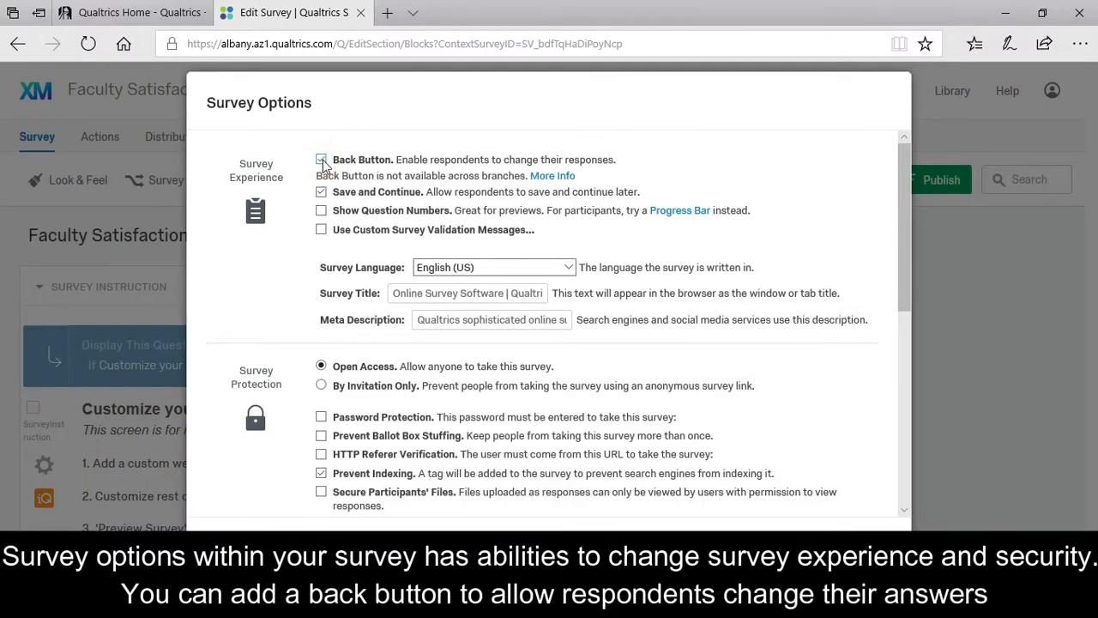
{"action": "left_click", "coordinate": [322, 230]}
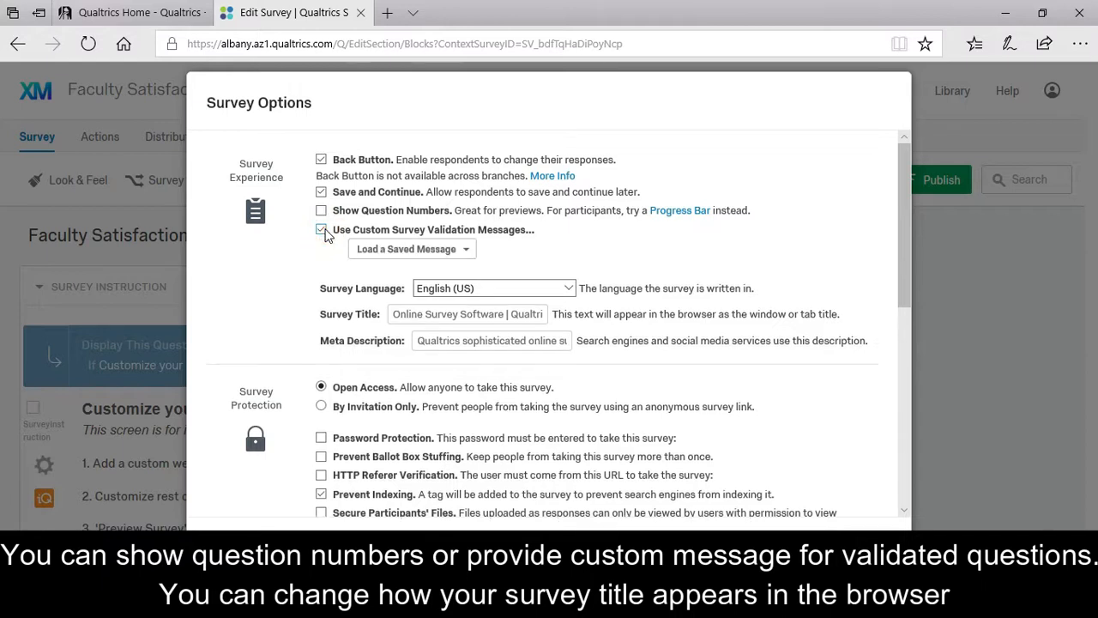
{"action": "left_click", "coordinate": [415, 293]}
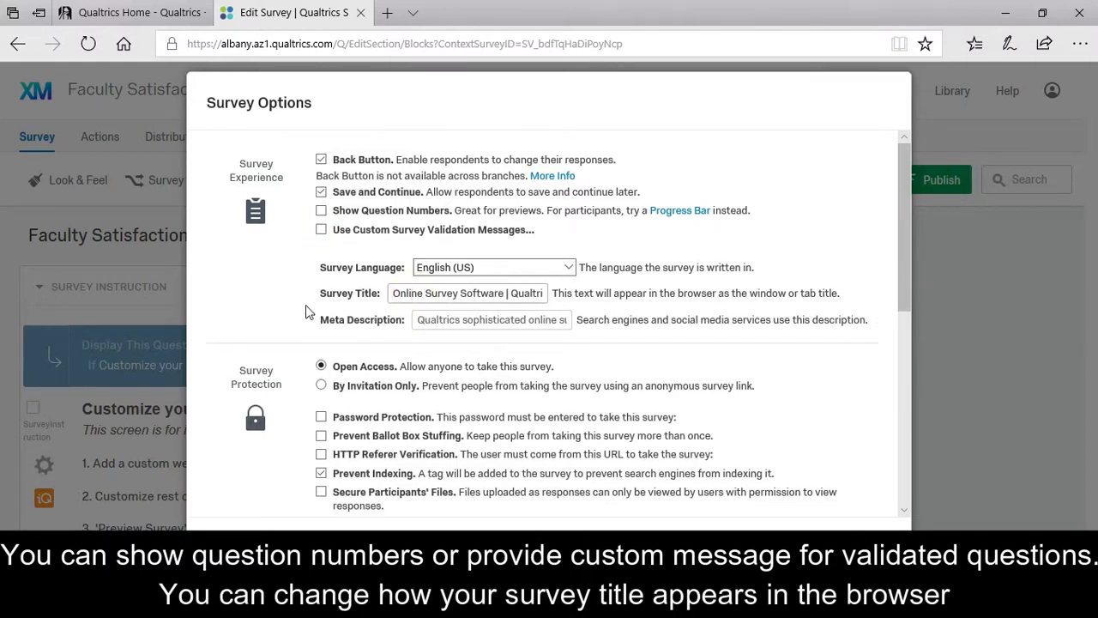
{"action": "scroll", "coordinate": [306, 312], "scroll_direction": "down", "scroll_amount": 3}
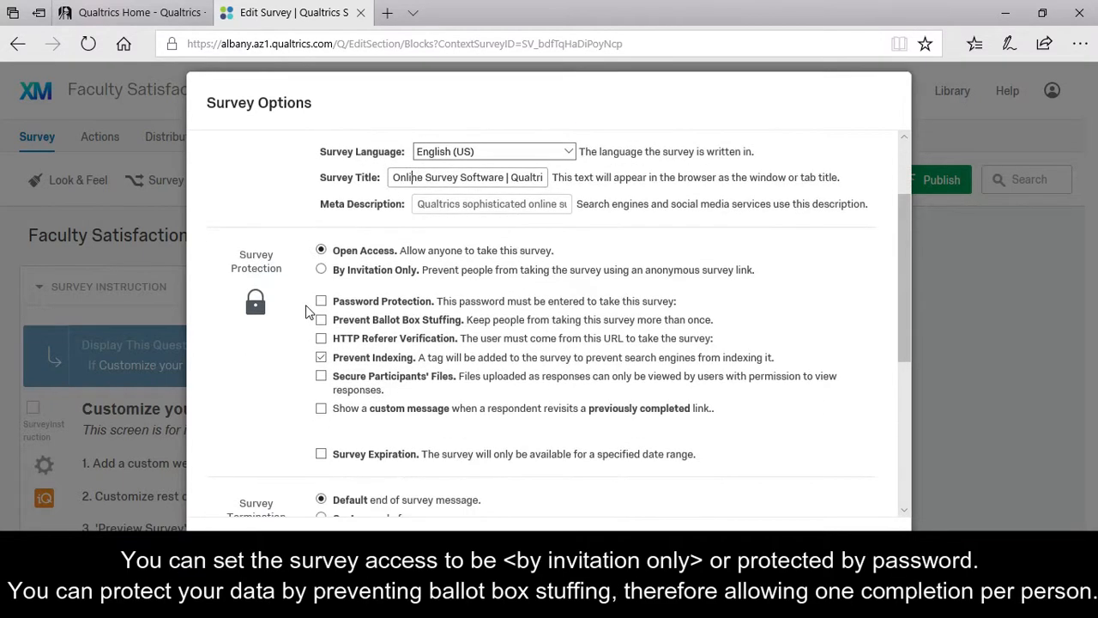
Make the survey By Invitation Only with a survey password and Prevent Ballot Box Stuffing.
{"action": "left_click", "coordinate": [323, 271]}
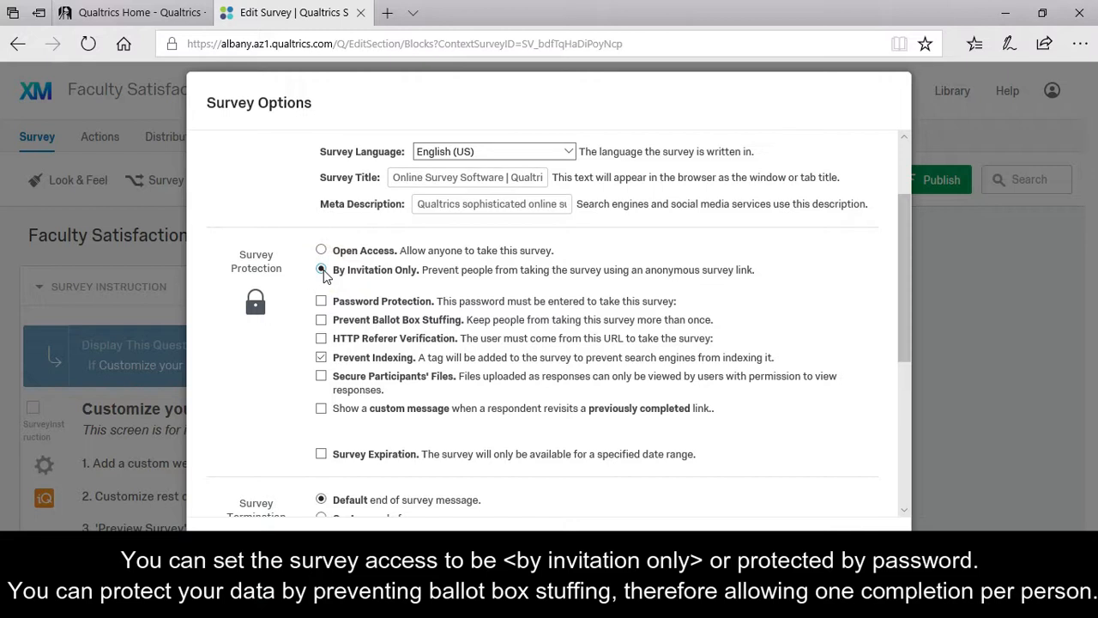
{"action": "left_click", "coordinate": [320, 302]}
{"action": "type", "text": "12345"}
{"action": "left_click", "coordinate": [321, 320]}
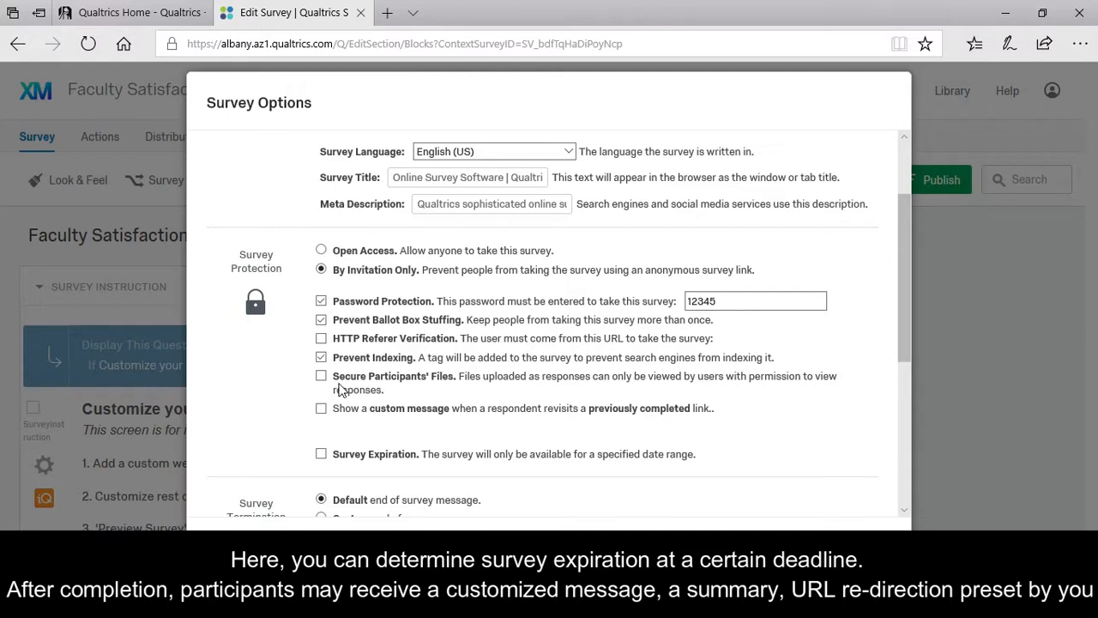
Try a Survey Expiration date range, then turn Survey Expiration off.
{"action": "left_click", "coordinate": [321, 454]}
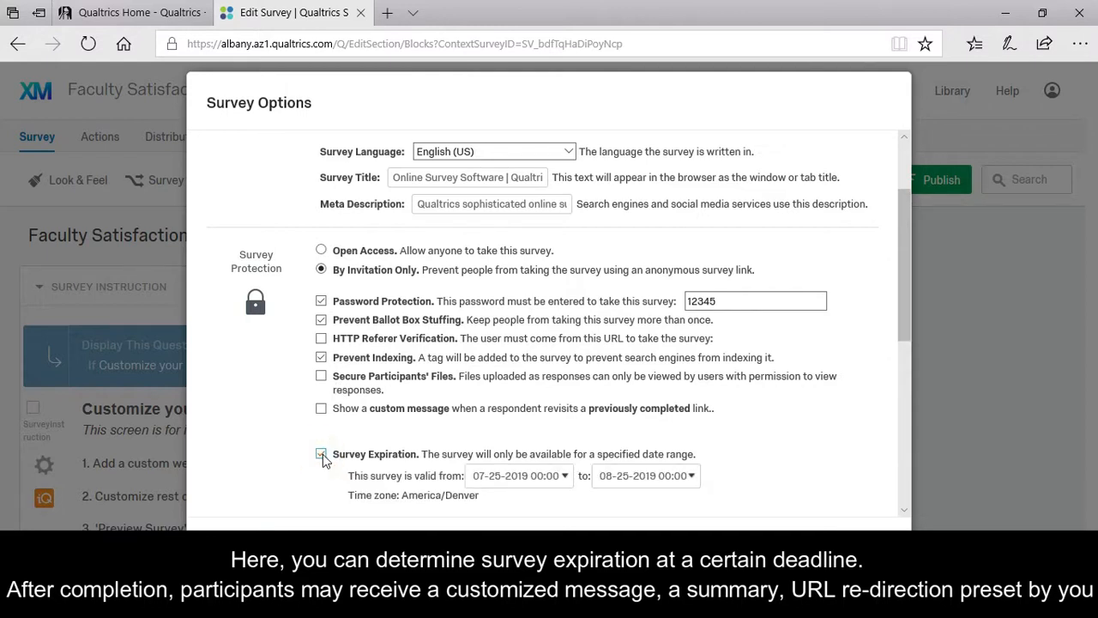
{"action": "left_click", "coordinate": [567, 479]}
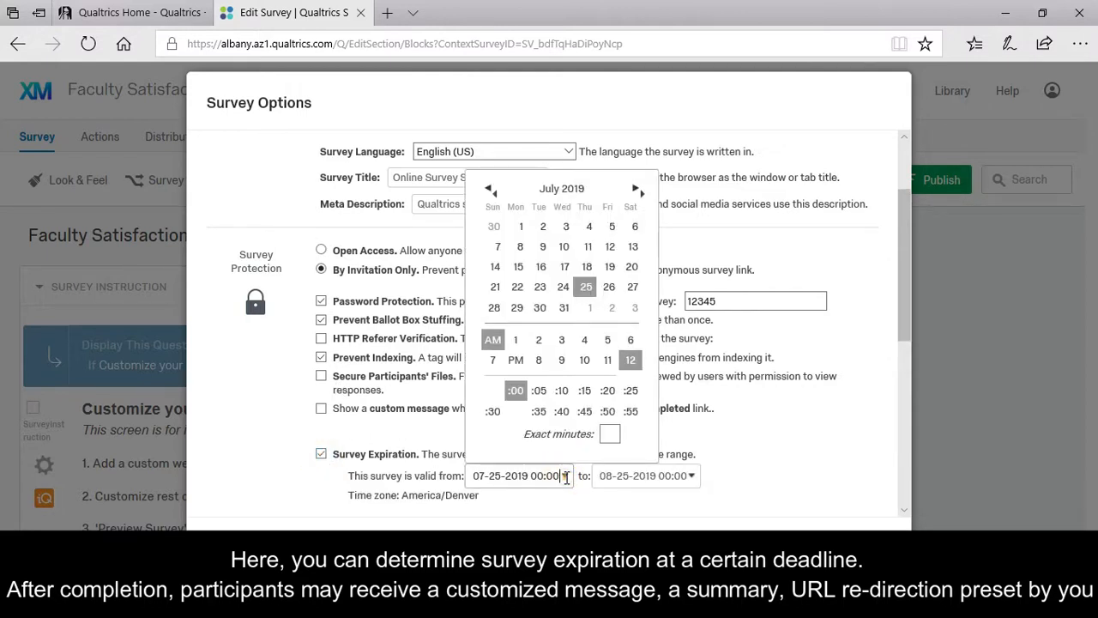
{"action": "left_click", "coordinate": [686, 478]}
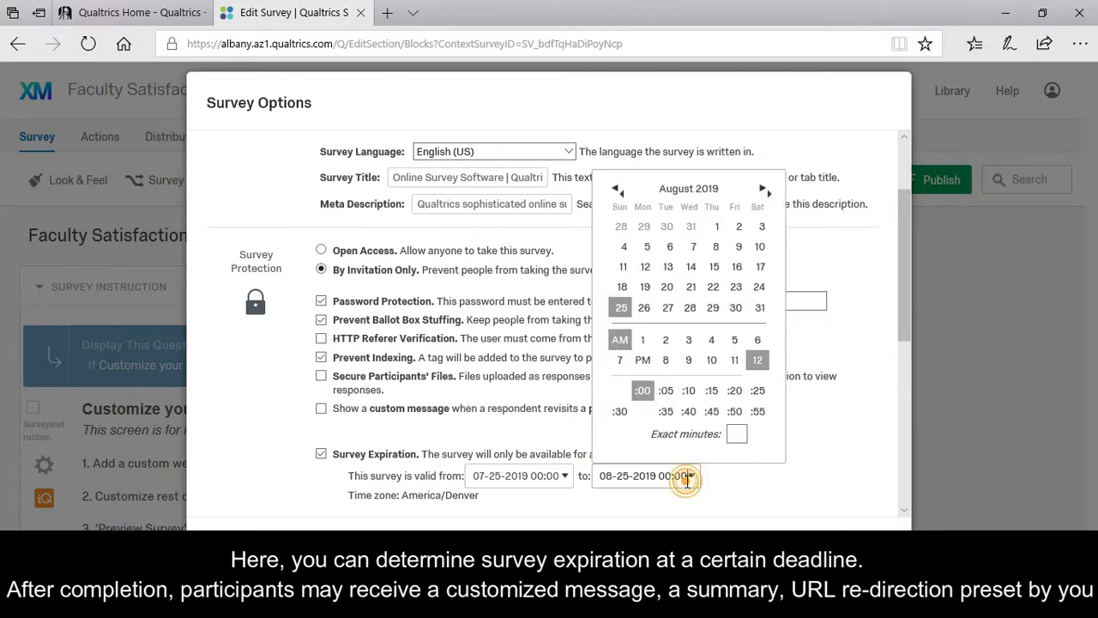
{"action": "left_click", "coordinate": [687, 480]}
{"action": "left_click", "coordinate": [320, 456]}
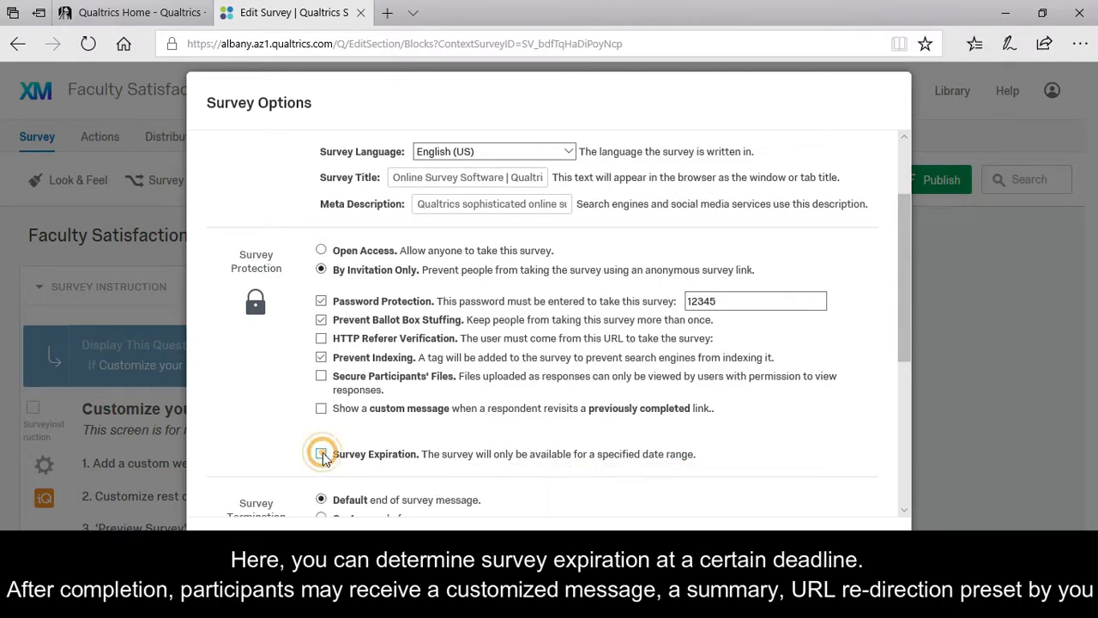
{"action": "scroll", "coordinate": [313, 455], "scroll_direction": "down", "scroll_amount": 3}
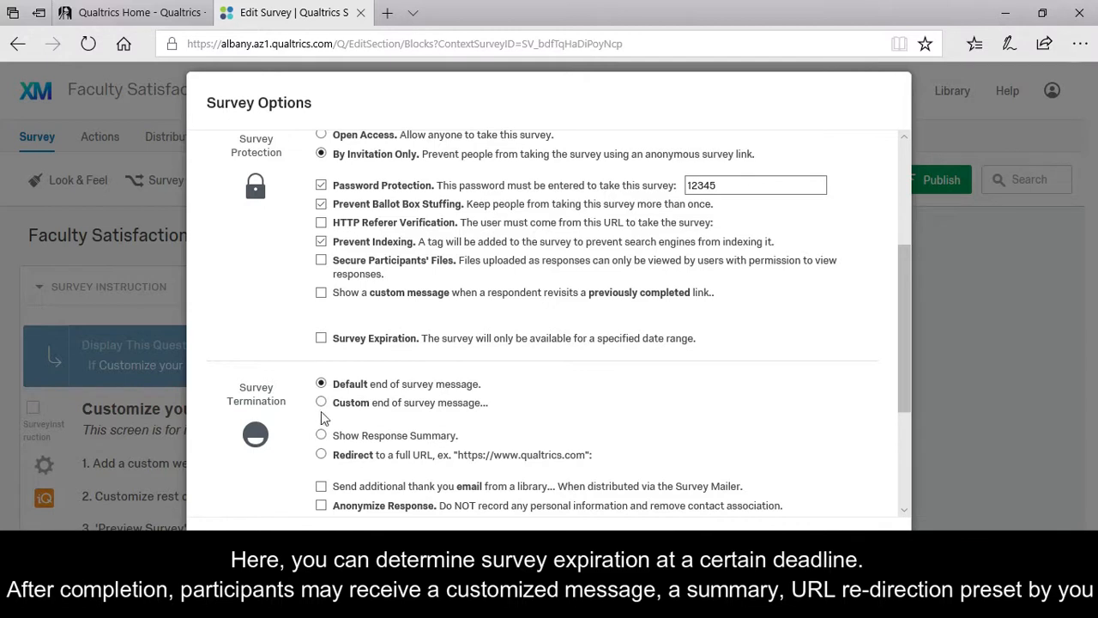
Redirect finishing respondents to a full URL and keep recording partial responses.
{"action": "left_click", "coordinate": [320, 402]}
{"action": "left_click", "coordinate": [460, 422]}
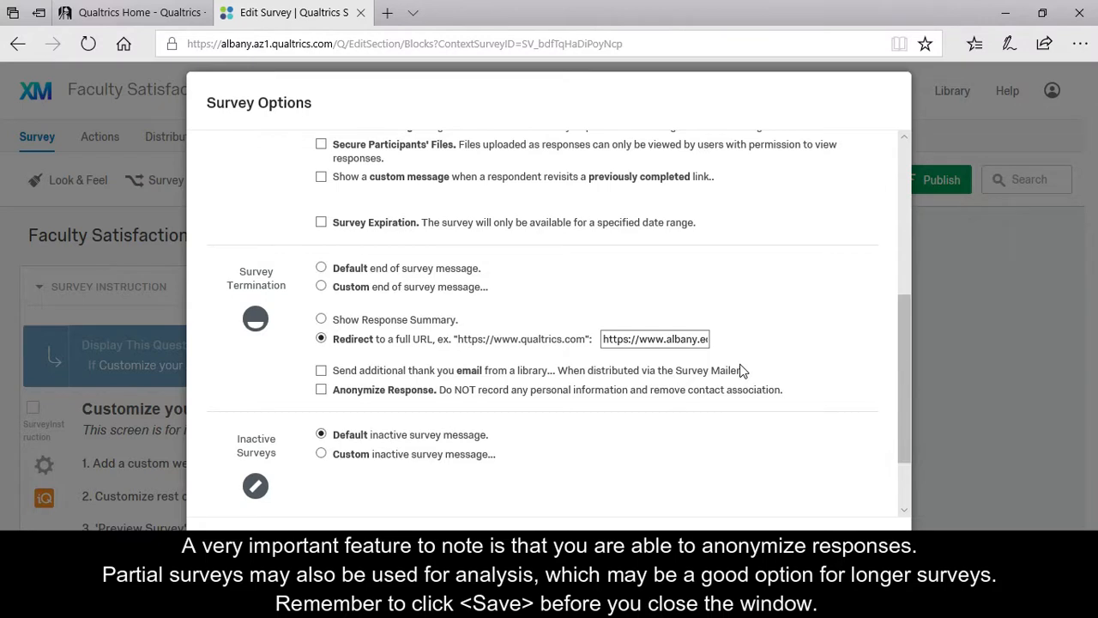
{"action": "scroll", "coordinate": [742, 371], "scroll_direction": "down", "scroll_amount": 1}
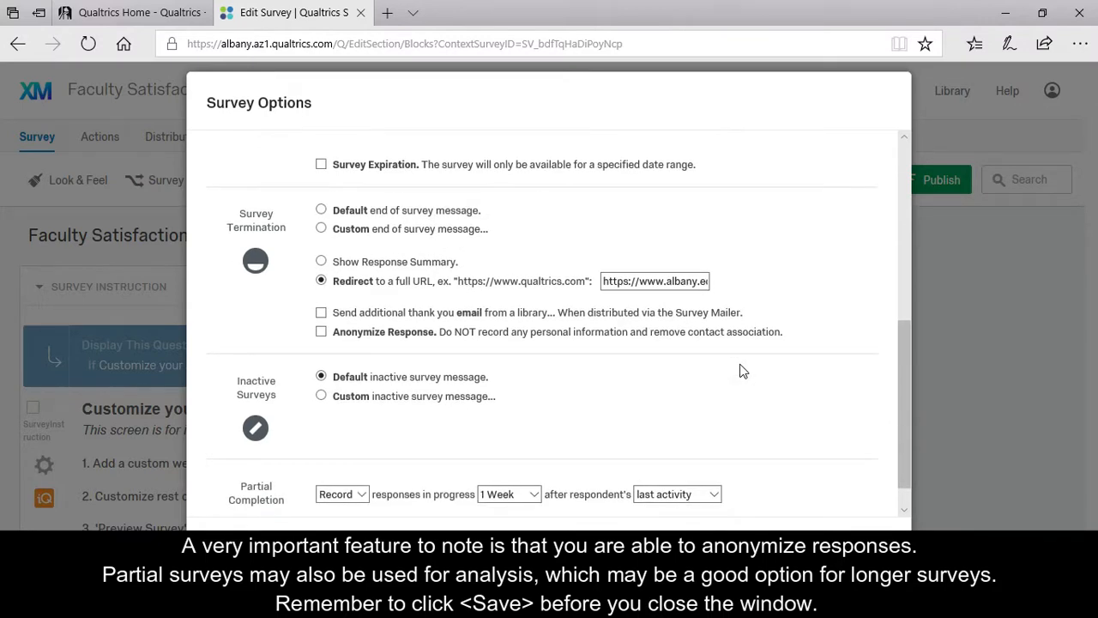
{"action": "scroll", "coordinate": [743, 371], "scroll_direction": "down", "scroll_amount": 1}
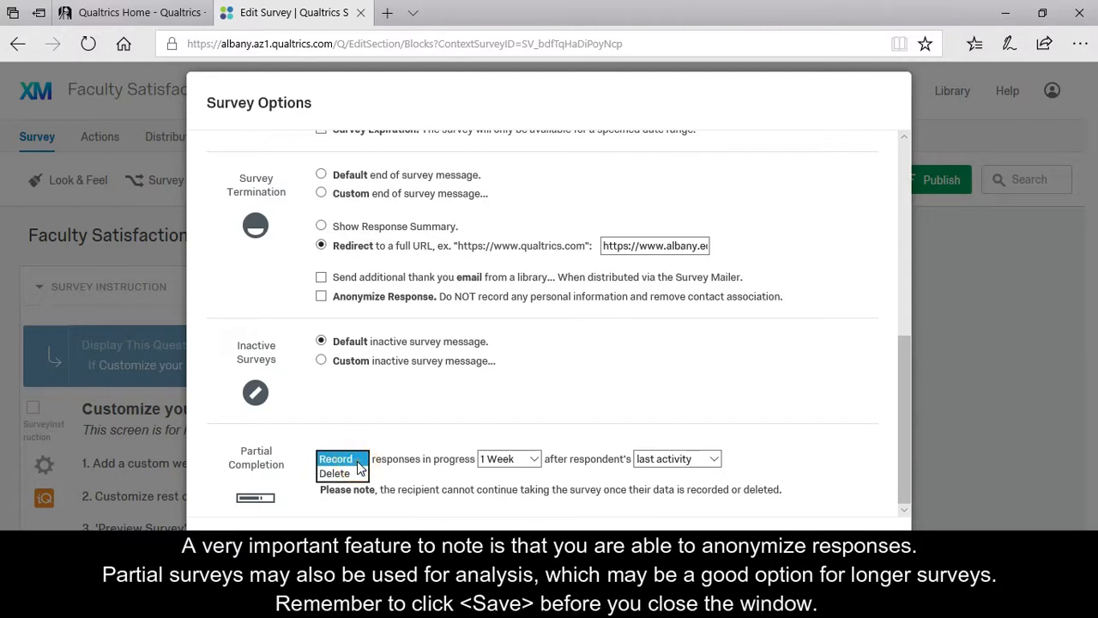
{"action": "left_click", "coordinate": [358, 464]}
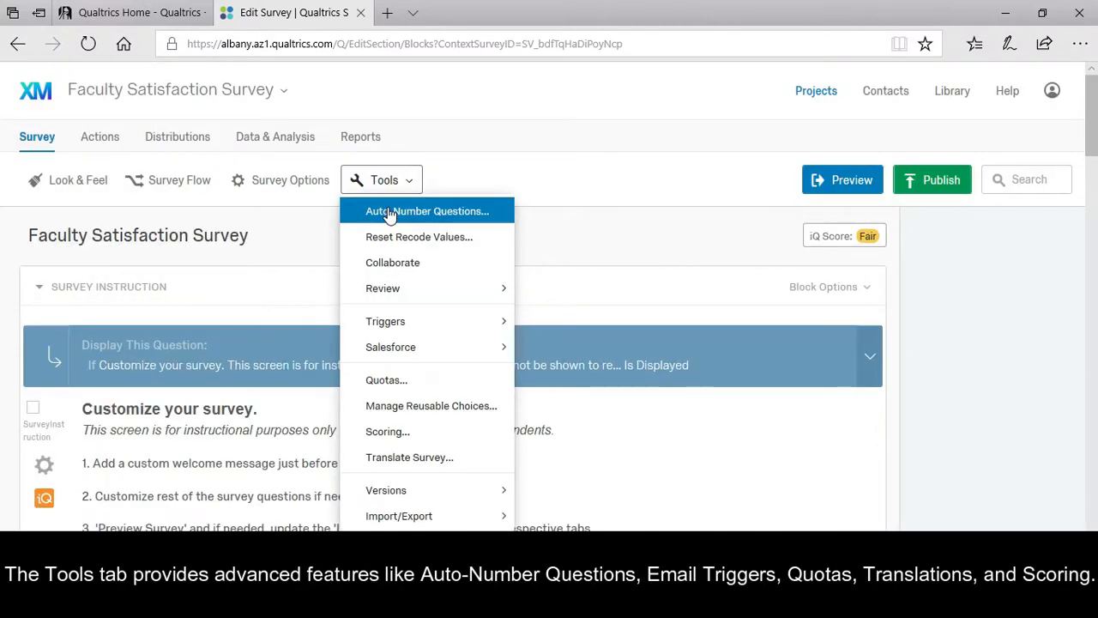
{"action": "mouse_move", "coordinate": [455, 329]}
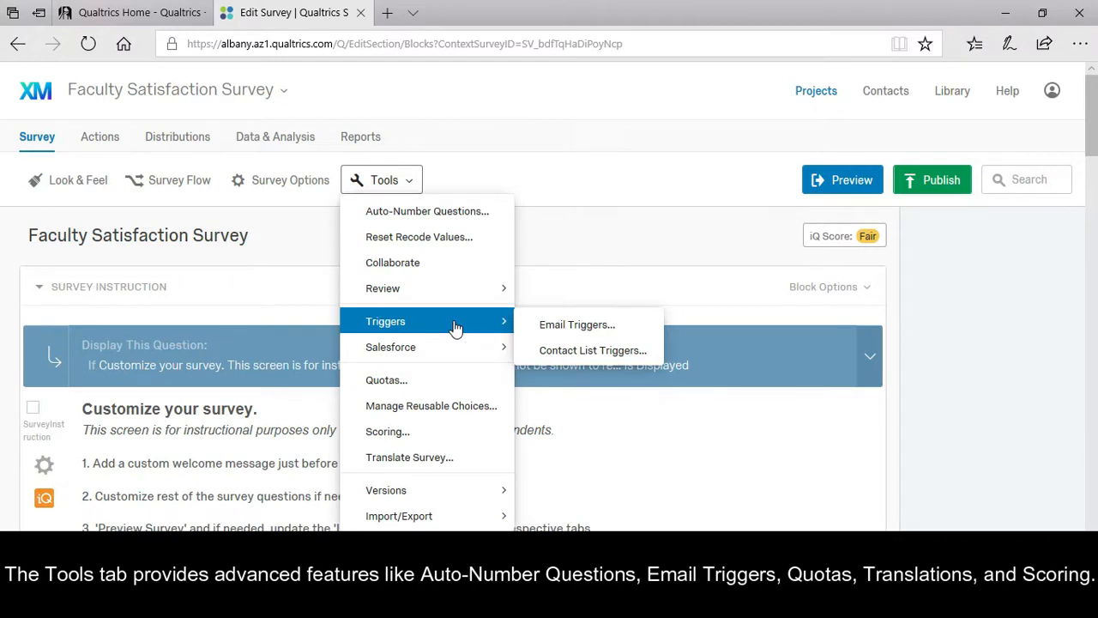
{"action": "mouse_move", "coordinate": [446, 351]}
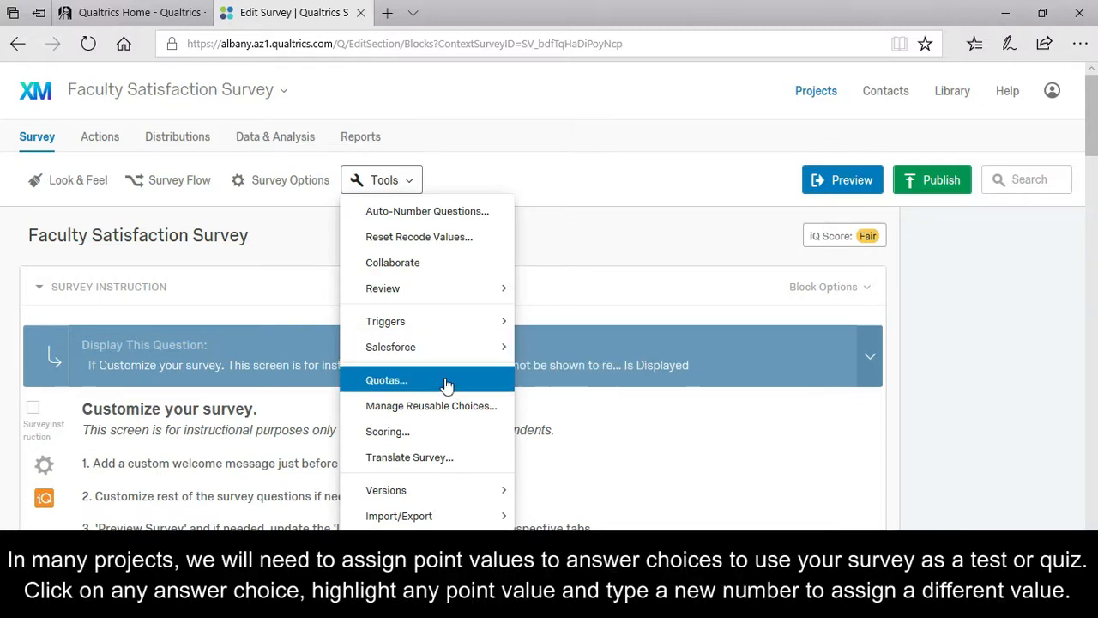
Auto-score Q1, then set Extremely positive through Slightly negative to 6, 5, 4 and 3 points.
{"action": "left_click", "coordinate": [404, 433]}
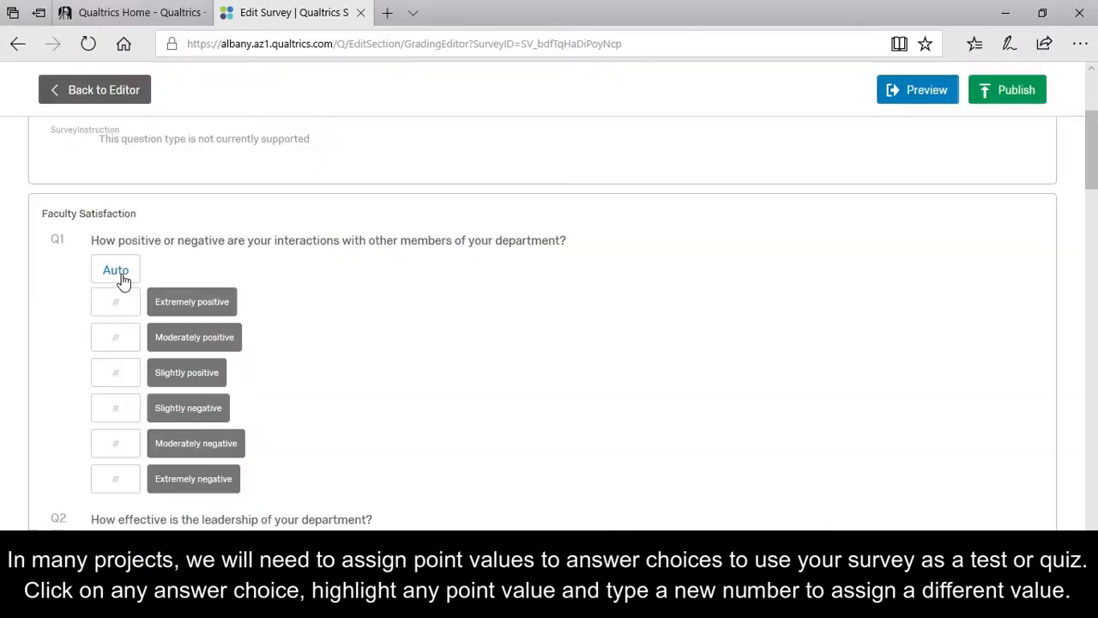
{"action": "left_click", "coordinate": [120, 273]}
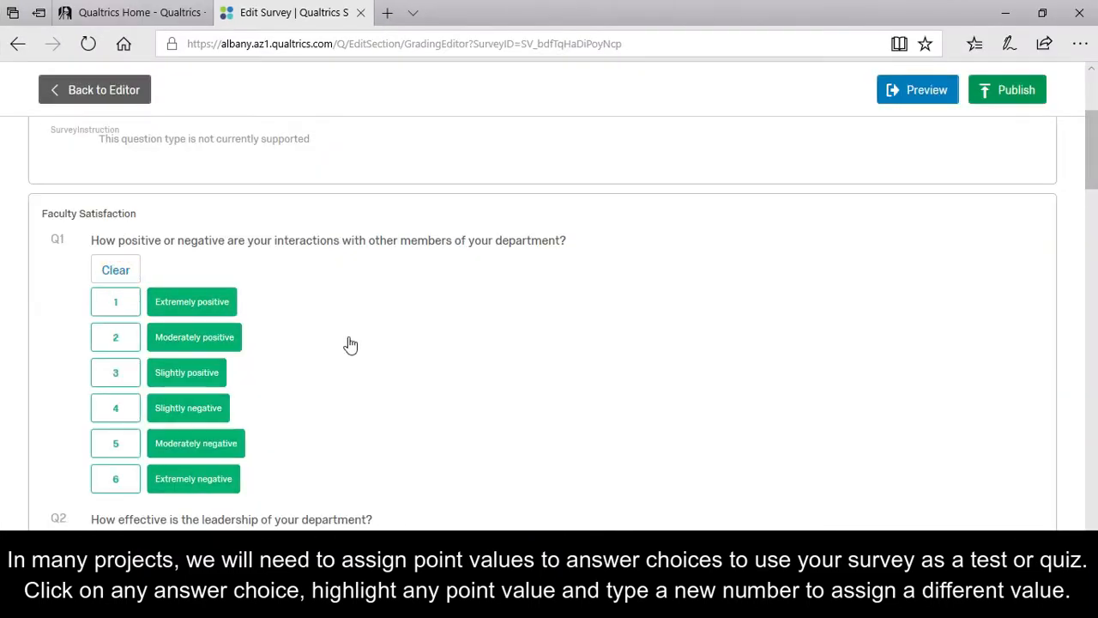
{"action": "double_click", "coordinate": [121, 306]}
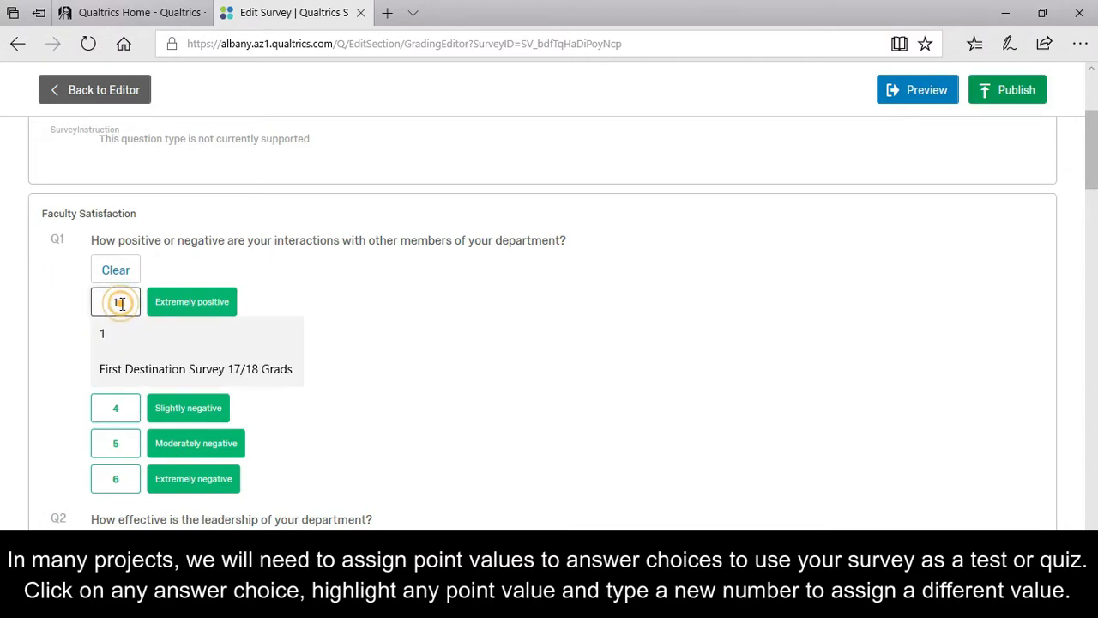
{"action": "type", "text": "6"}
{"action": "left_click", "coordinate": [333, 319]}
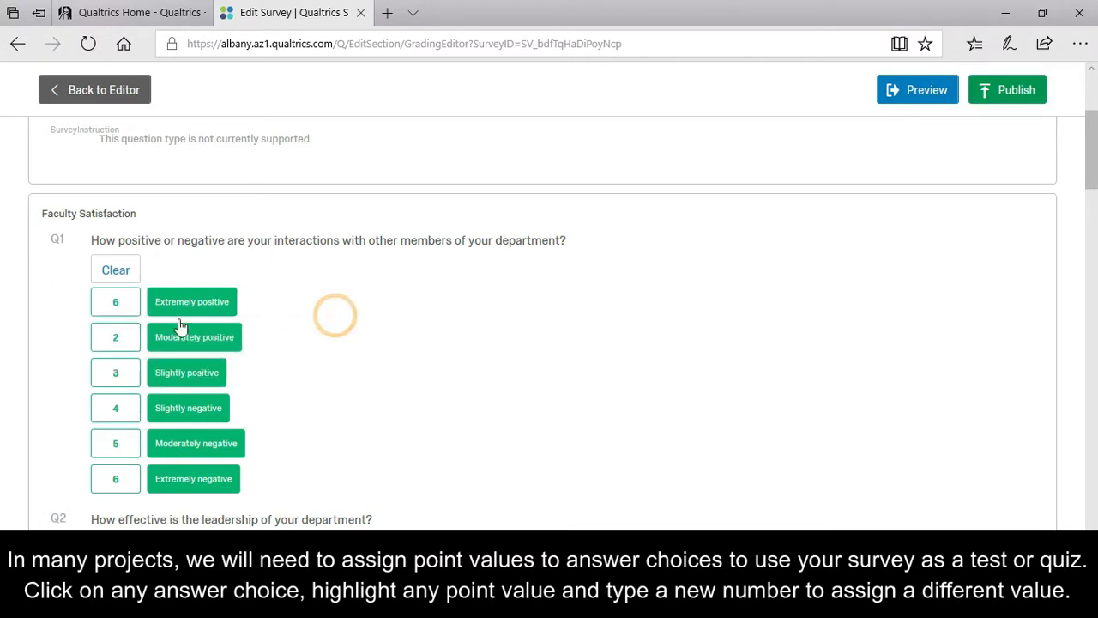
{"action": "double_click", "coordinate": [116, 337]}
{"action": "type", "text": "5"}
{"action": "double_click", "coordinate": [123, 368]}
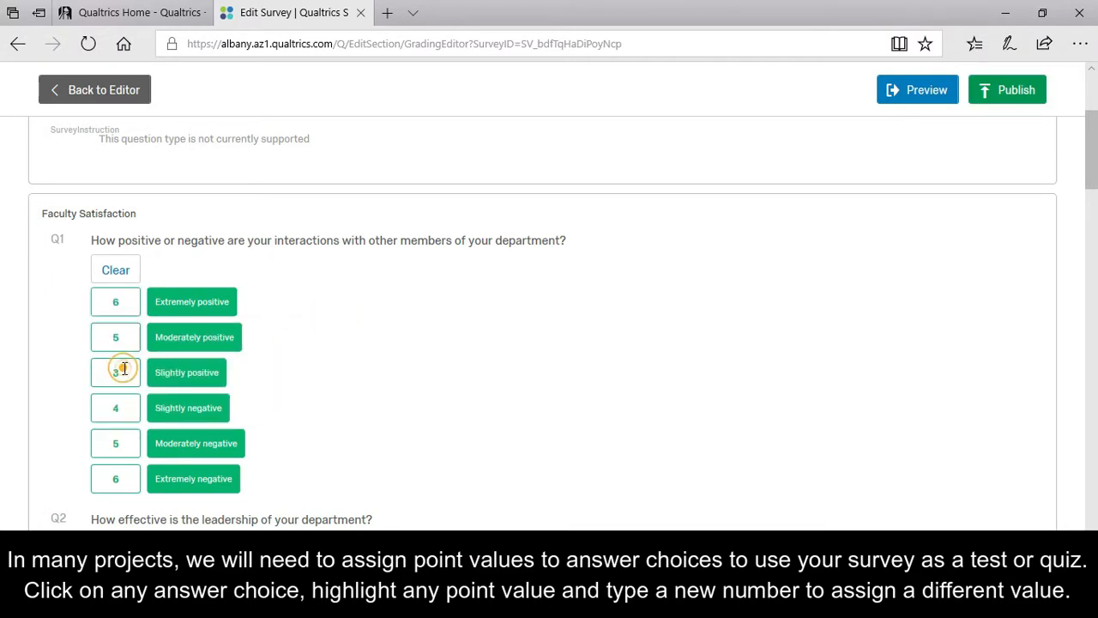
{"action": "type", "text": "4"}
{"action": "double_click", "coordinate": [121, 409]}
{"action": "type", "text": "3"}
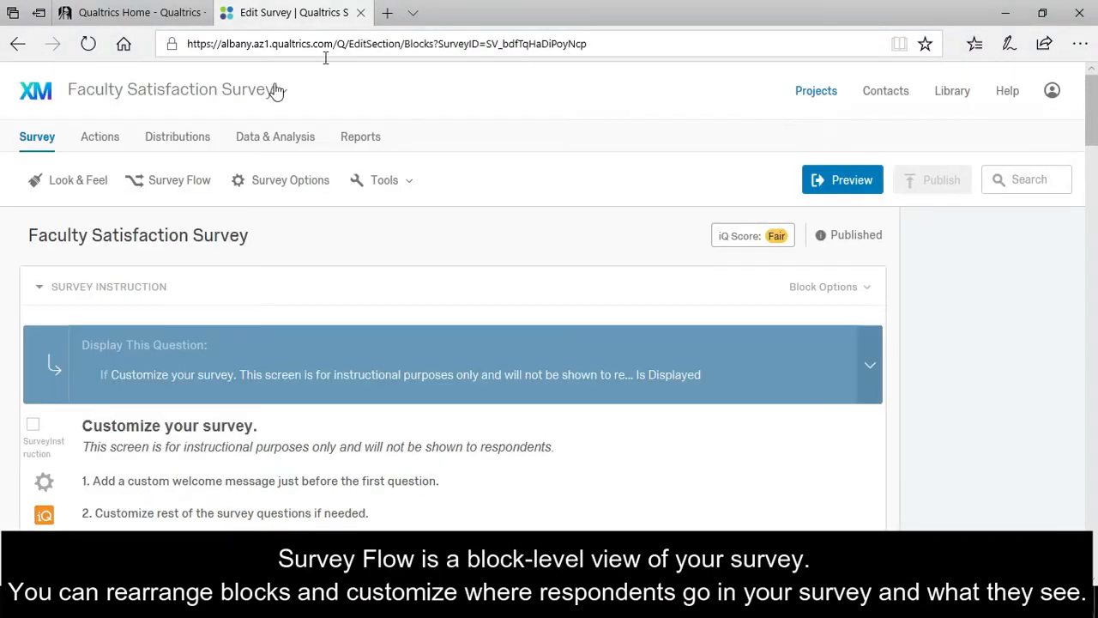
{"action": "left_click", "coordinate": [180, 182]}
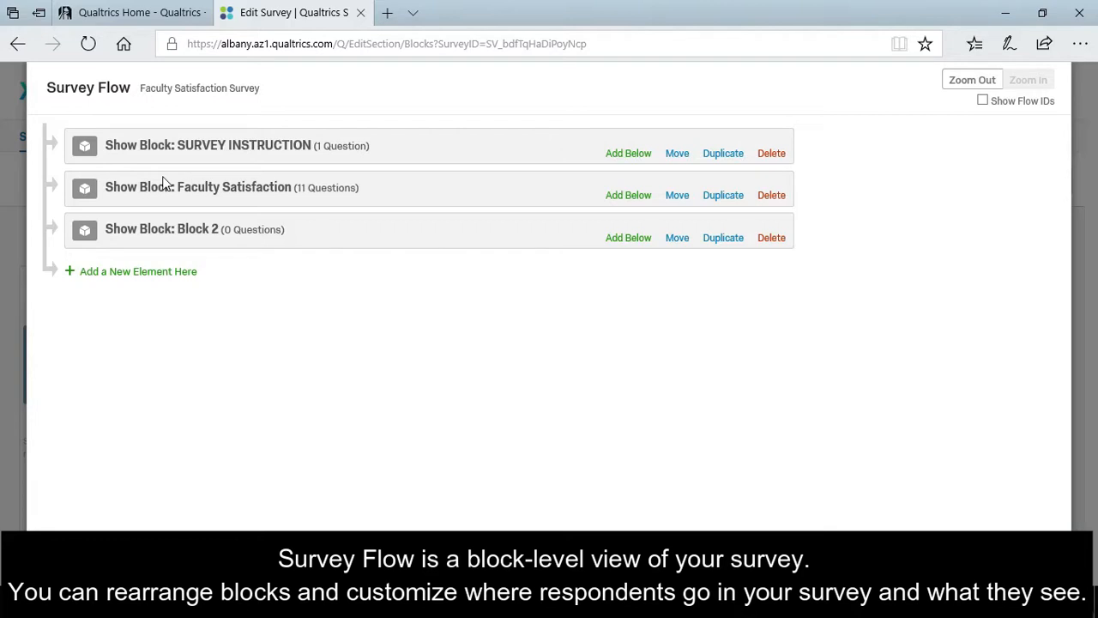
Insert an Embedded Data element below SURVEY INSTRUCTION and open its field source options.
{"action": "left_click", "coordinate": [627, 162]}
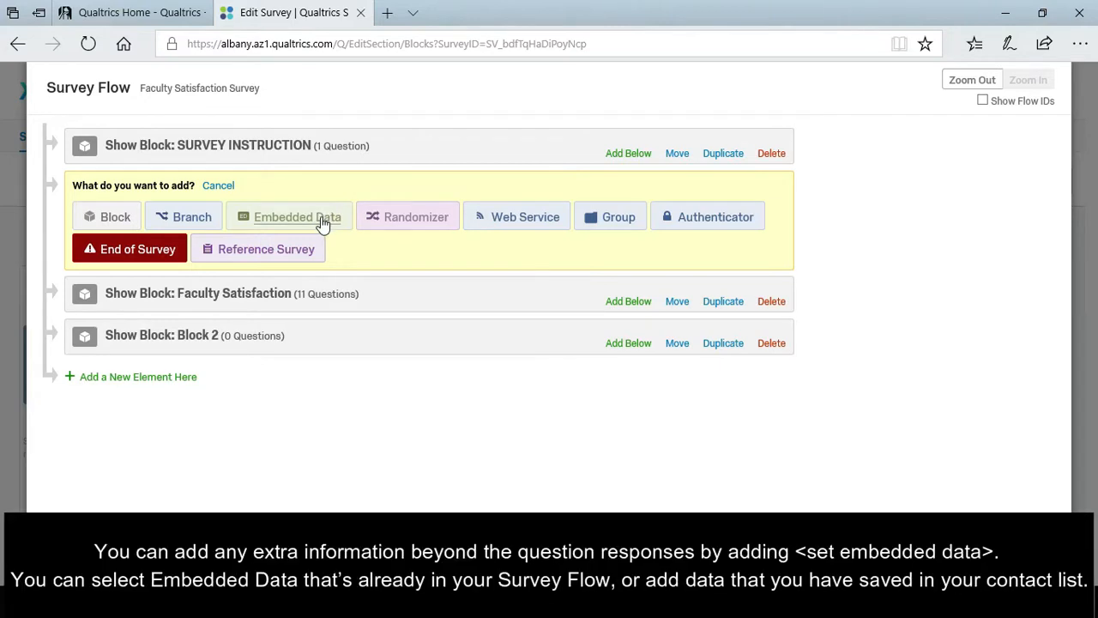
{"action": "left_click", "coordinate": [268, 219]}
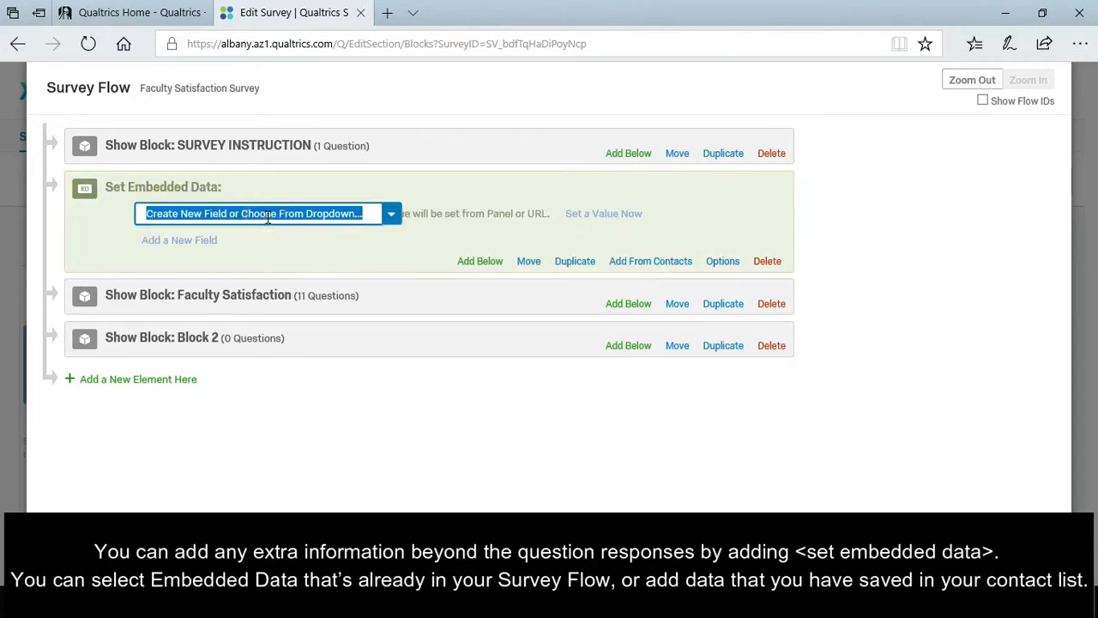
{"action": "left_click", "coordinate": [391, 214]}
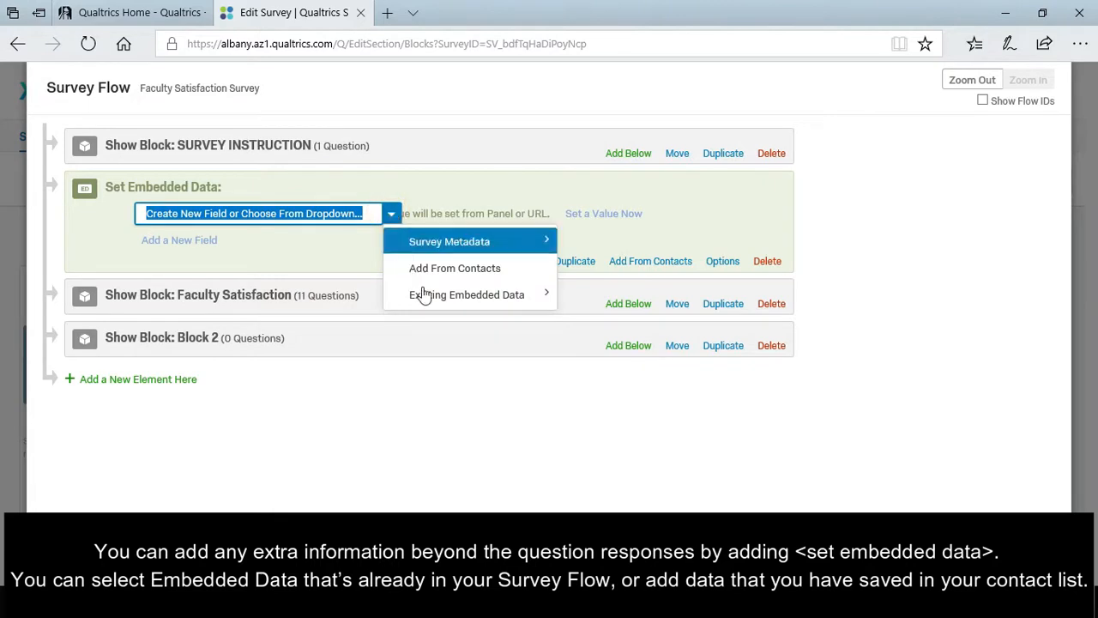
{"action": "mouse_move", "coordinate": [437, 299]}
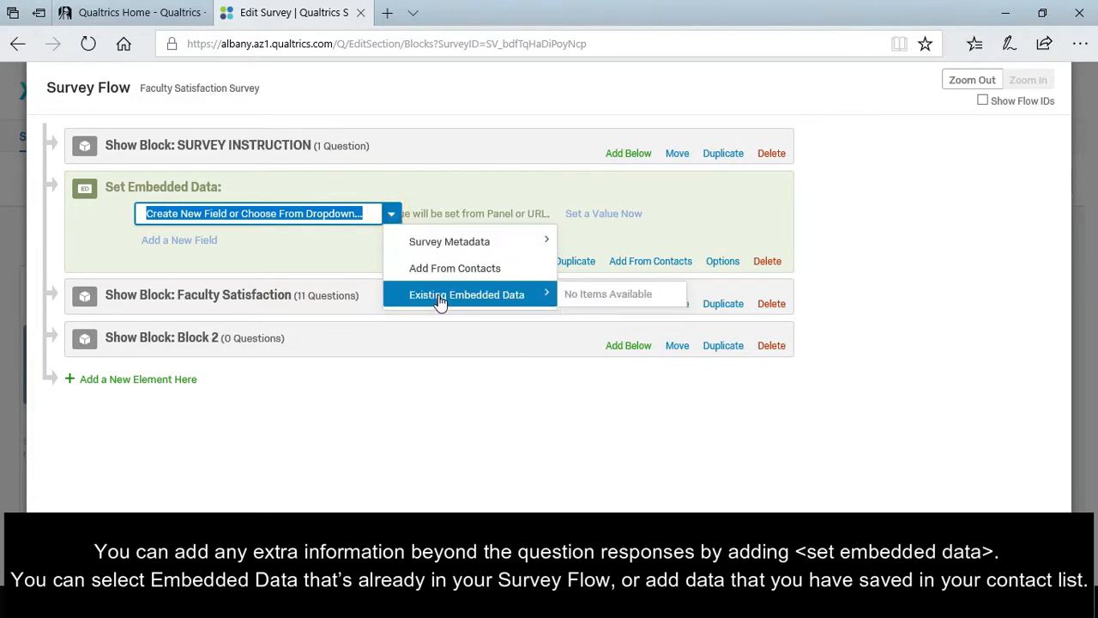
Import Gender and User Type from the My Library Faculty Sample Contact list.
{"action": "left_click", "coordinate": [454, 269]}
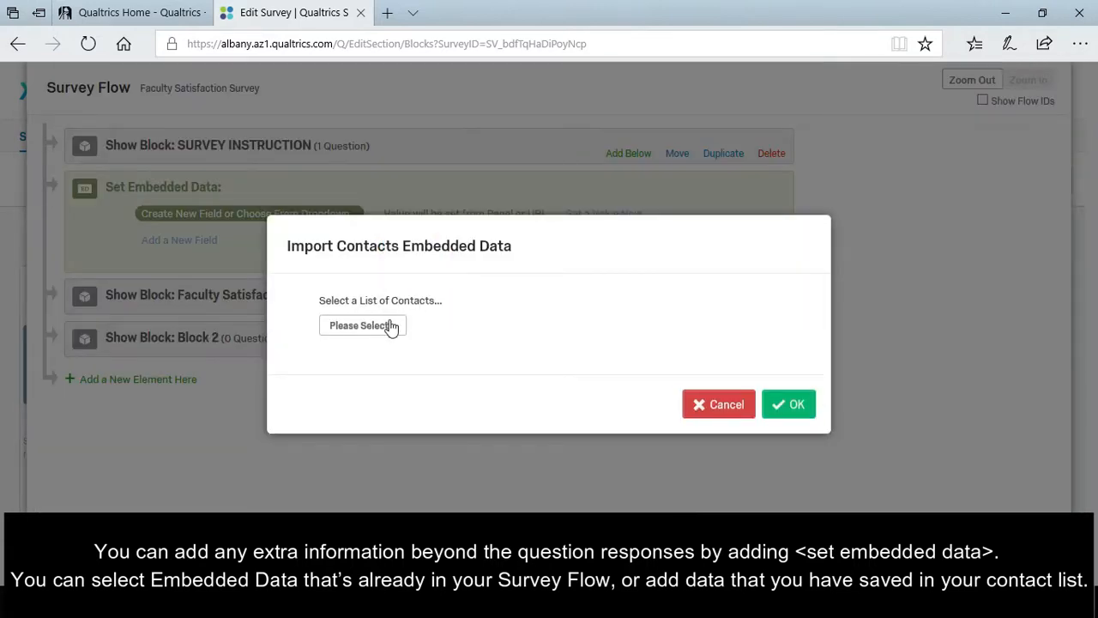
{"action": "left_click", "coordinate": [386, 328]}
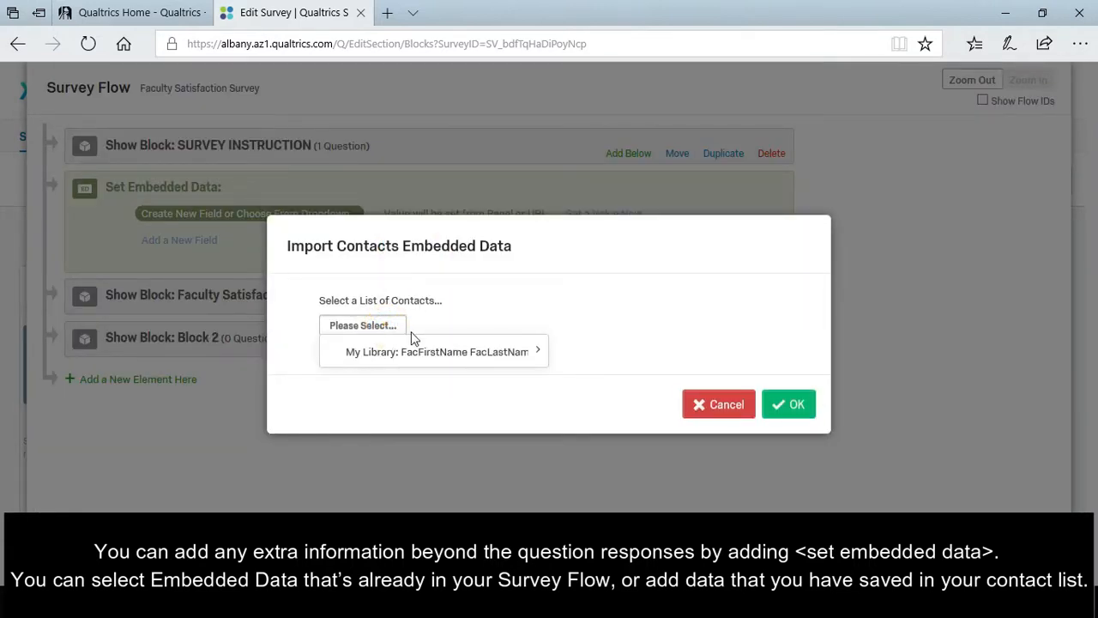
{"action": "mouse_move", "coordinate": [453, 350]}
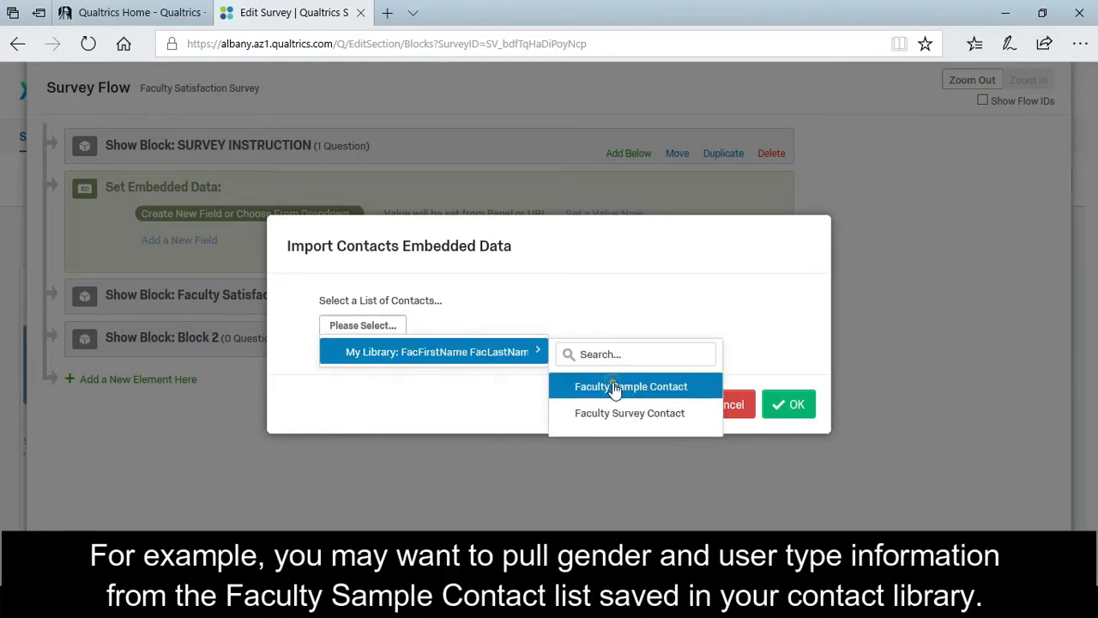
{"action": "left_click", "coordinate": [614, 387]}
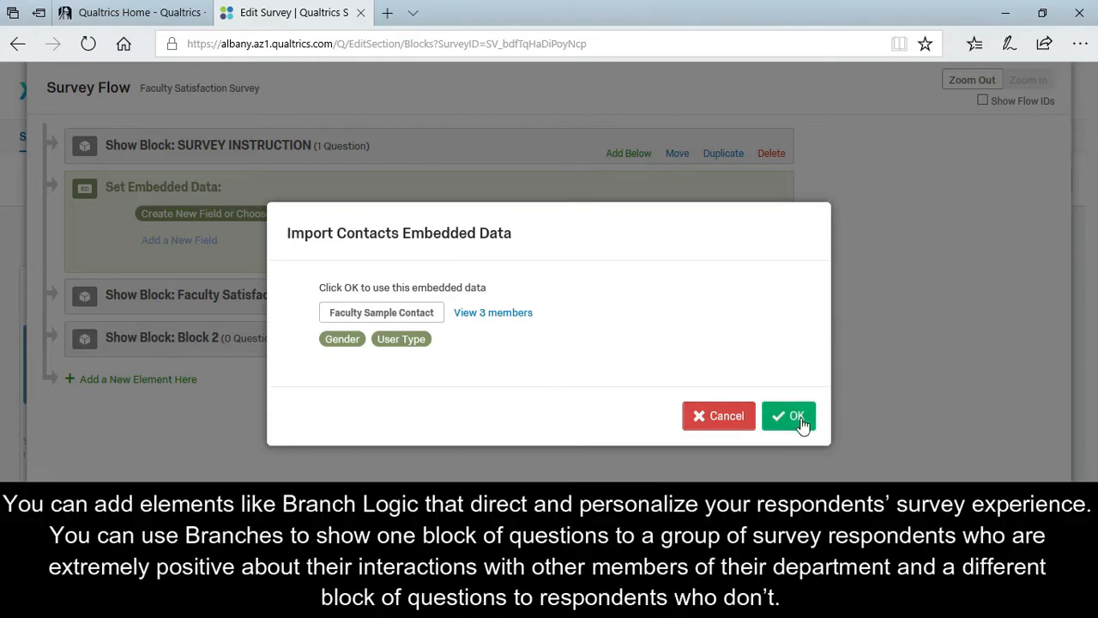
{"action": "left_click", "coordinate": [796, 417]}
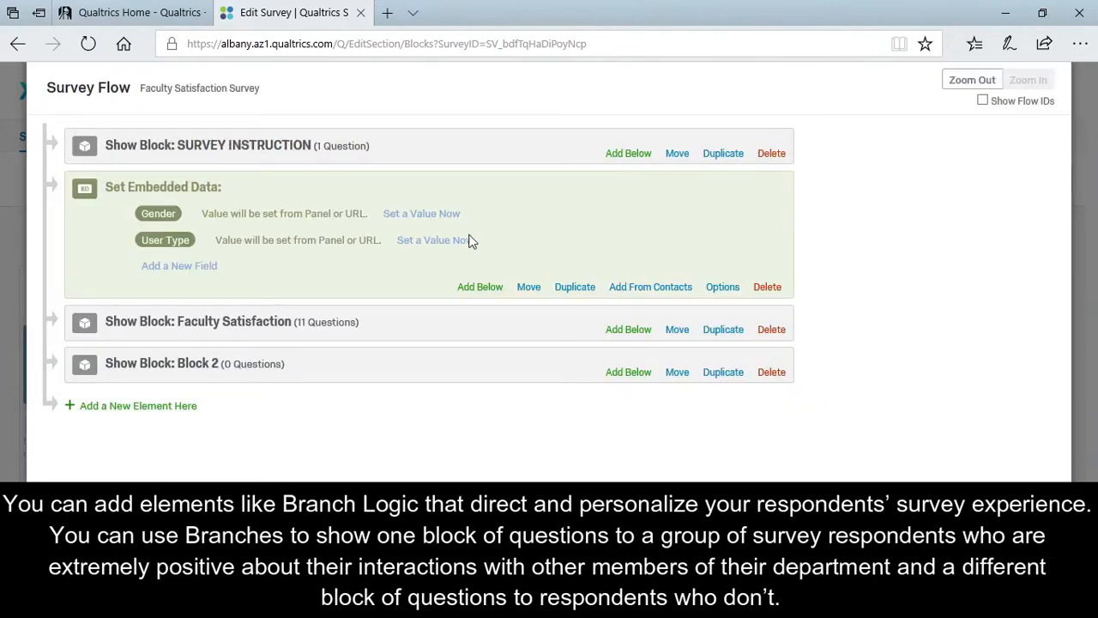
Add a branch below the embedded data with the condition Q1 Extremely positive Is Selected.
{"action": "left_click", "coordinate": [481, 292]}
{"action": "left_click", "coordinate": [191, 350]}
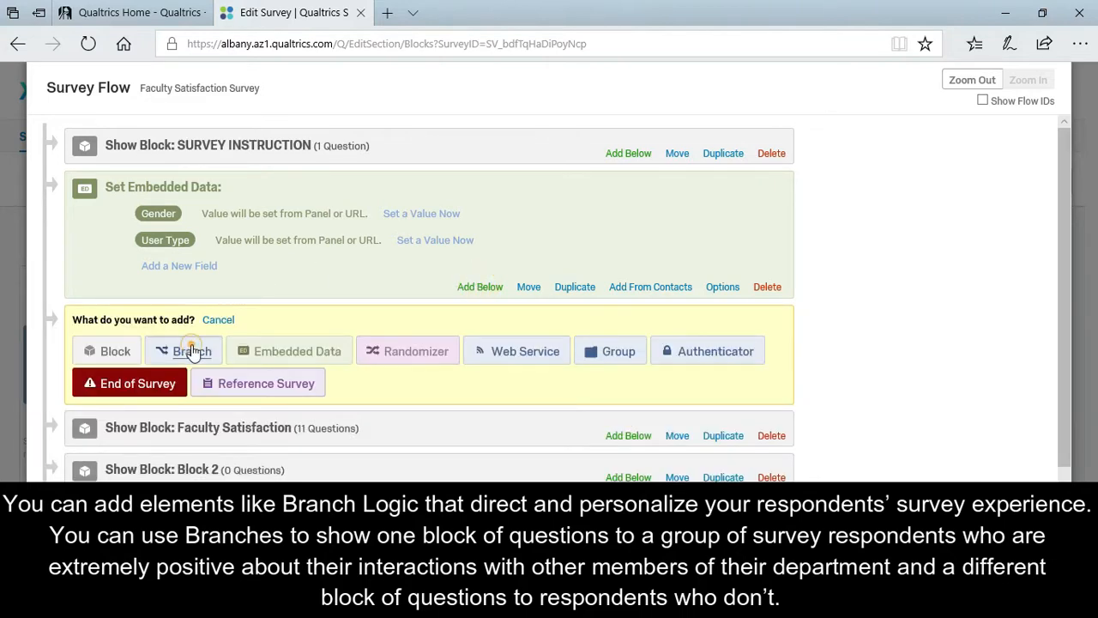
{"action": "left_click", "coordinate": [360, 322]}
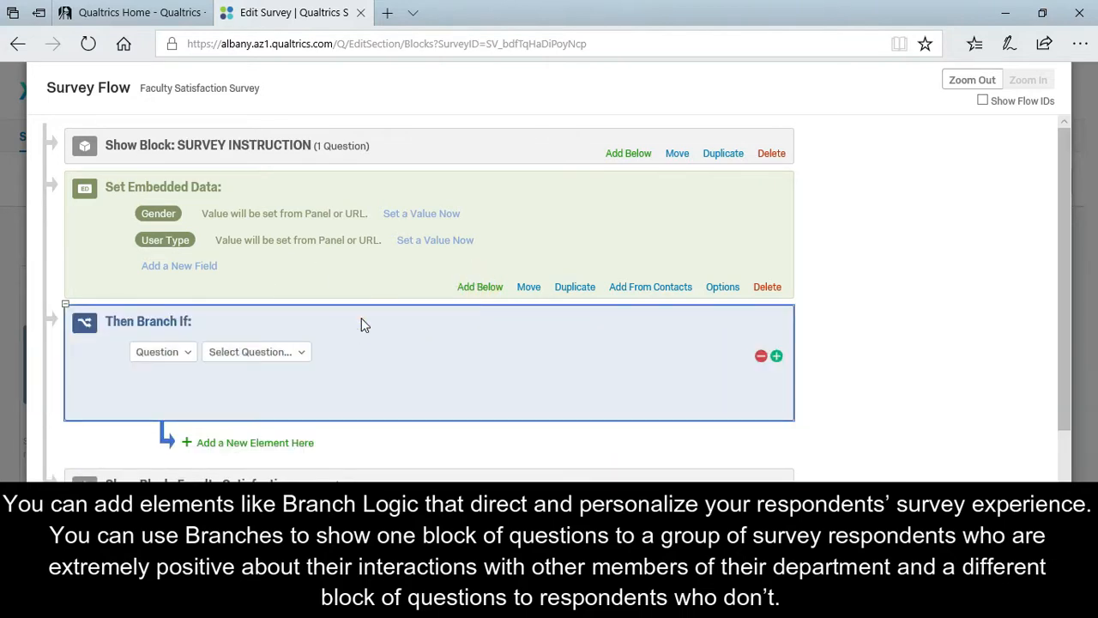
{"action": "left_click", "coordinate": [188, 359]}
{"action": "left_click", "coordinate": [300, 352]}
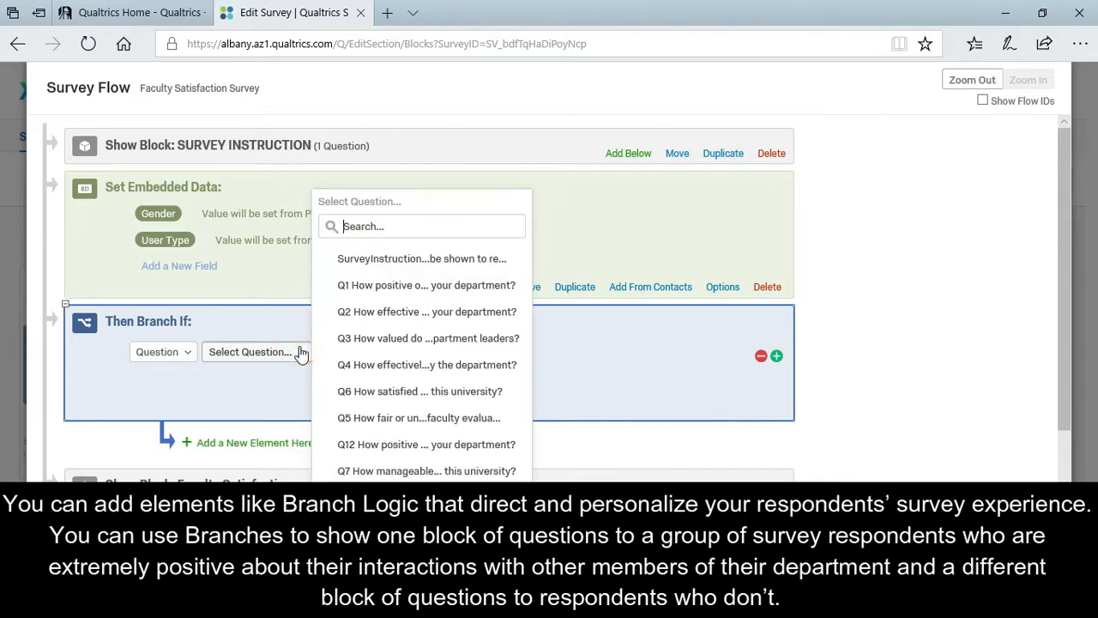
{"action": "left_click", "coordinate": [416, 285]}
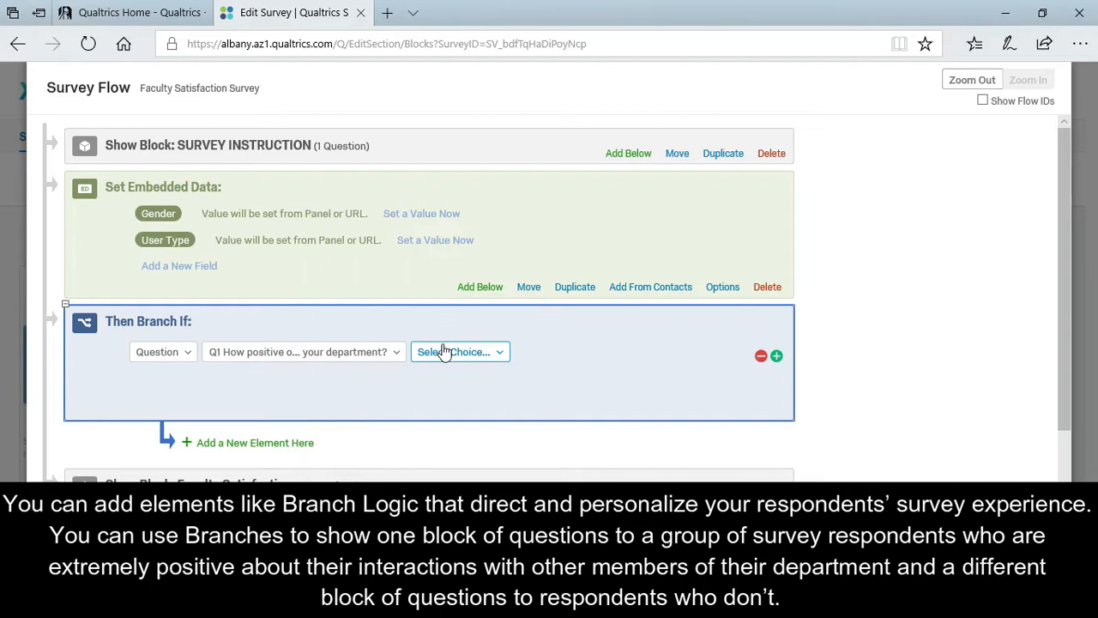
{"action": "left_click", "coordinate": [488, 360]}
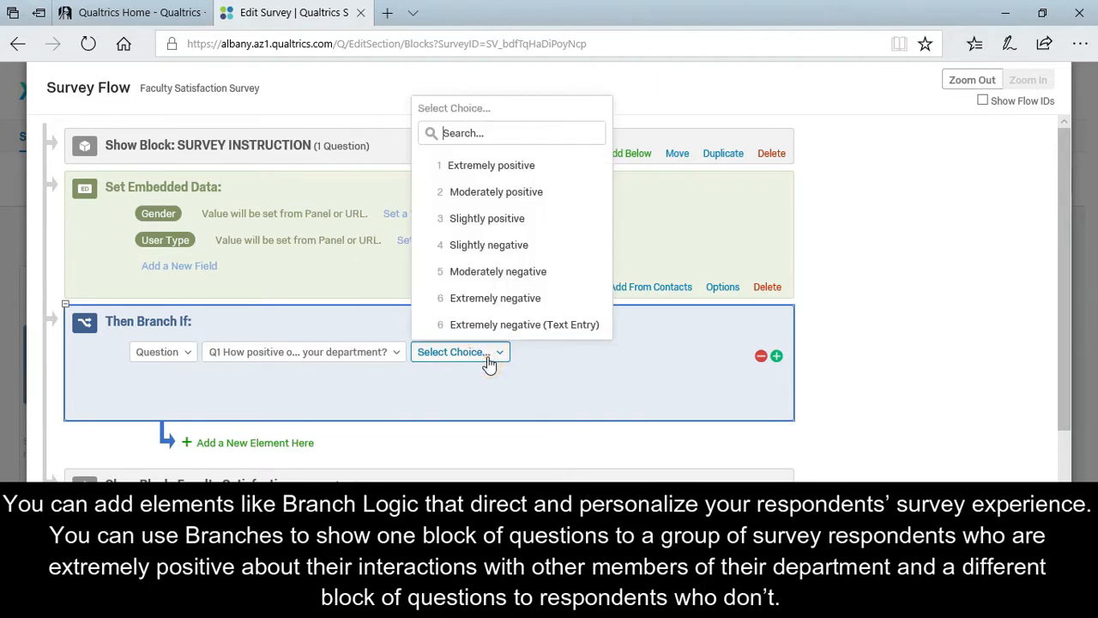
{"action": "left_click", "coordinate": [496, 163]}
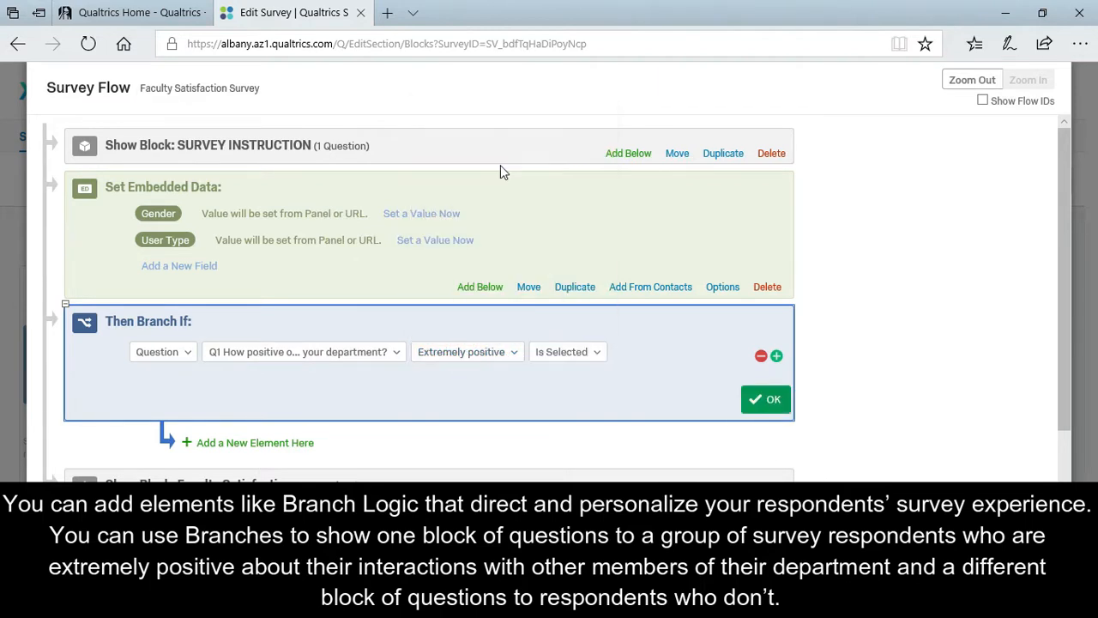
{"action": "left_click", "coordinate": [768, 401]}
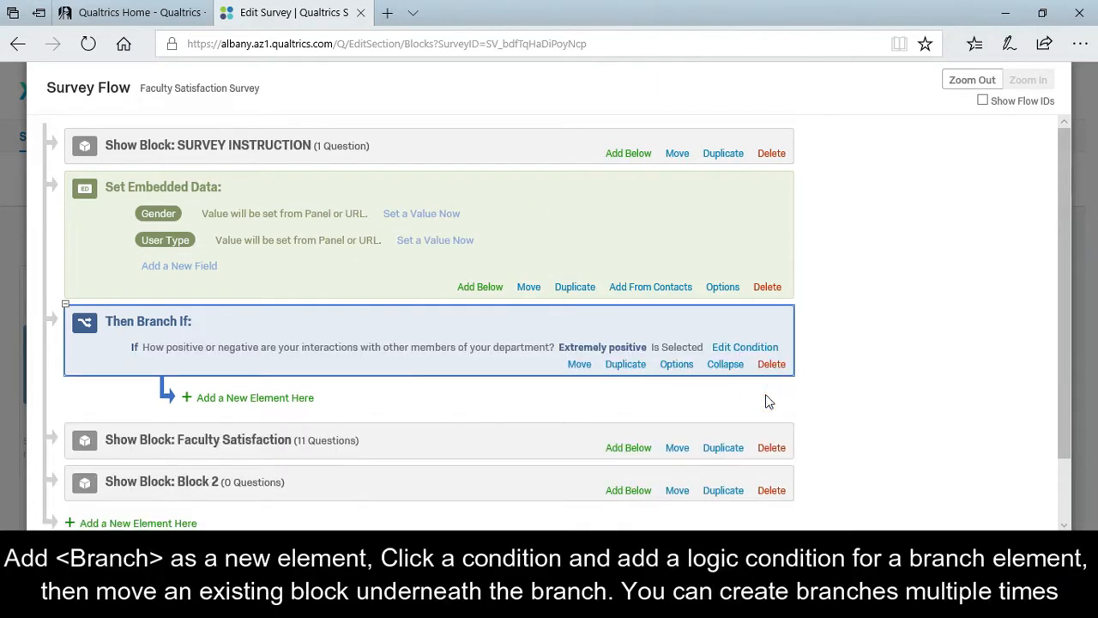
Move the Faculty Satisfaction block underneath the new branch.
{"action": "left_click", "coordinate": [340, 445]}
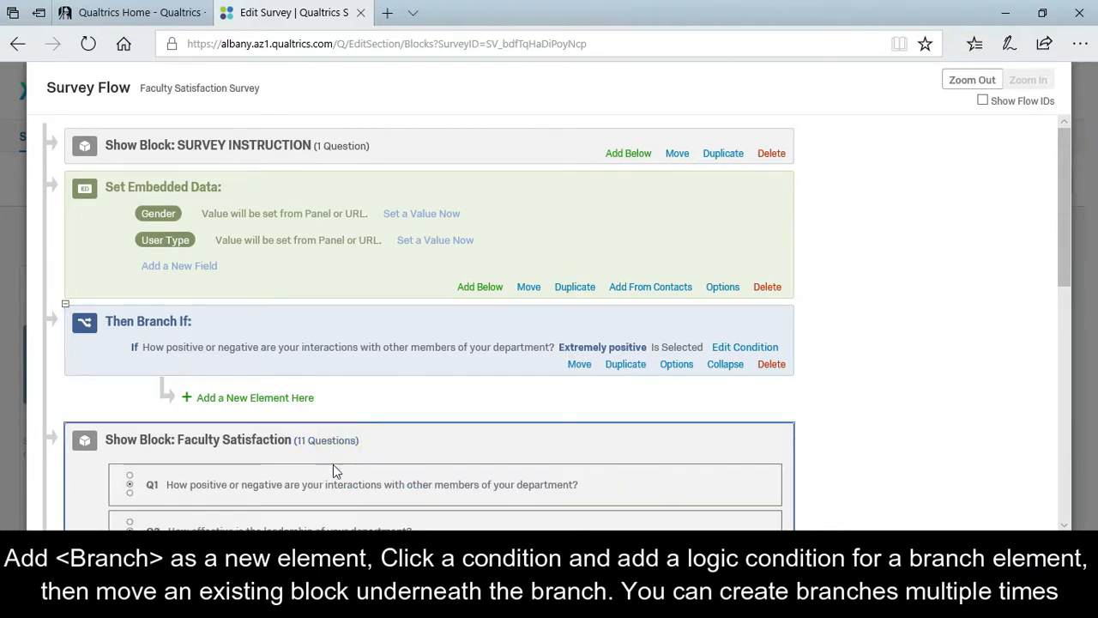
{"action": "left_click", "coordinate": [416, 443]}
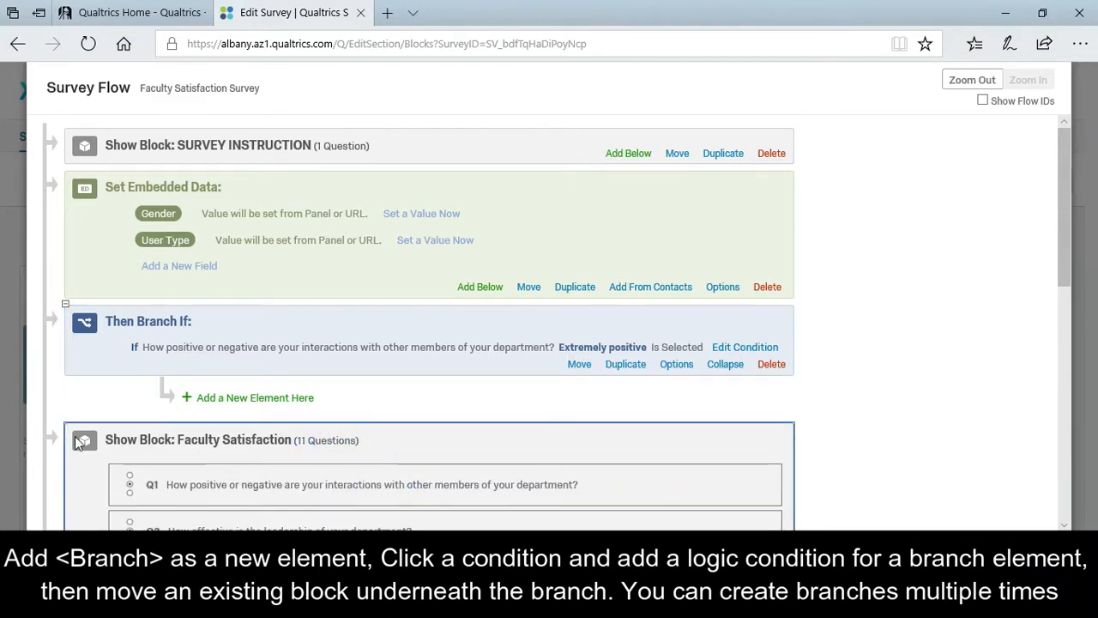
{"action": "left_click", "coordinate": [407, 443]}
{"action": "scroll", "coordinate": [462, 396], "scroll_direction": "down", "scroll_amount": 1}
{"action": "left_click_drag", "start_coordinate": [677, 369], "coordinate": [786, 336]}
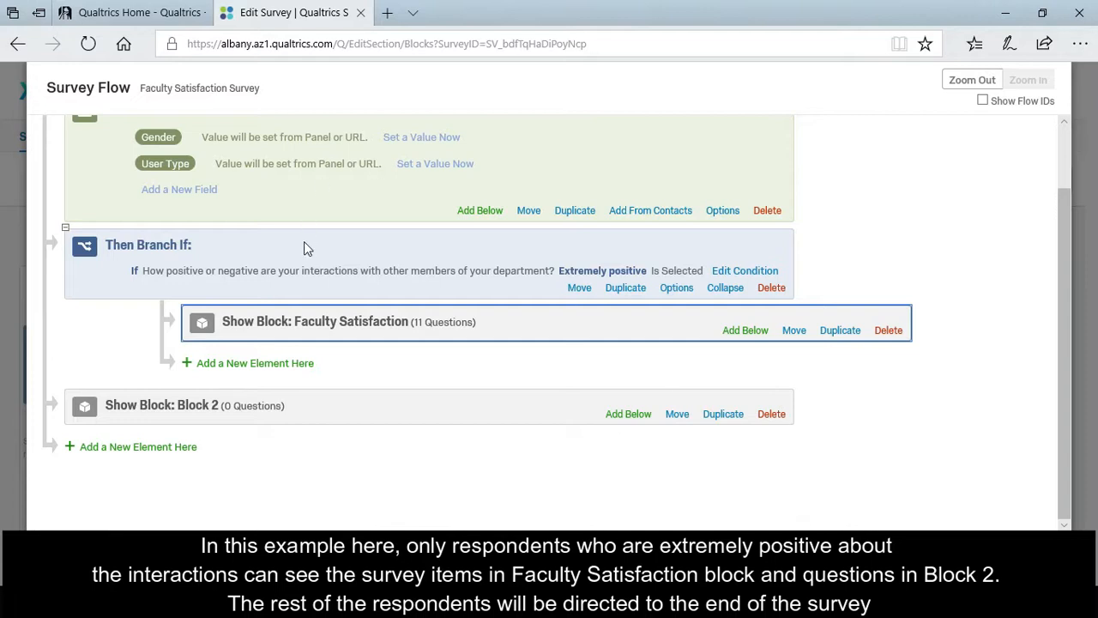
{"action": "left_click", "coordinate": [111, 447]}
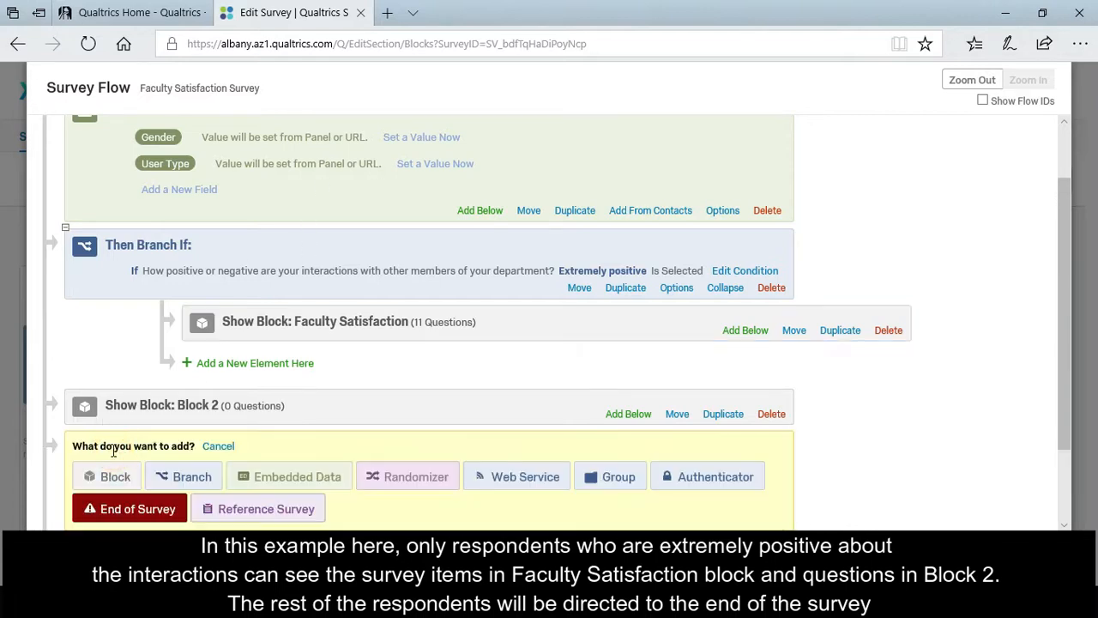
Add a second branch after Block 2 conditioned on Q1 Extremely negative Is Selected.
{"action": "left_click", "coordinate": [168, 475]}
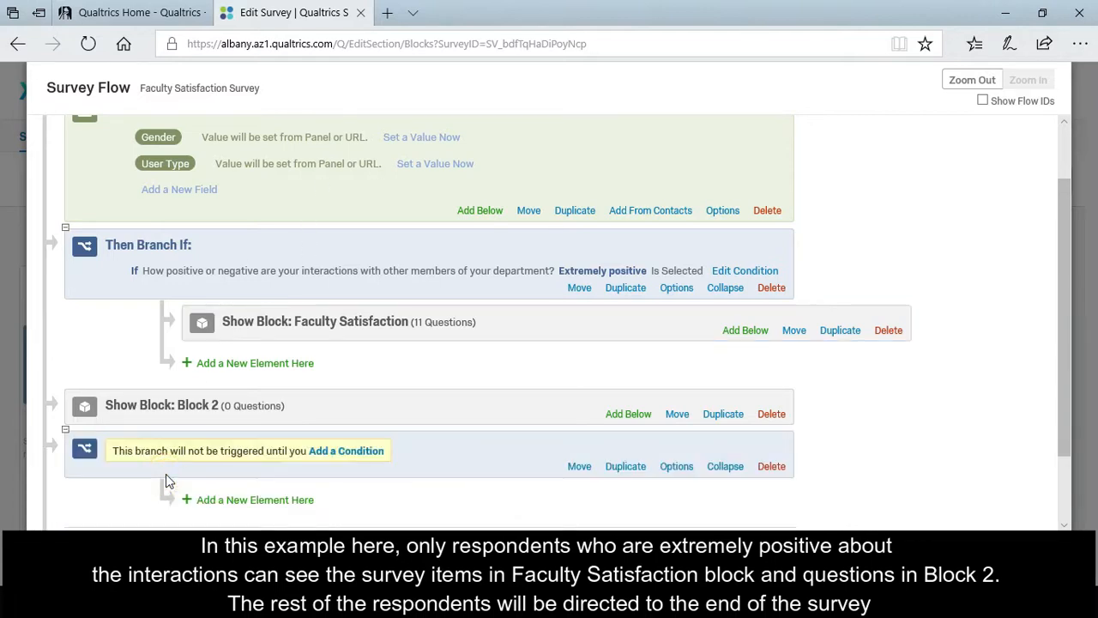
{"action": "left_click", "coordinate": [335, 455]}
{"action": "left_click", "coordinate": [299, 477]}
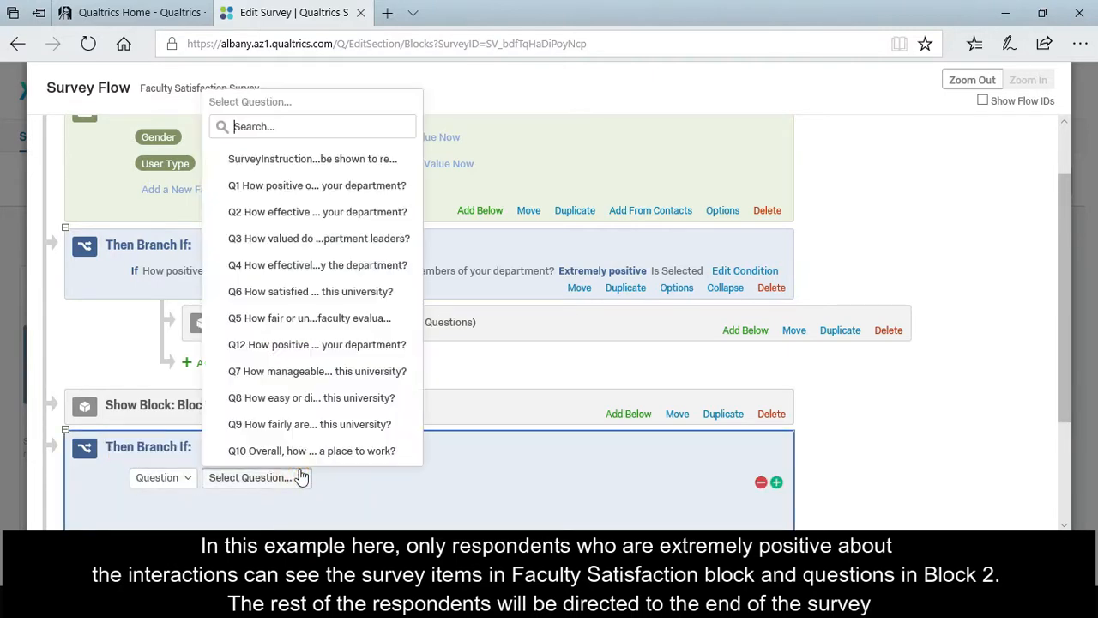
{"action": "left_click", "coordinate": [360, 186]}
{"action": "left_click", "coordinate": [509, 486]}
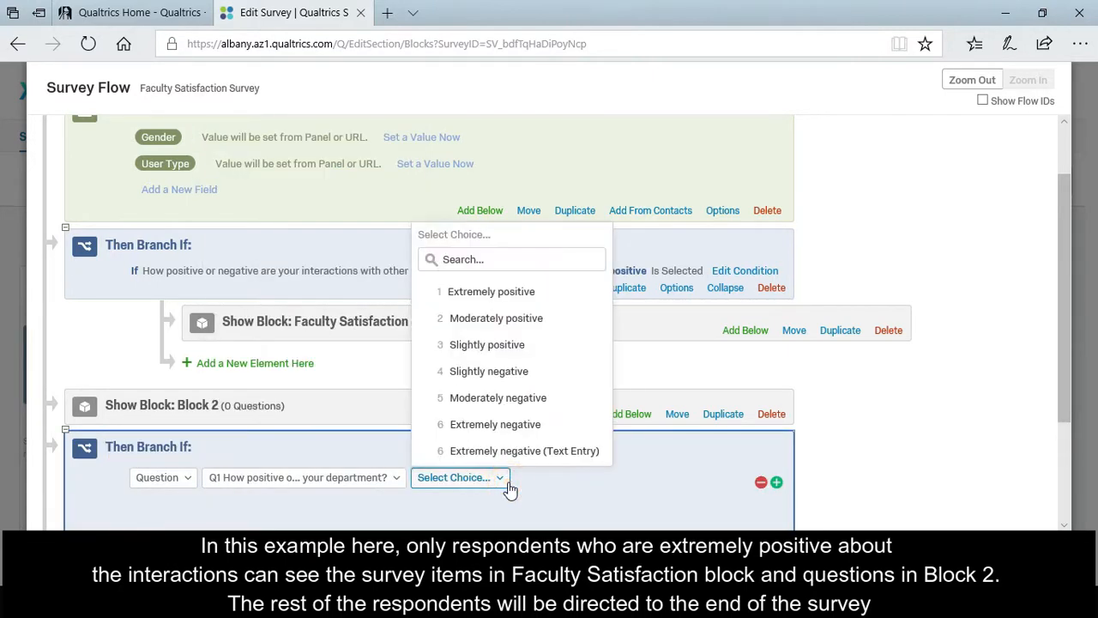
{"action": "left_click", "coordinate": [514, 425]}
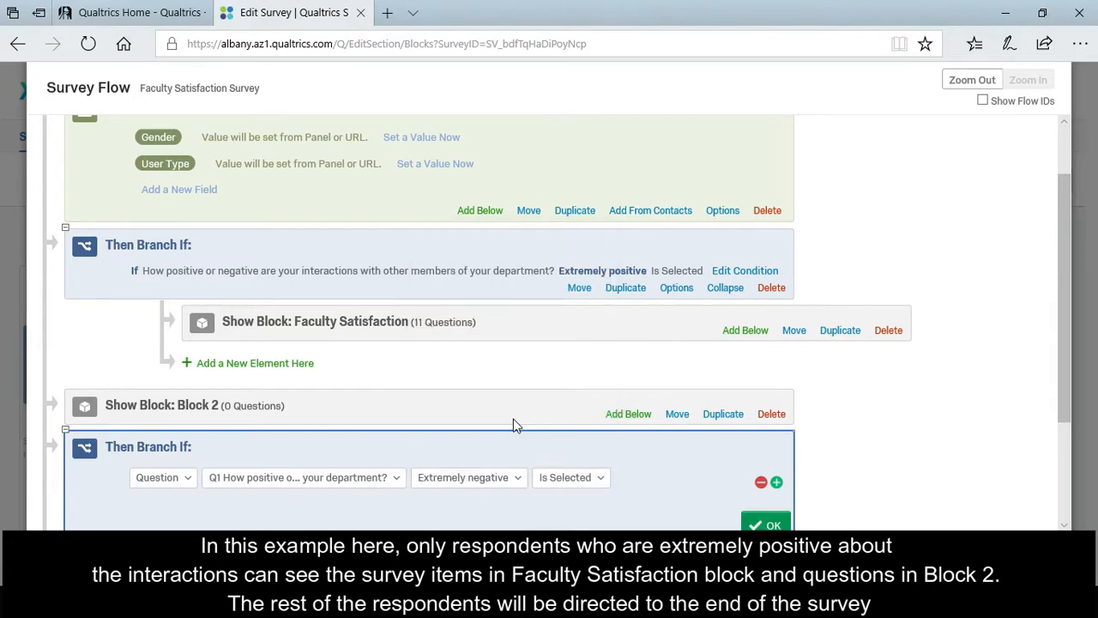
{"action": "scroll", "coordinate": [714, 488], "scroll_direction": "down", "scroll_amount": 1}
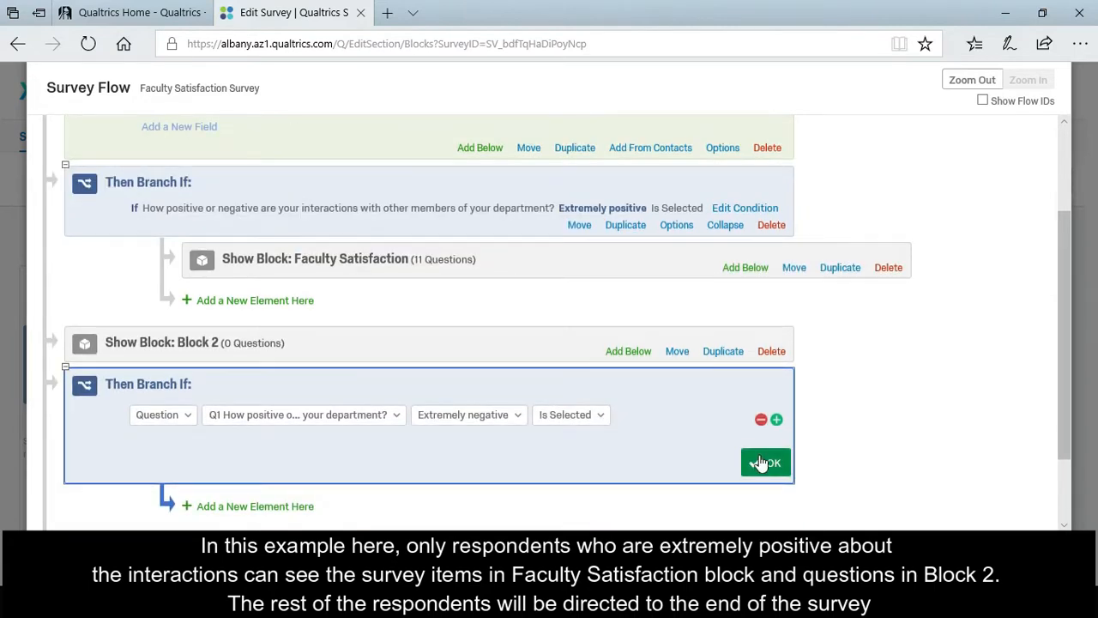
{"action": "left_click", "coordinate": [761, 463]}
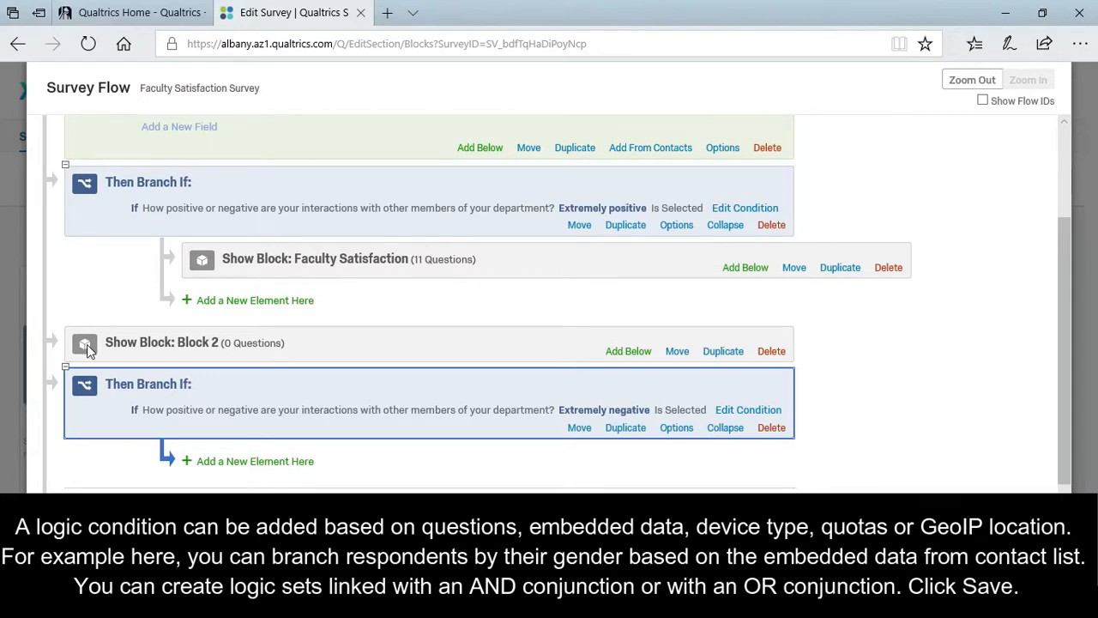
Place an End of Survey element inside the second branch.
{"action": "left_click", "coordinate": [218, 461]}
{"action": "left_click", "coordinate": [858, 487]}
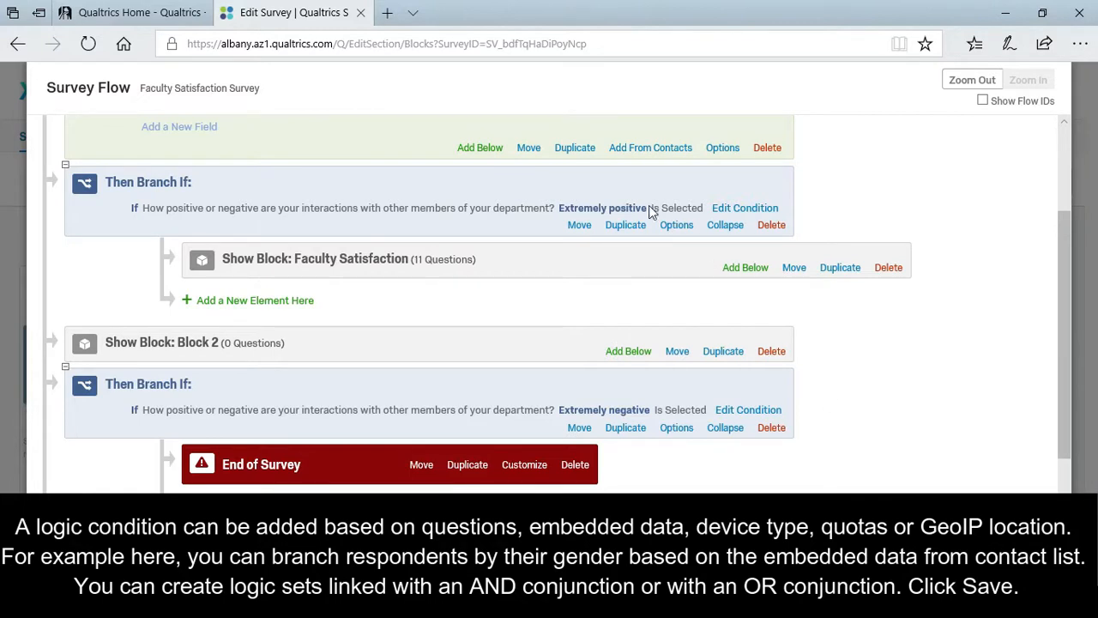
{"action": "left_click", "coordinate": [738, 209]}
Change the first branch condition to embedded data gender Is Equal to F.
{"action": "left_click", "coordinate": [186, 214]}
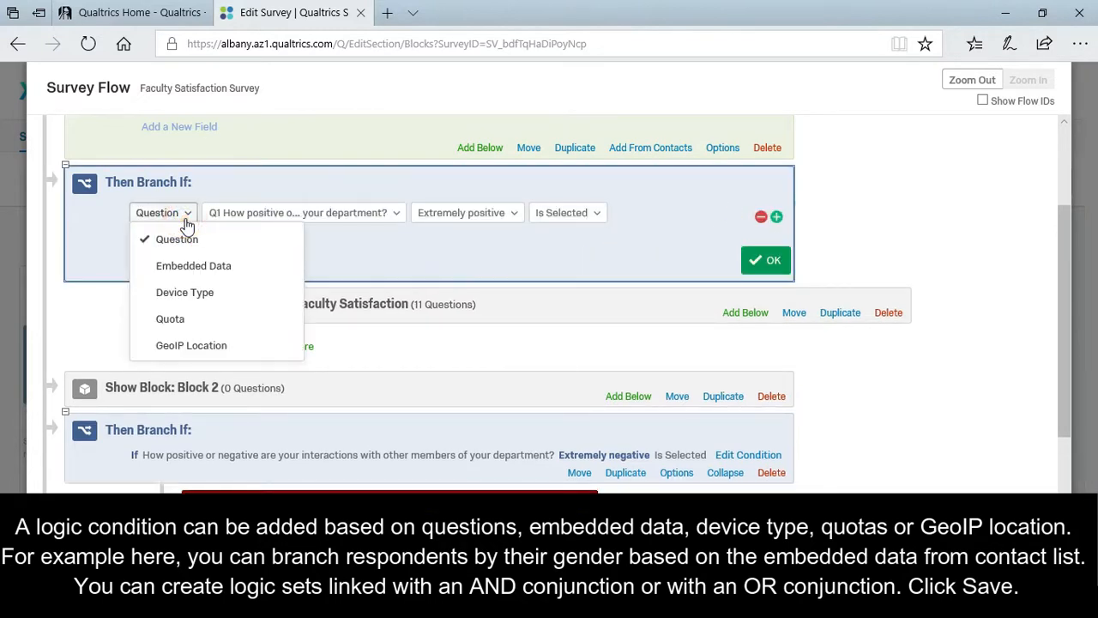
{"action": "left_click", "coordinate": [186, 265]}
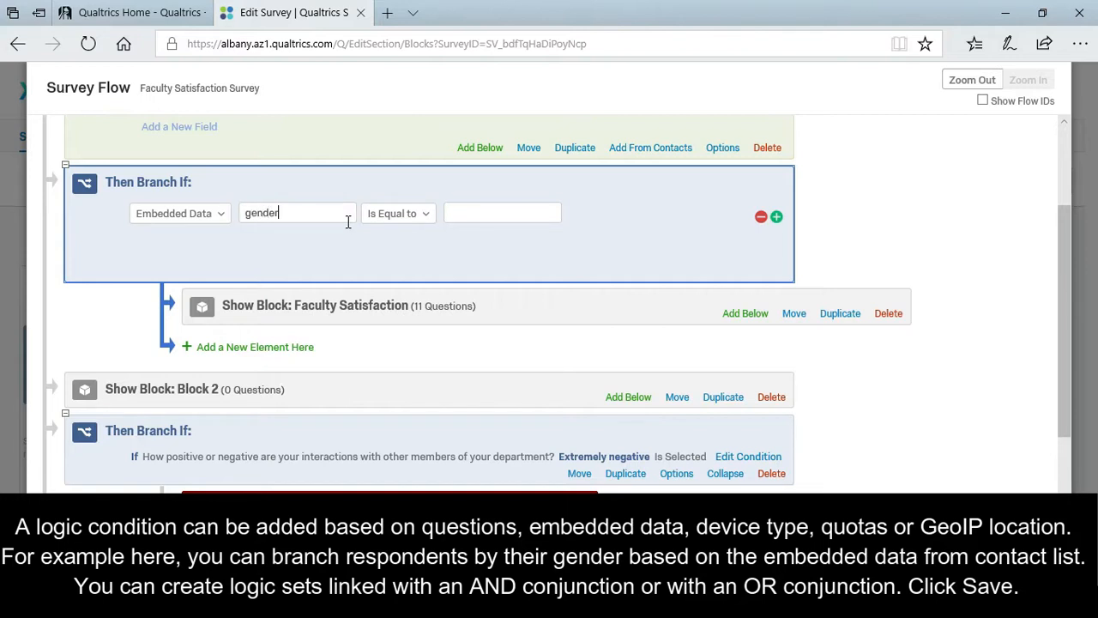
{"action": "left_click", "coordinate": [474, 213]}
{"action": "type", "text": "F"}
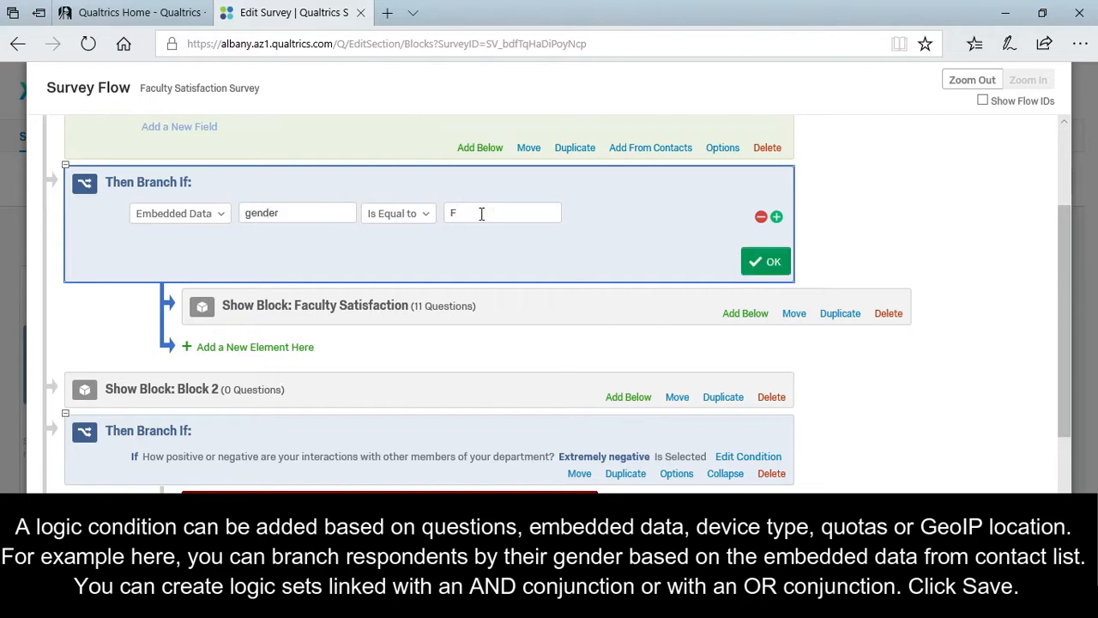
{"action": "left_click", "coordinate": [757, 260]}
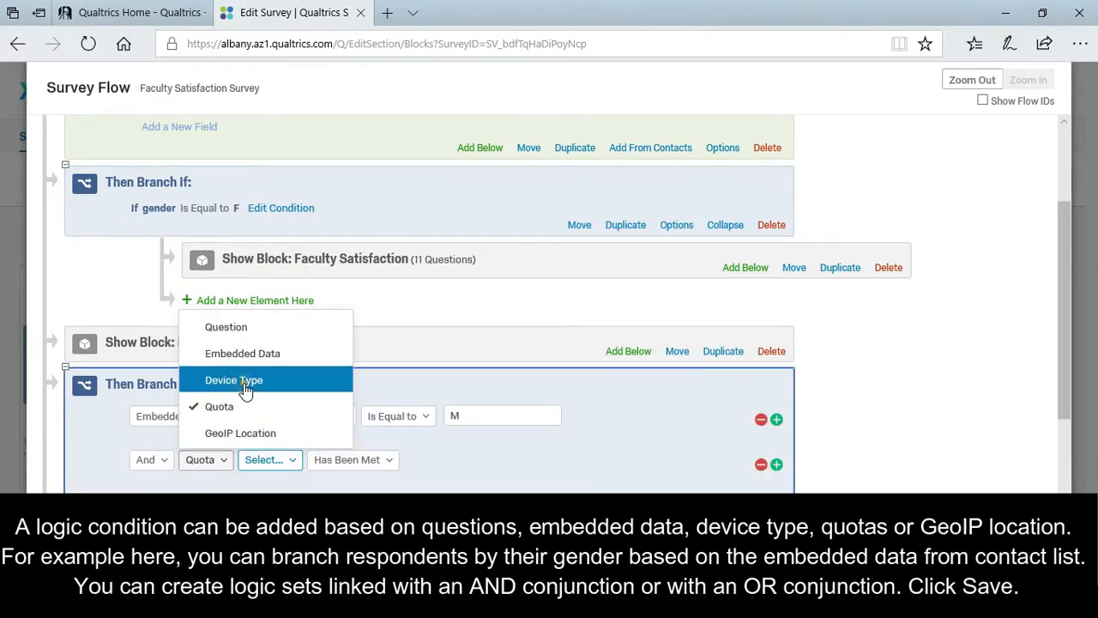
Add a Device Type Mobile condition to the Gender M branch and save the flow.
{"action": "left_click", "coordinate": [246, 380]}
{"action": "left_click", "coordinate": [352, 461]}
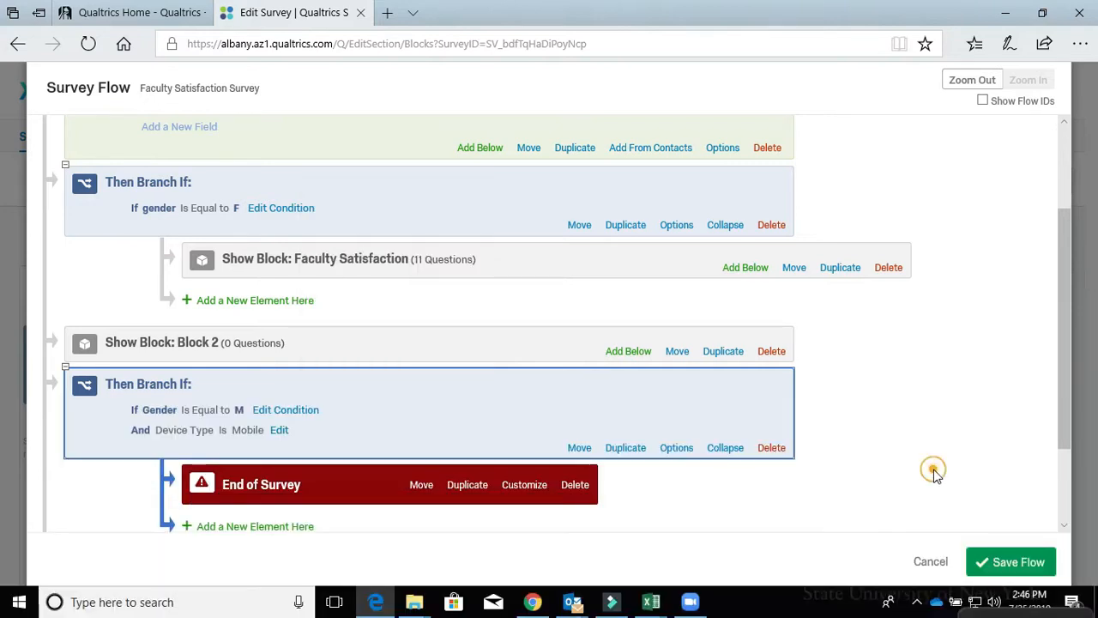
{"action": "left_click", "coordinate": [1026, 559]}
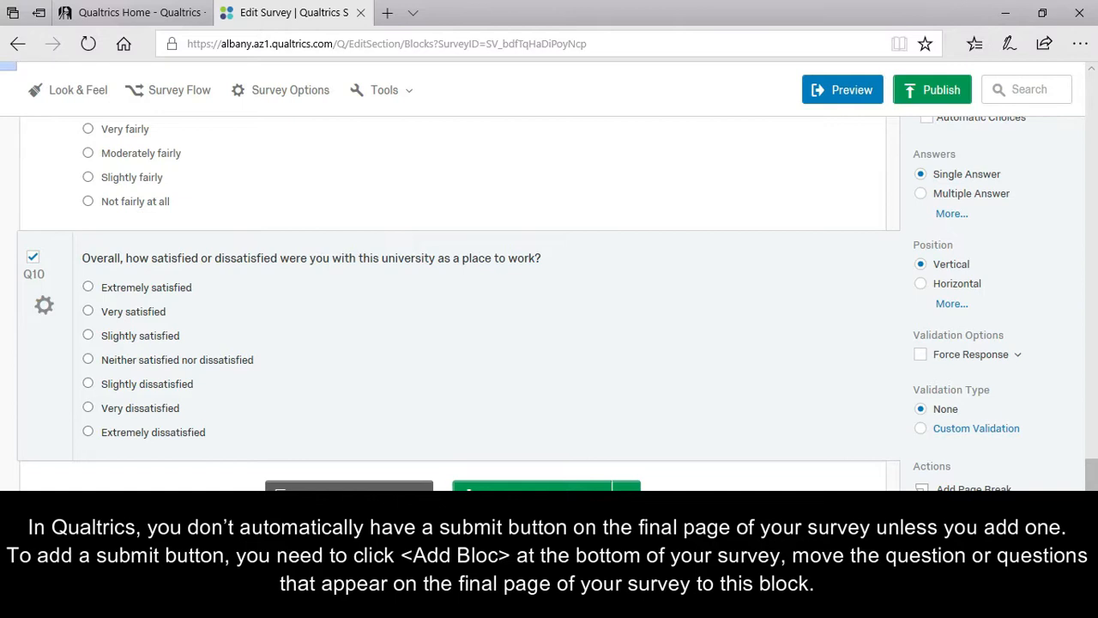
Move Q10 down into Block 2.
{"action": "scroll", "coordinate": [549, 304], "scroll_direction": "down", "scroll_amount": 1}
{"action": "scroll", "coordinate": [549, 303], "scroll_direction": "down", "scroll_amount": 3}
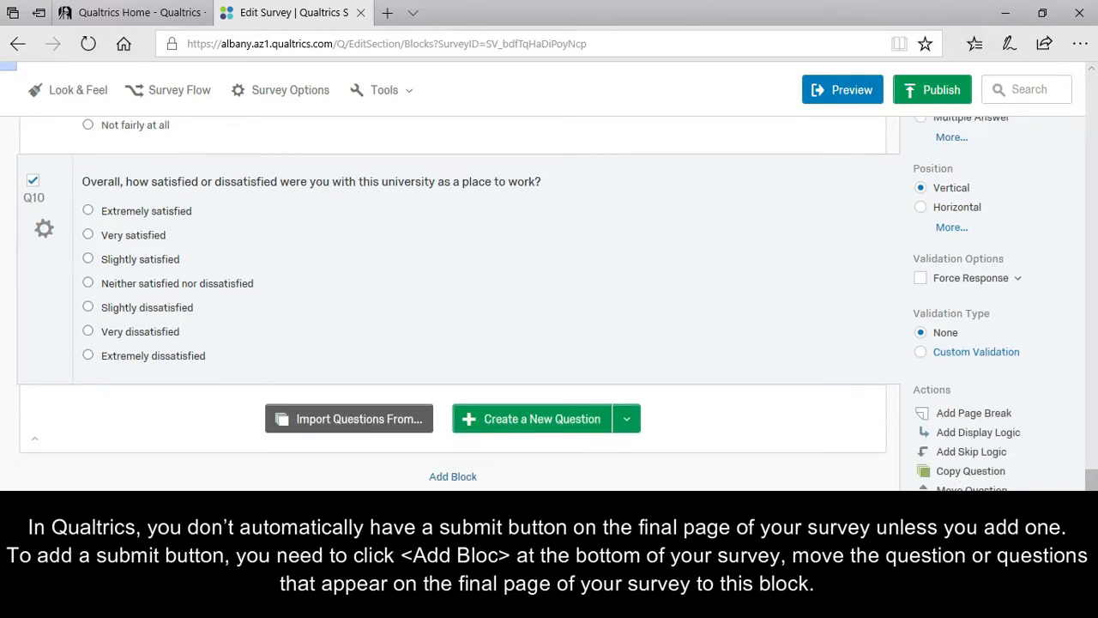
{"action": "scroll", "coordinate": [549, 304], "scroll_direction": "down", "scroll_amount": 3}
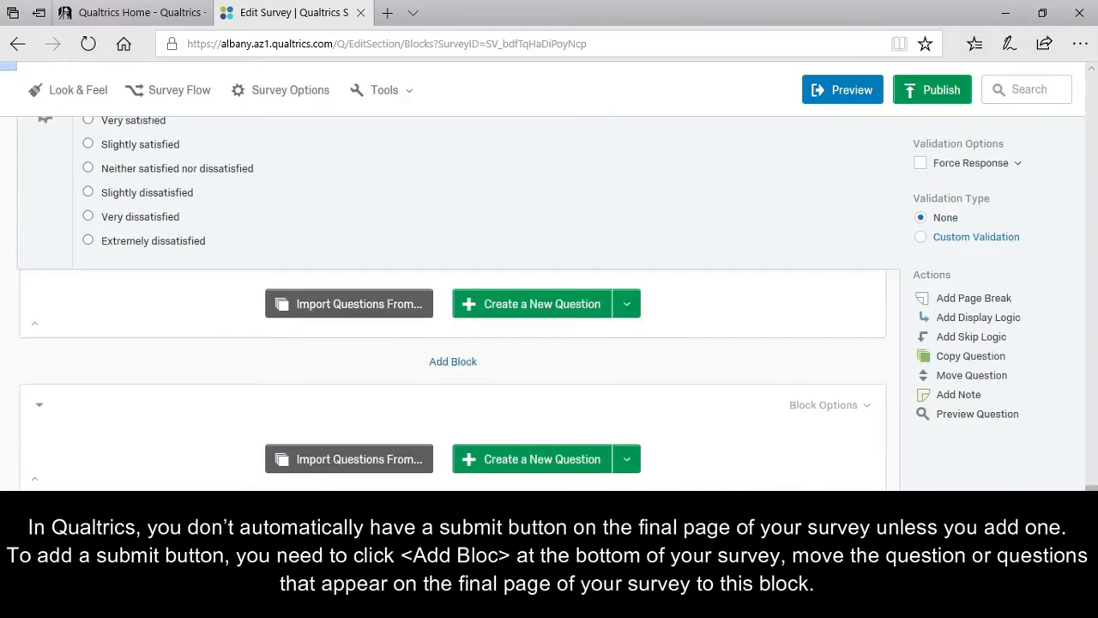
{"action": "scroll", "coordinate": [549, 304], "scroll_direction": "down", "scroll_amount": 4}
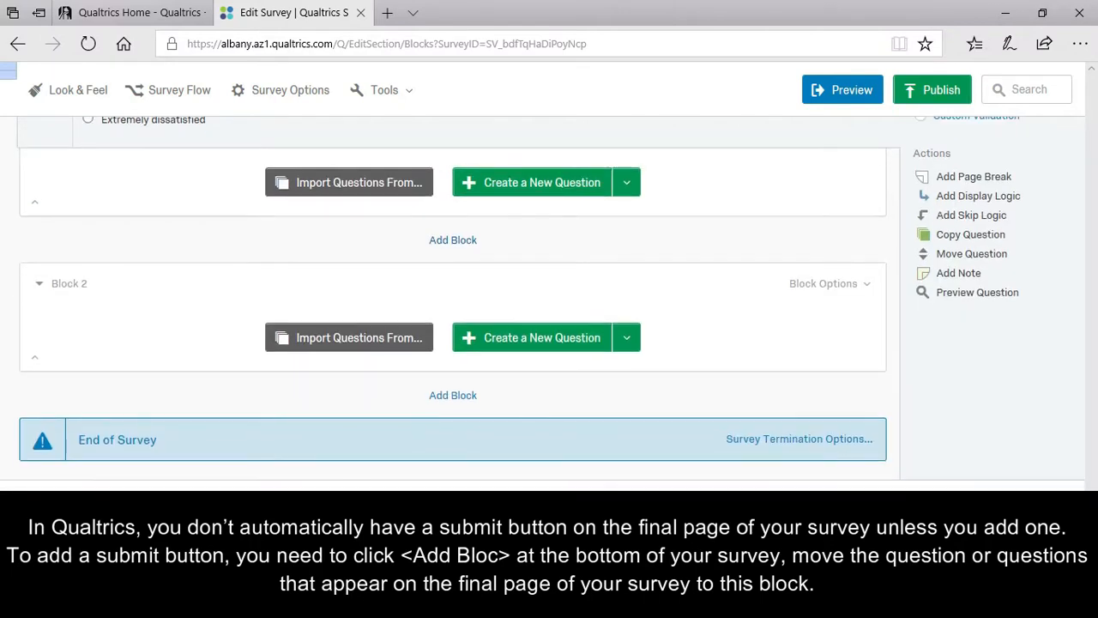
{"action": "scroll", "coordinate": [257, 309], "scroll_direction": "up", "scroll_amount": 3}
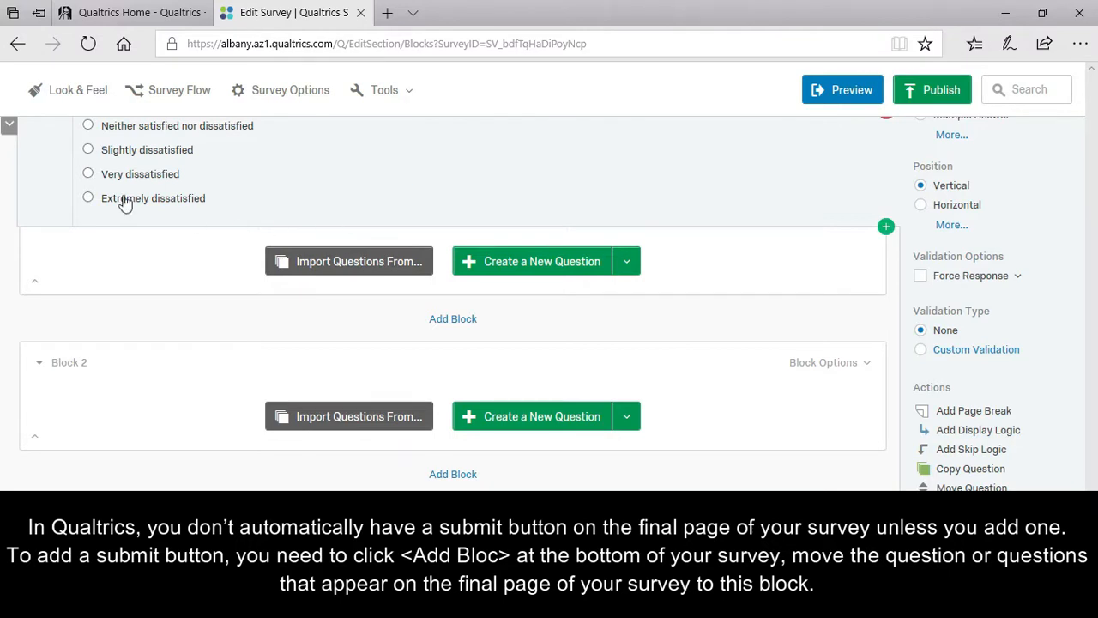
{"action": "left_click", "coordinate": [10, 126]}
{"action": "scroll", "coordinate": [622, 312], "scroll_direction": "up", "scroll_amount": 4}
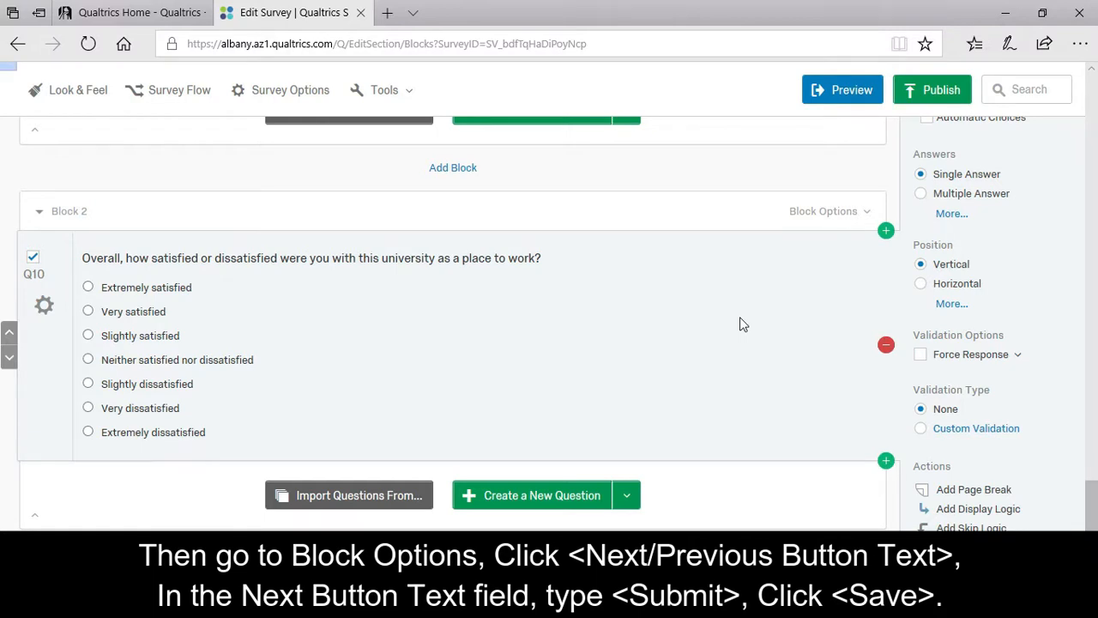
Set Block 2's Next button text to 'Submit' and save it.
{"action": "left_click", "coordinate": [871, 210]}
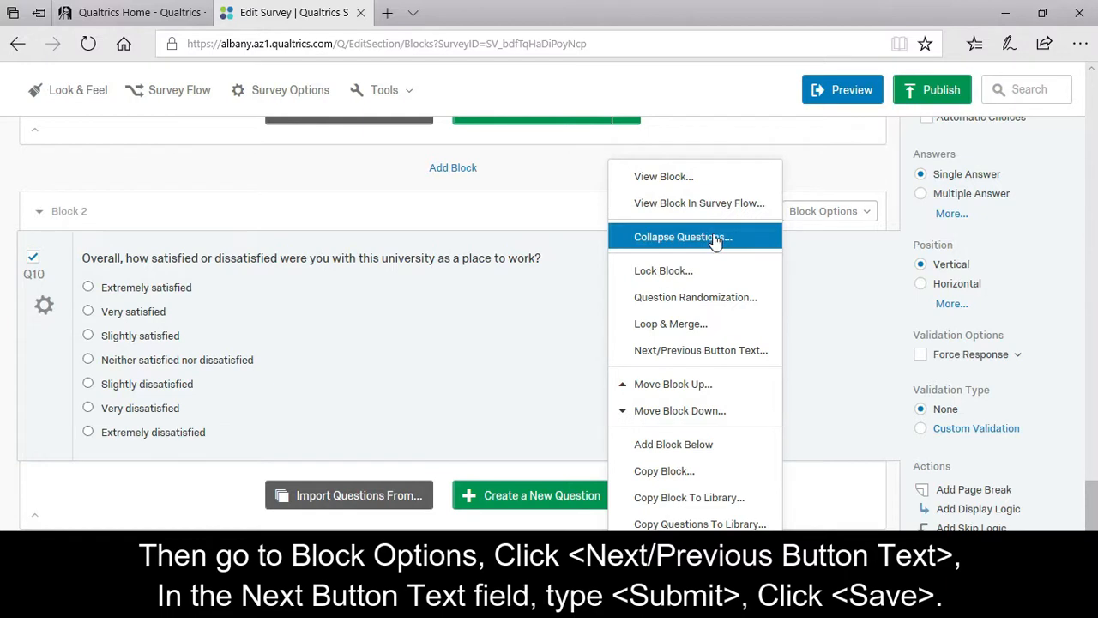
{"action": "left_click", "coordinate": [721, 357]}
{"action": "left_click", "coordinate": [558, 339]}
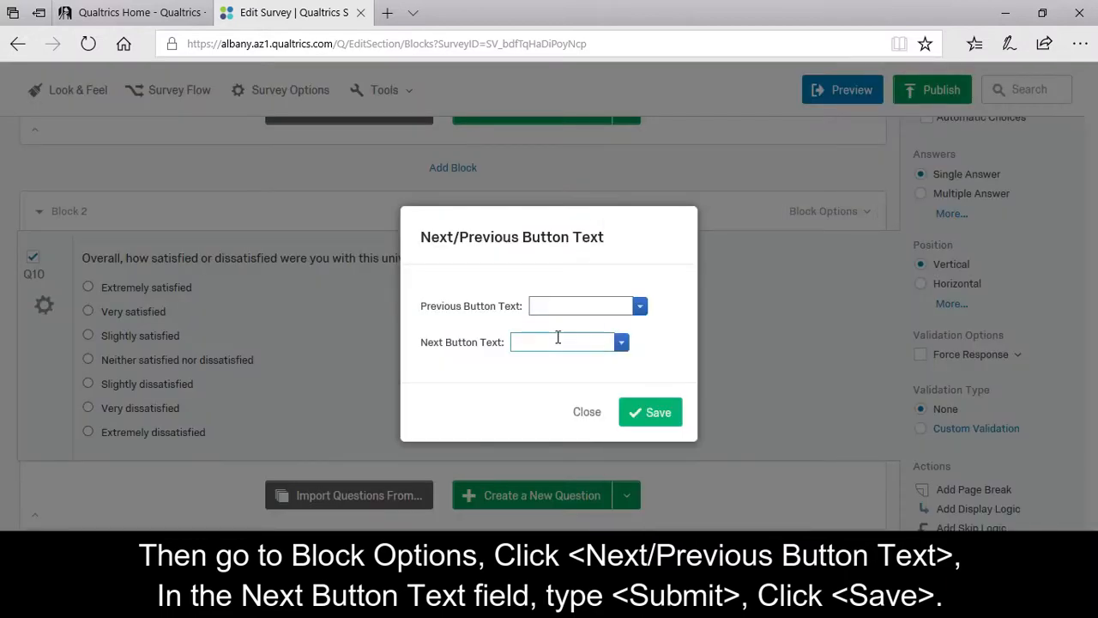
{"action": "type", "text": "Submit"}
{"action": "left_click", "coordinate": [654, 412]}
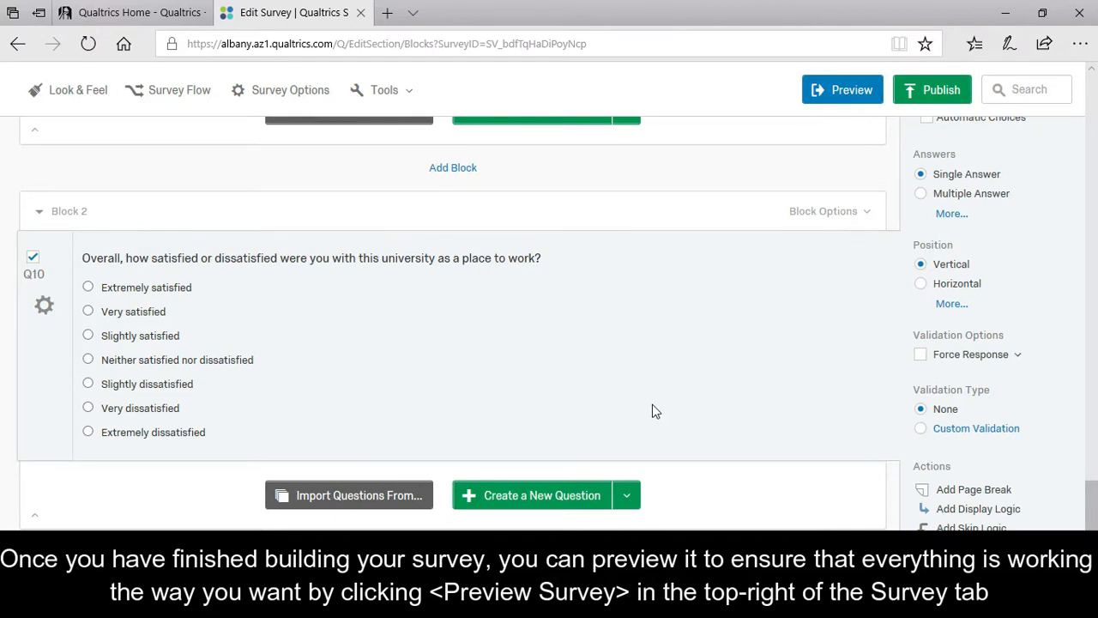
Page through the survey preview to the final question, then close it to return to Projects.
{"action": "left_click", "coordinate": [860, 97]}
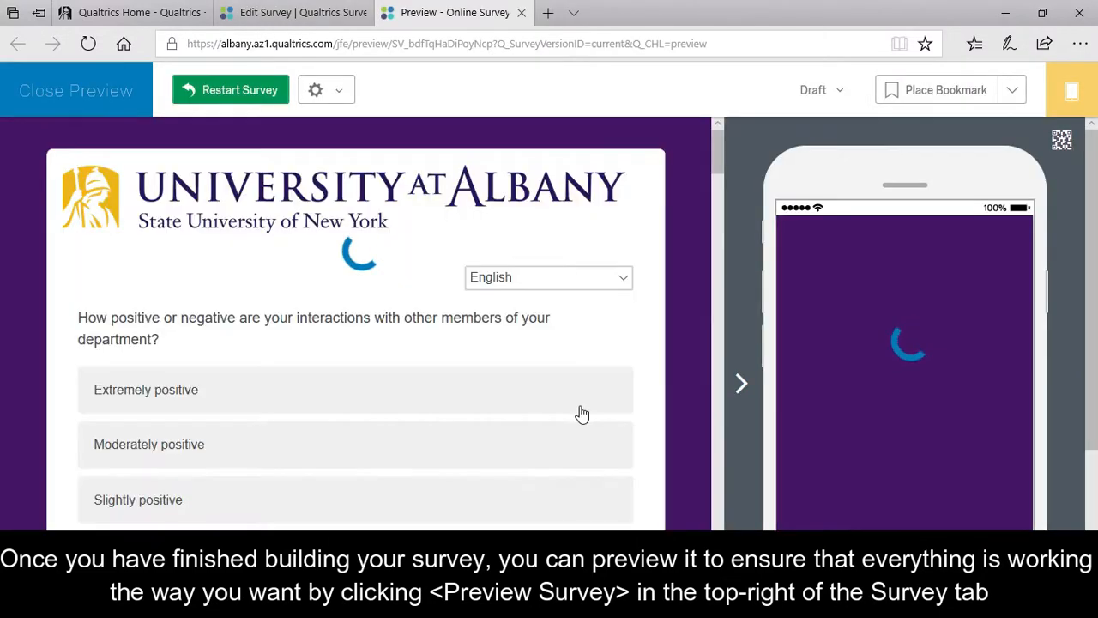
{"action": "scroll", "coordinate": [582, 403], "scroll_direction": "down", "scroll_amount": 15}
{"action": "scroll", "coordinate": [577, 378], "scroll_direction": "up", "scroll_amount": 12}
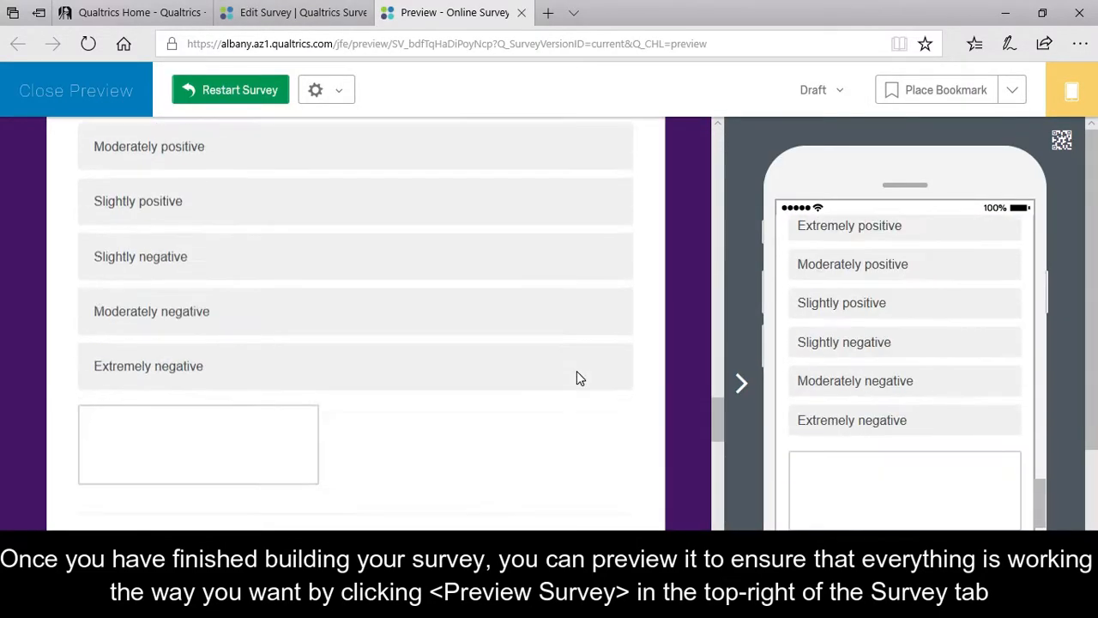
{"action": "scroll", "coordinate": [576, 374], "scroll_direction": "down", "scroll_amount": 10}
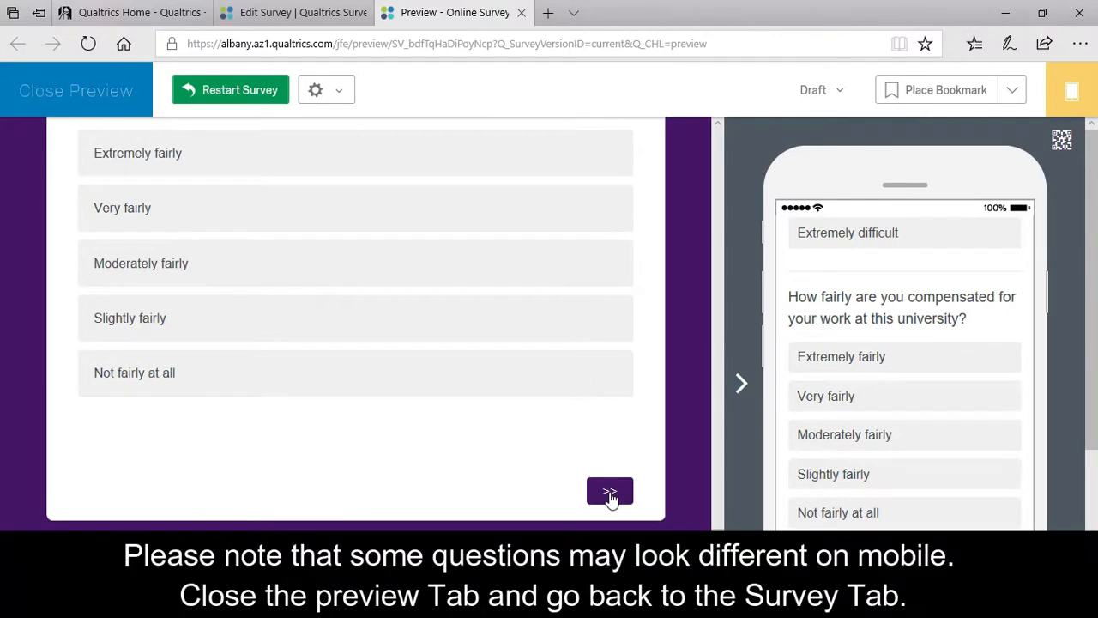
{"action": "left_click", "coordinate": [609, 493]}
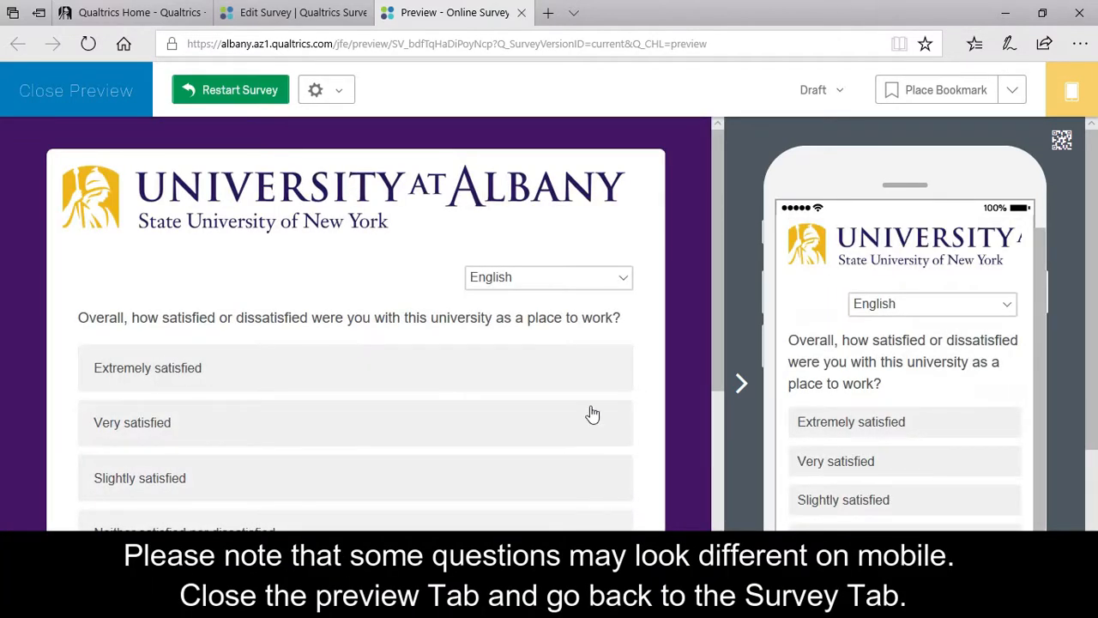
{"action": "scroll", "coordinate": [626, 315], "scroll_direction": "down", "scroll_amount": 4}
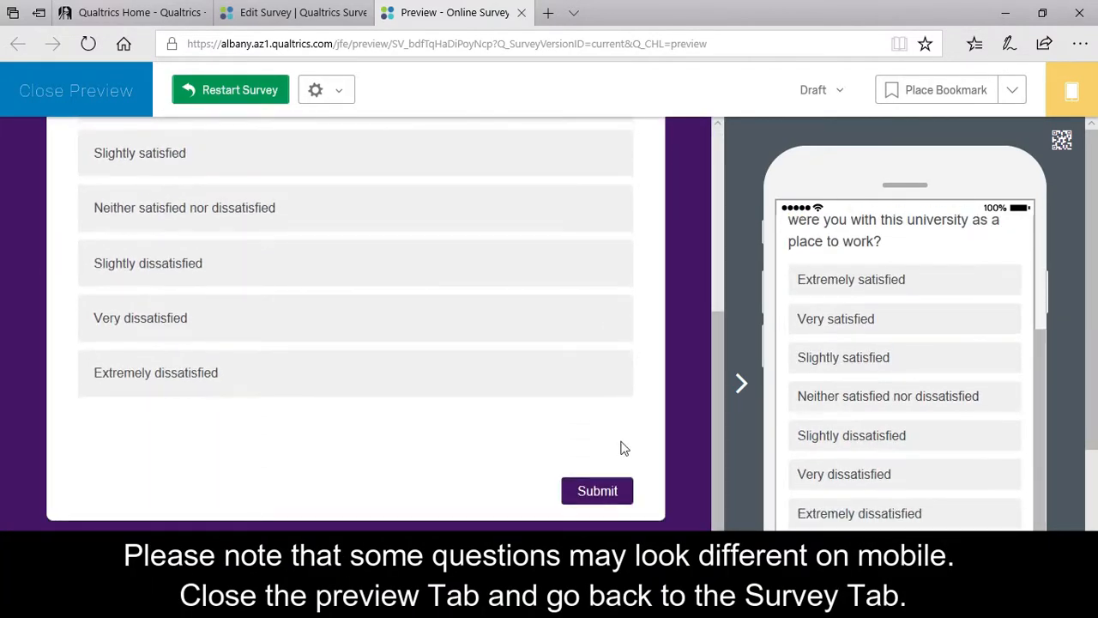
{"action": "left_click", "coordinate": [522, 14]}
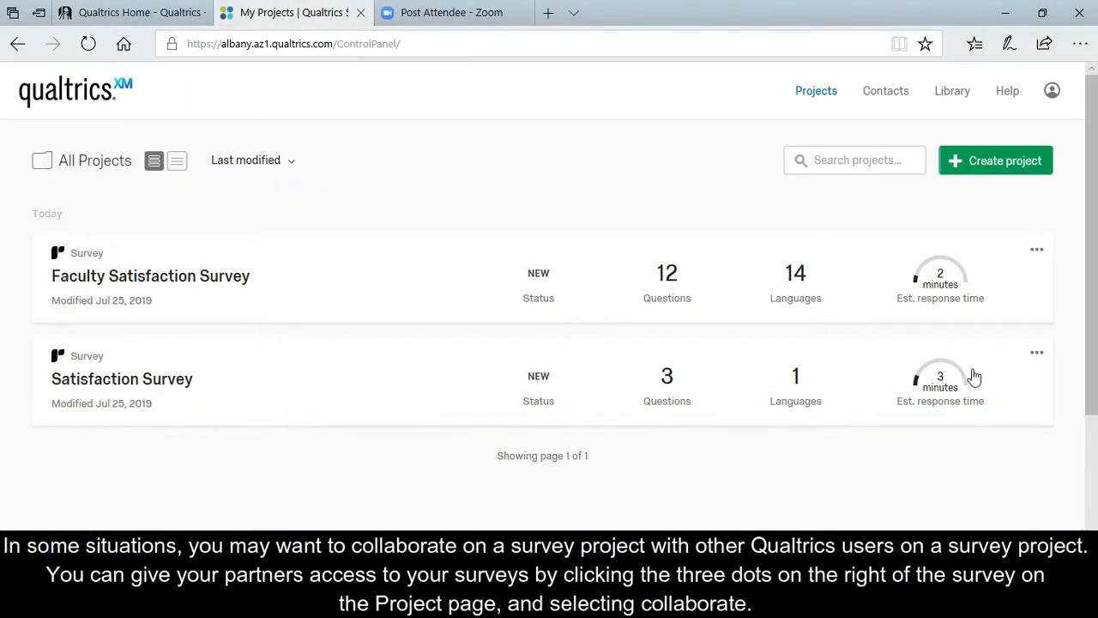
Add a colleague, found by username, as a collaborator on the Faculty Satisfaction Survey.
{"action": "left_click", "coordinate": [1036, 250]}
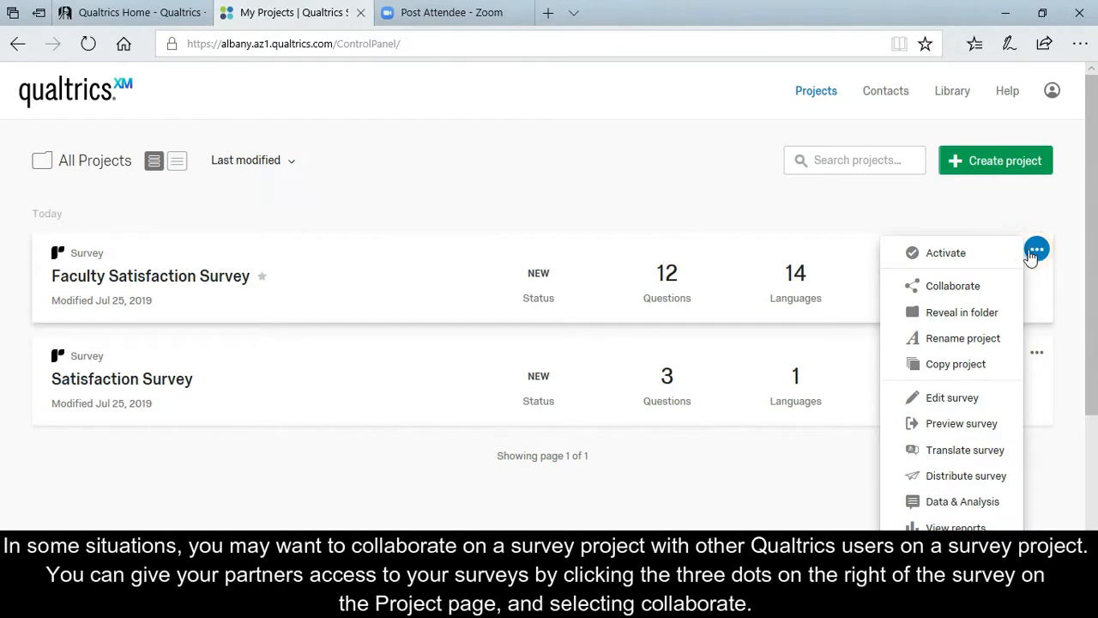
{"action": "left_click", "coordinate": [985, 288]}
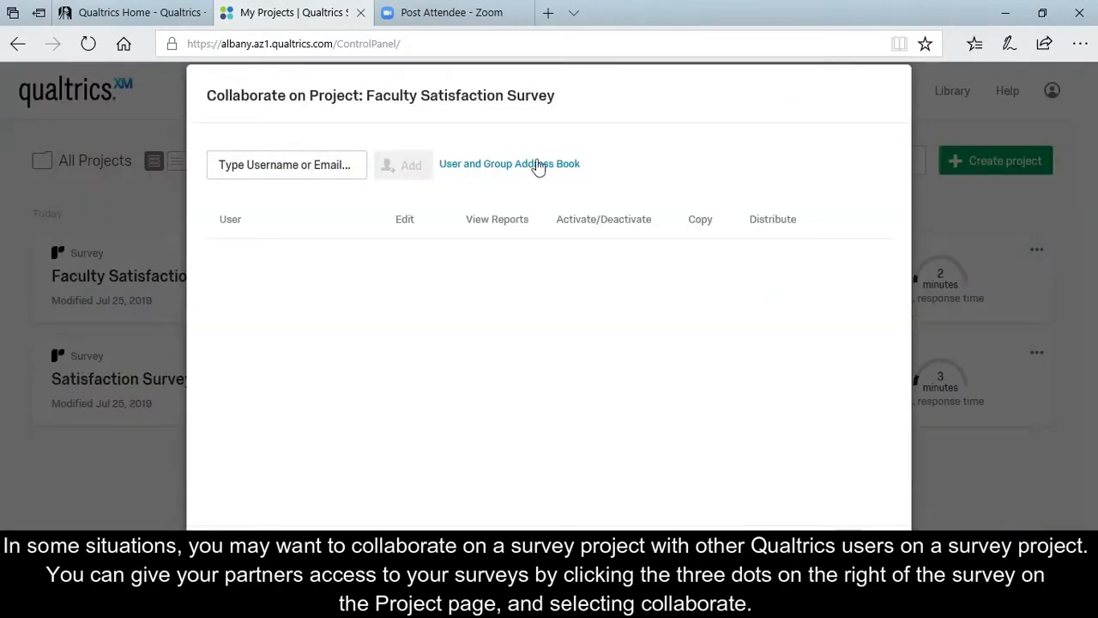
{"action": "left_click", "coordinate": [271, 179]}
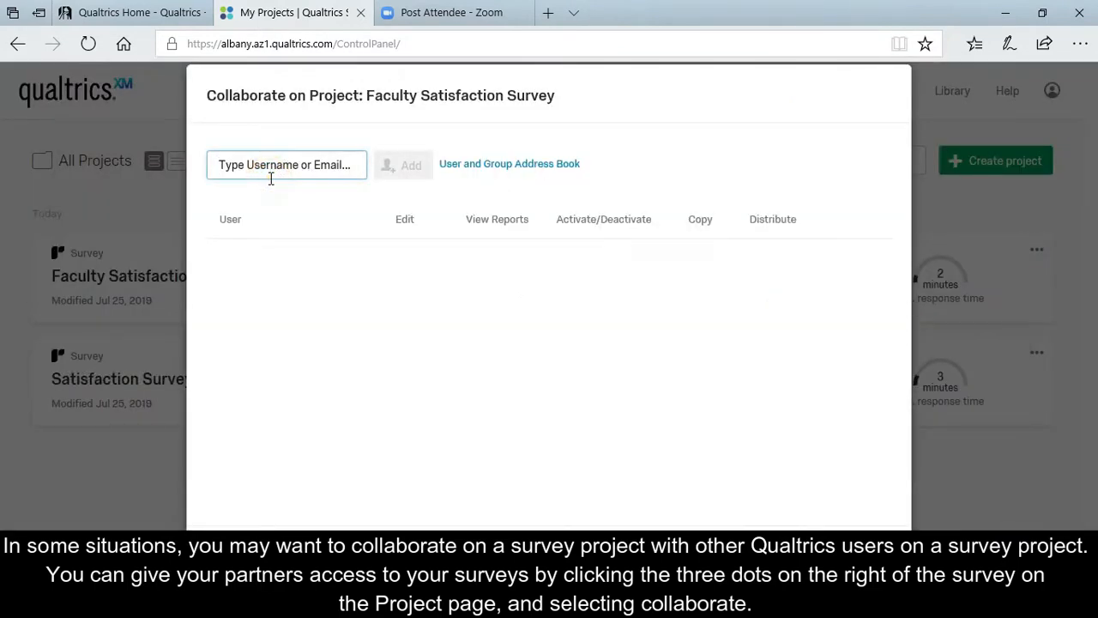
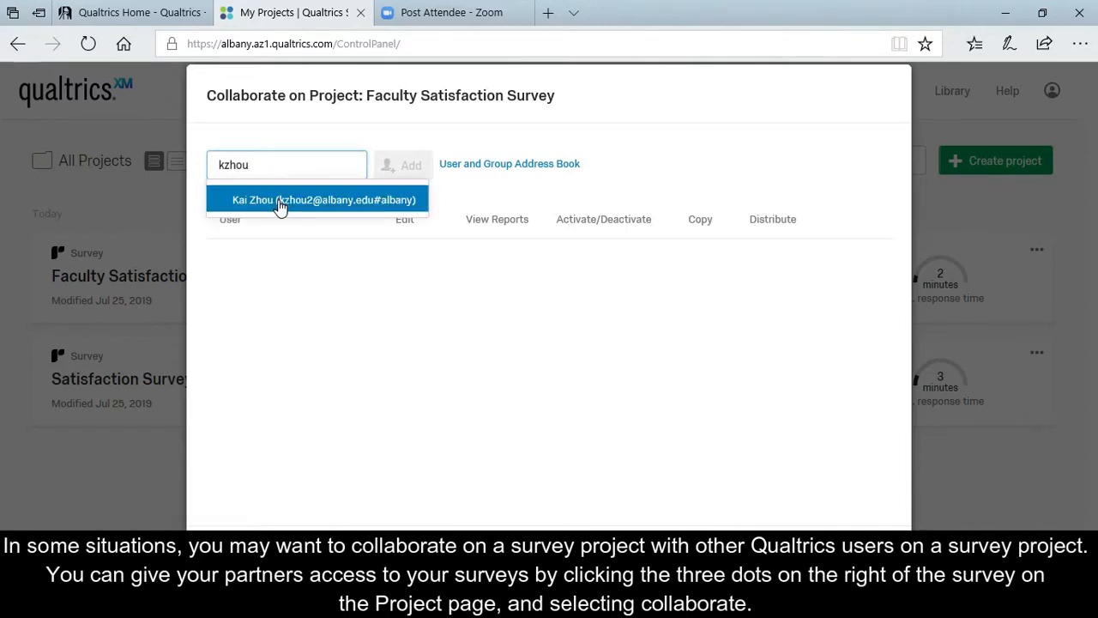
{"action": "left_click", "coordinate": [279, 200]}
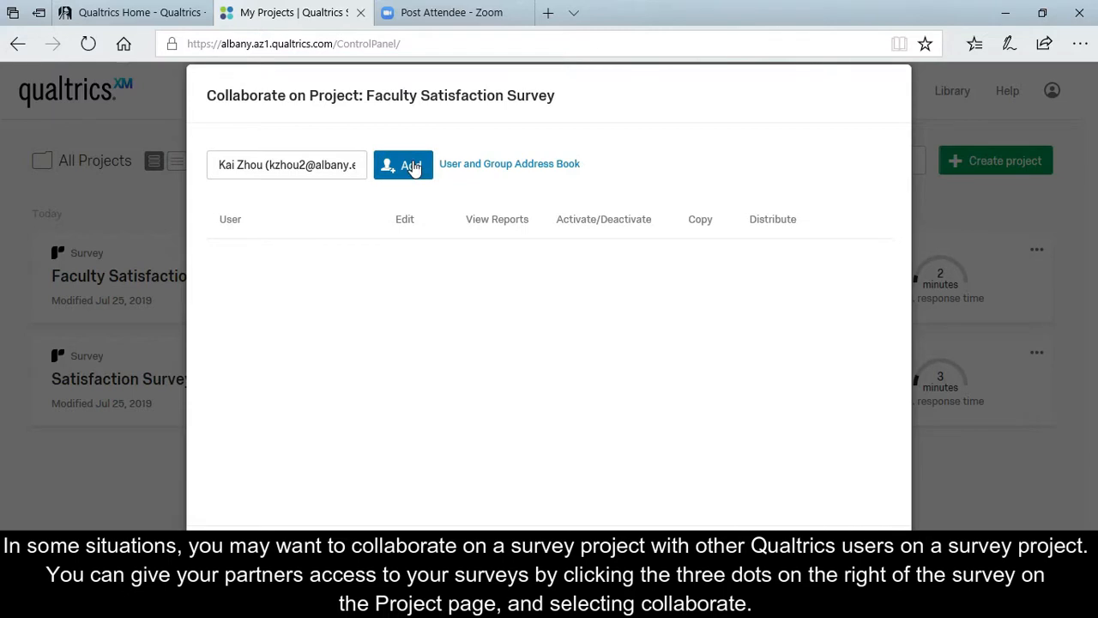
{"action": "left_click", "coordinate": [413, 166]}
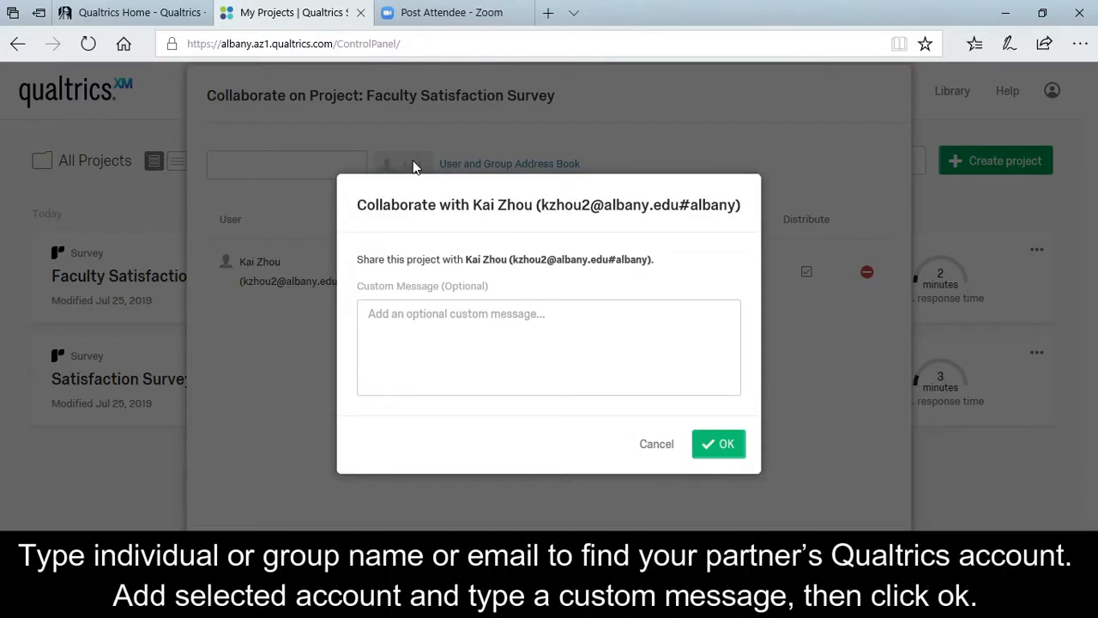
{"action": "left_click", "coordinate": [426, 330]}
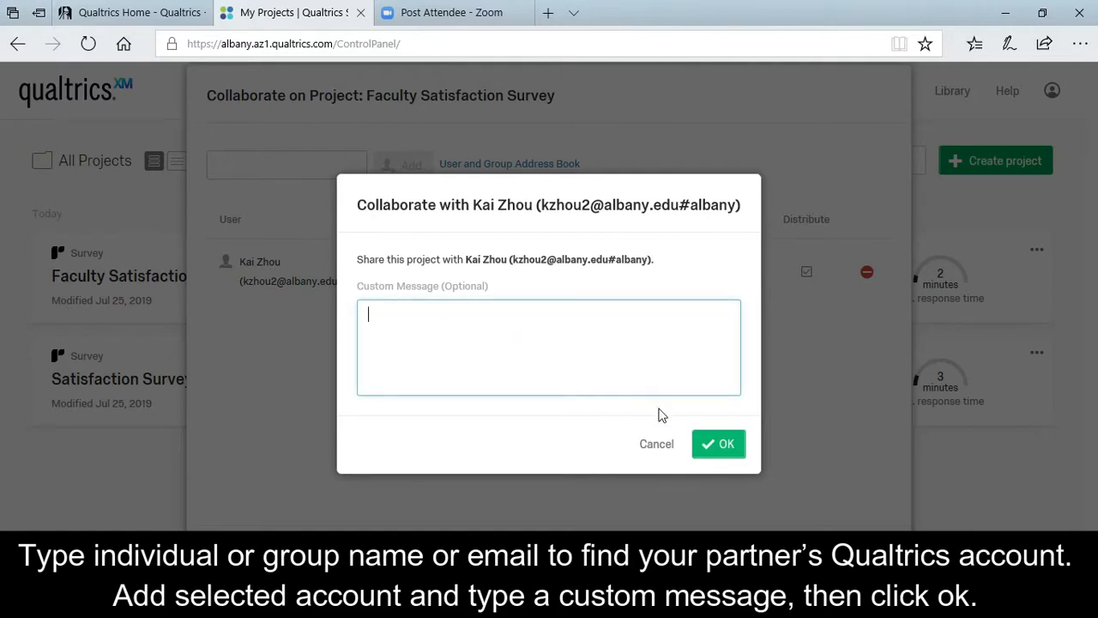
{"action": "left_click", "coordinate": [719, 442]}
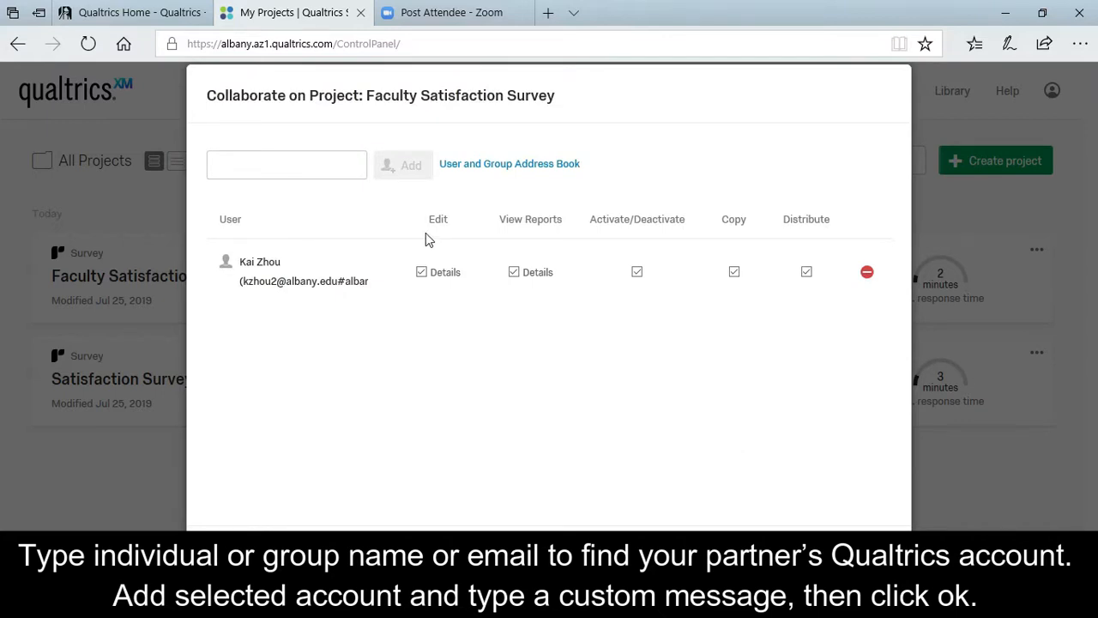
Keep the colleague's edit permission enabled on the shared project.
{"action": "left_click", "coordinate": [425, 277]}
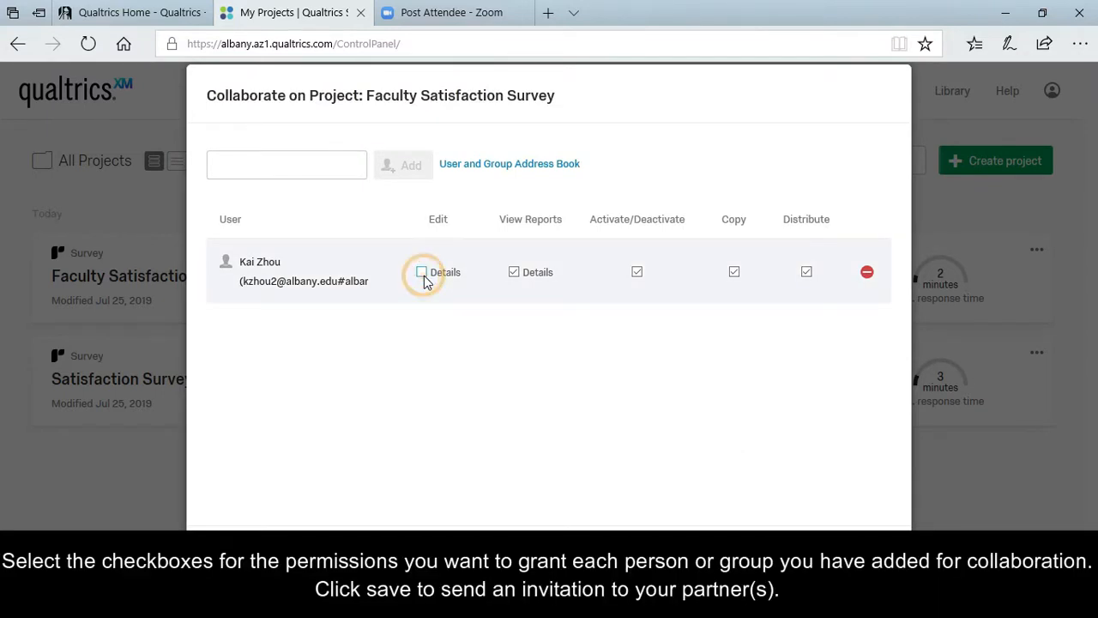
{"action": "left_click", "coordinate": [424, 276]}
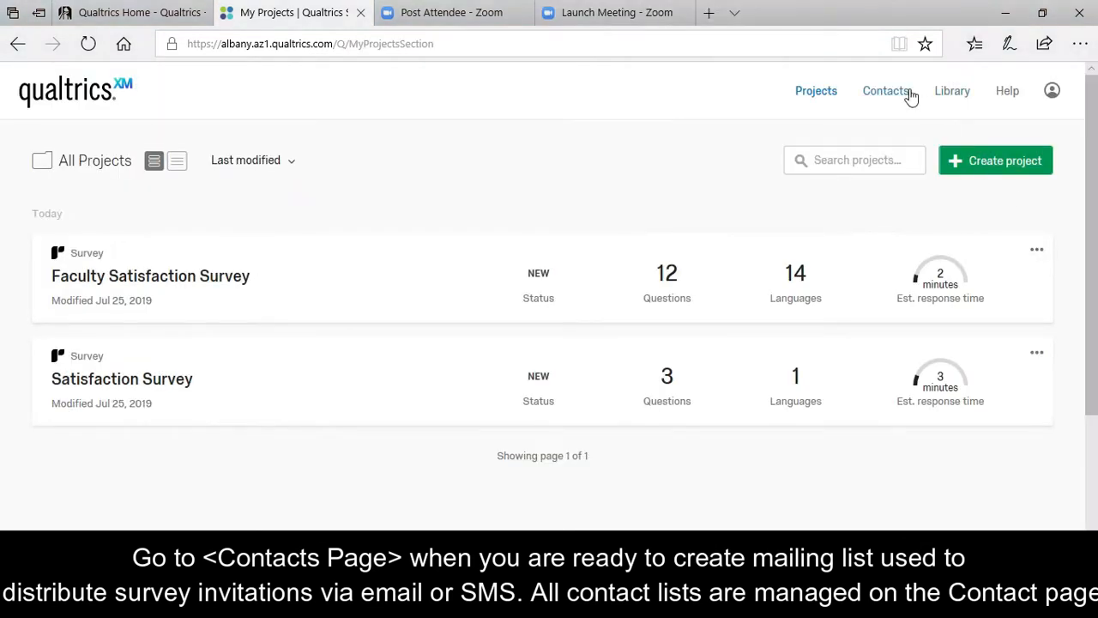
{"action": "left_click", "coordinate": [910, 93]}
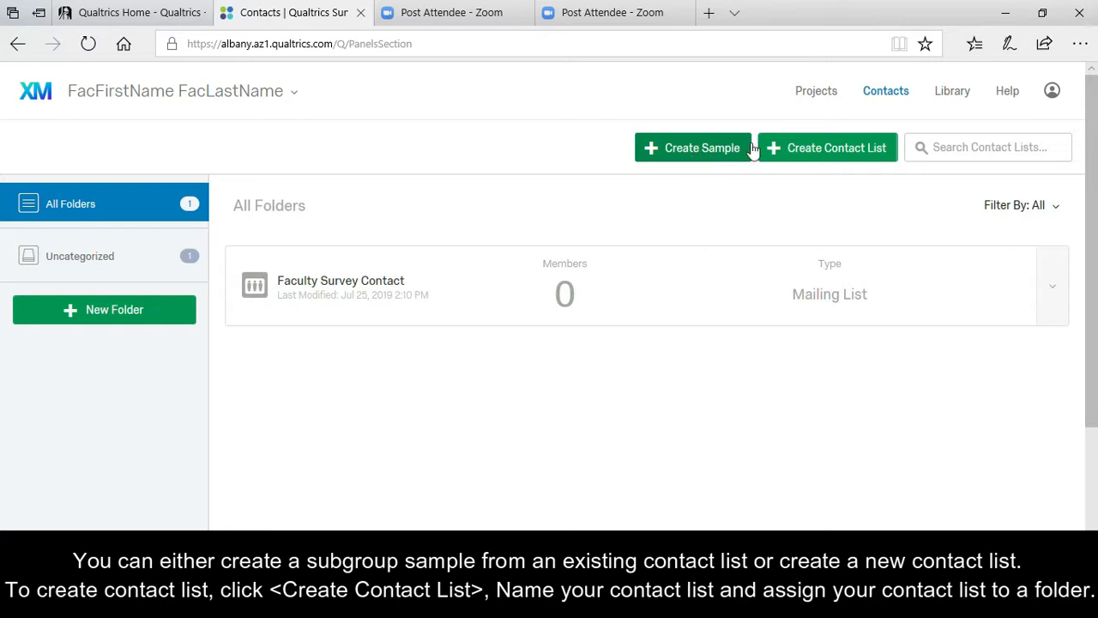
Create a contact list named 'Faculty Sample Contact' in the Uncategorized folder.
{"action": "left_click", "coordinate": [807, 152]}
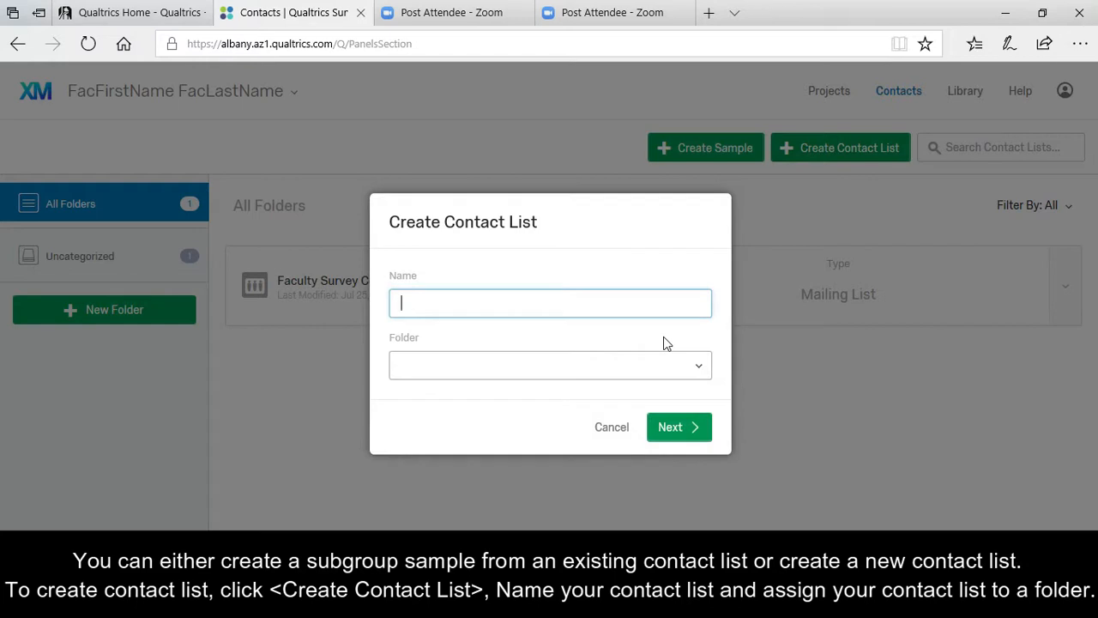
{"action": "type", "text": "Faculty Sample Contact"}
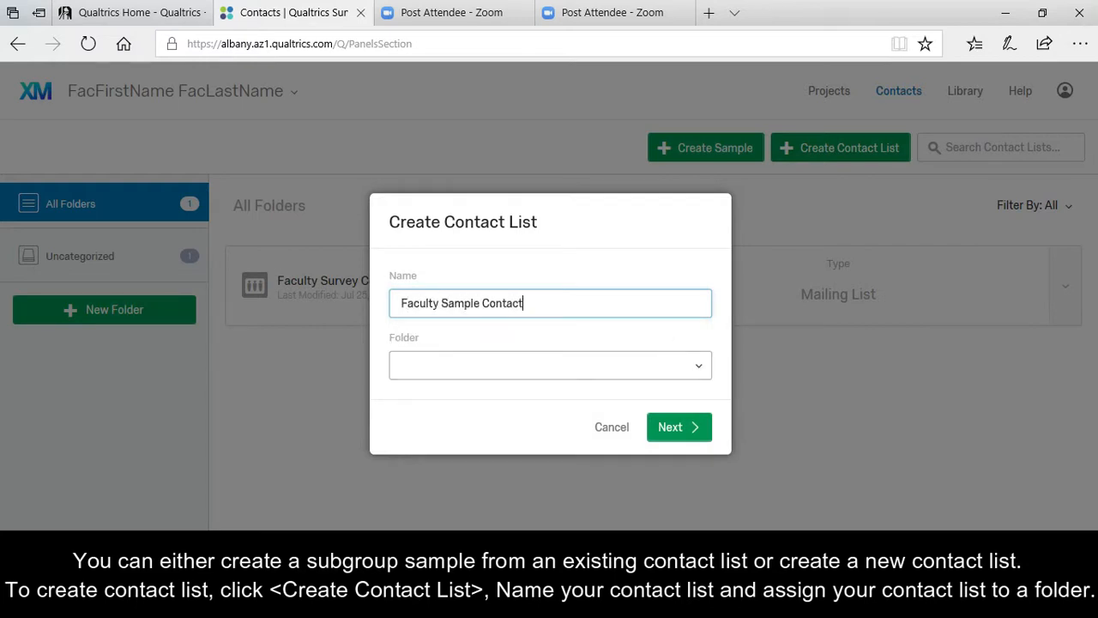
{"action": "left_click", "coordinate": [702, 367]}
{"action": "left_click", "coordinate": [474, 401]}
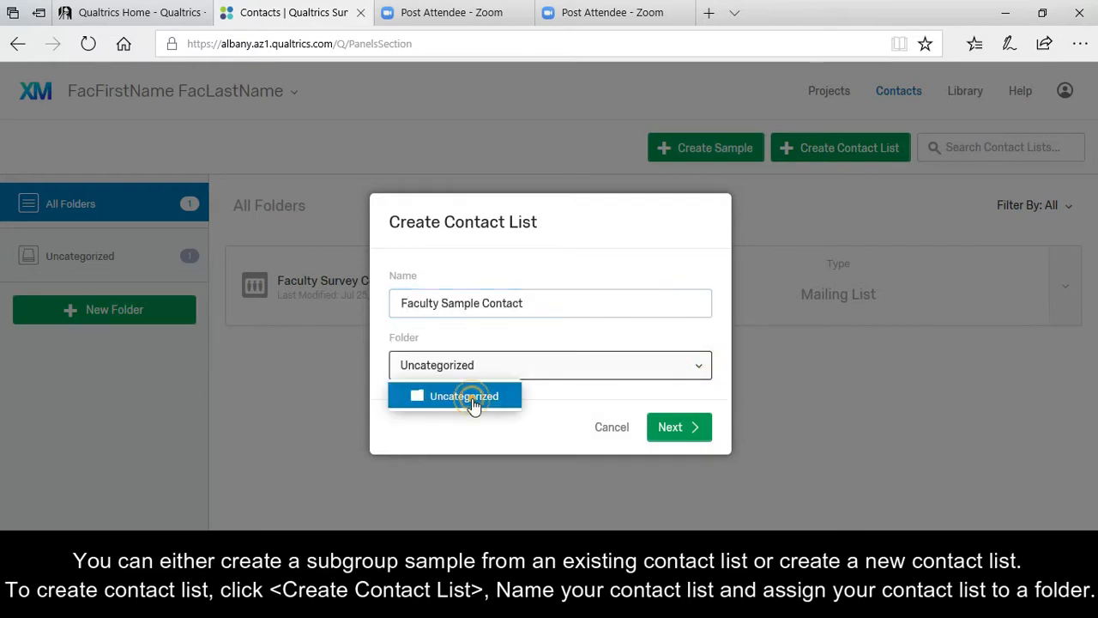
{"action": "left_click", "coordinate": [661, 426]}
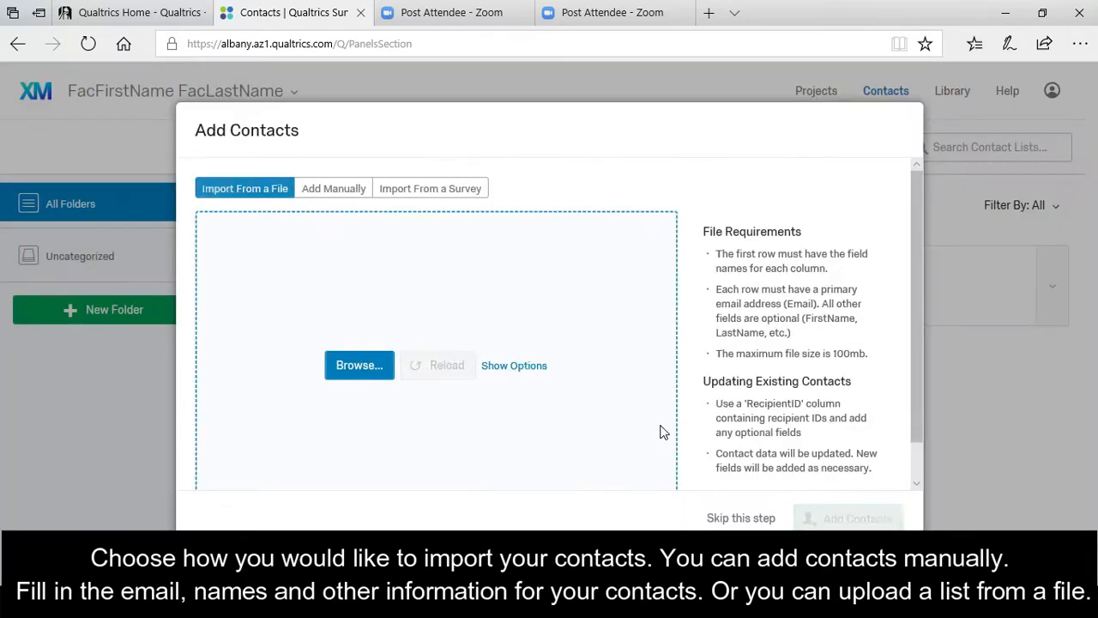
Add one contact to the list manually, then download the example mailing list document.
{"action": "left_click", "coordinate": [334, 188]}
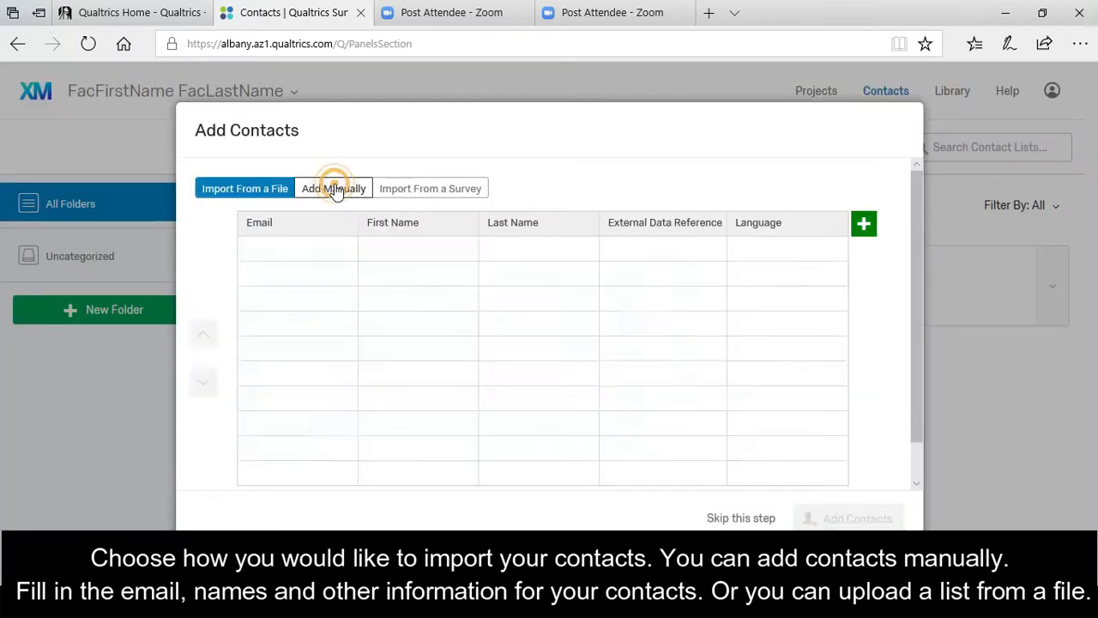
{"action": "left_click", "coordinate": [309, 252]}
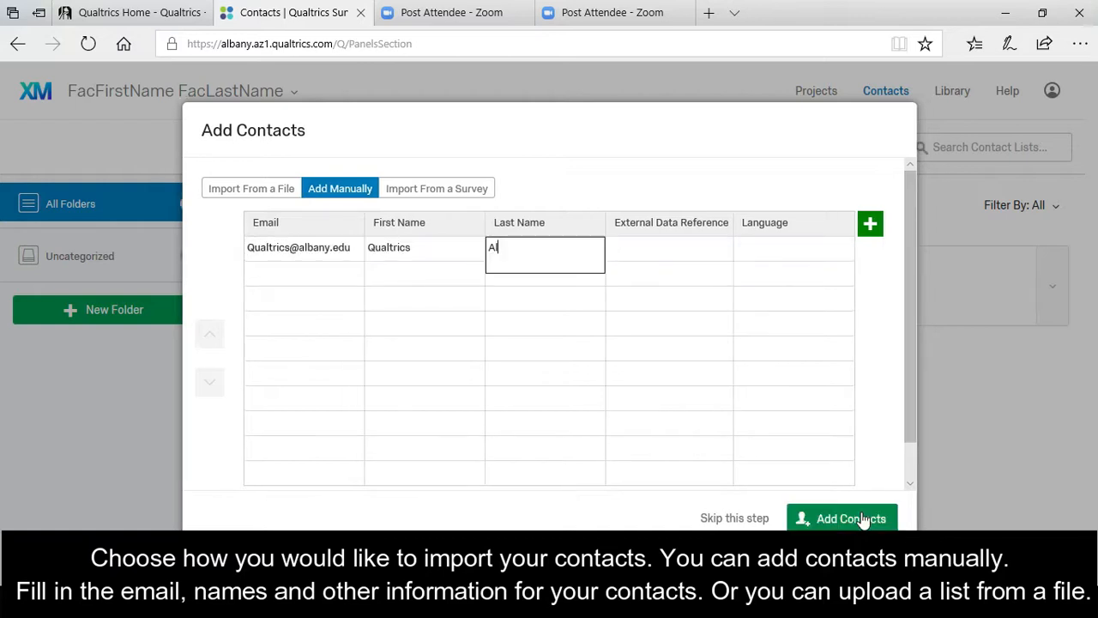
{"action": "left_click", "coordinate": [862, 519]}
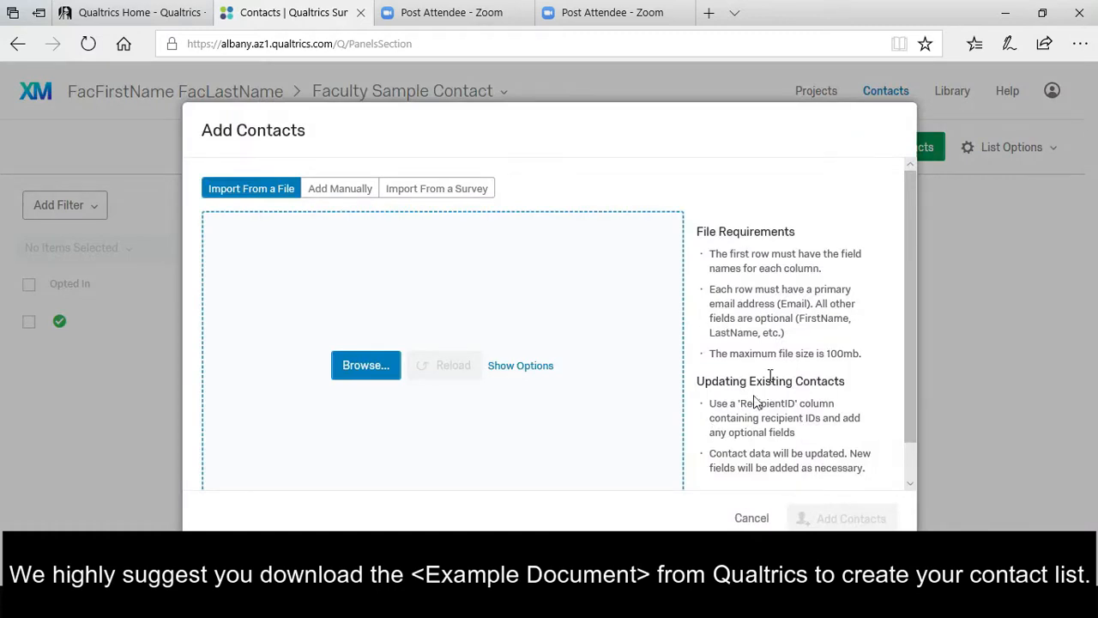
{"action": "scroll", "coordinate": [774, 375], "scroll_direction": "down", "scroll_amount": 1}
{"action": "left_click", "coordinate": [775, 461]}
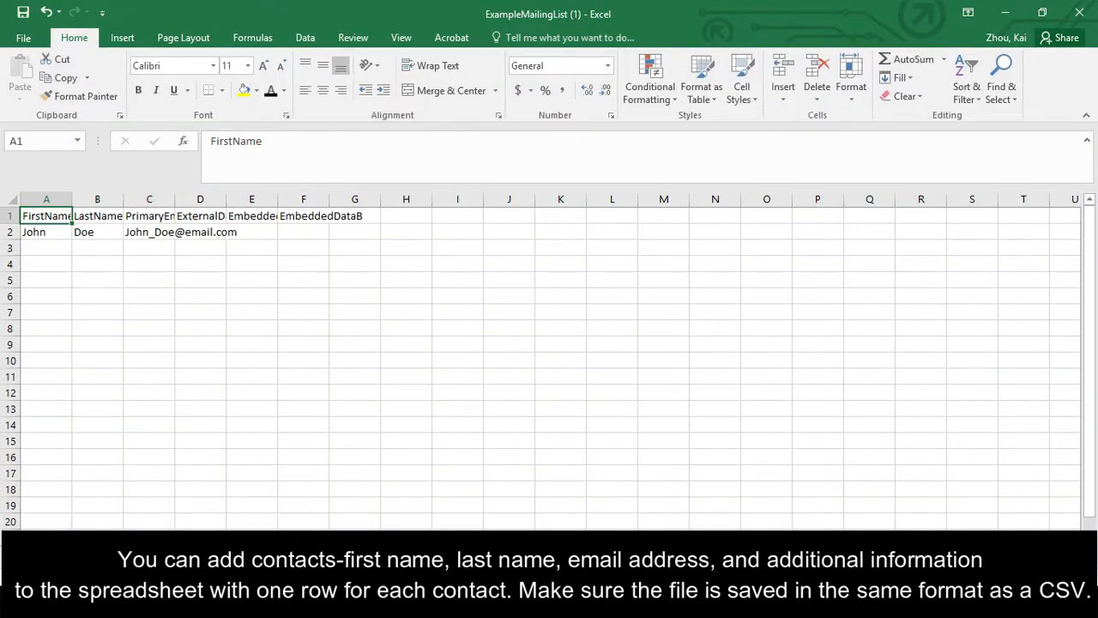
Review the ExampleMailingList headers, FirstName through Institution, and save the workbook in CSV format.
{"action": "left_click", "coordinate": [652, 603]}
{"action": "left_click", "coordinate": [566, 541]}
{"action": "left_click", "coordinate": [393, 348]}
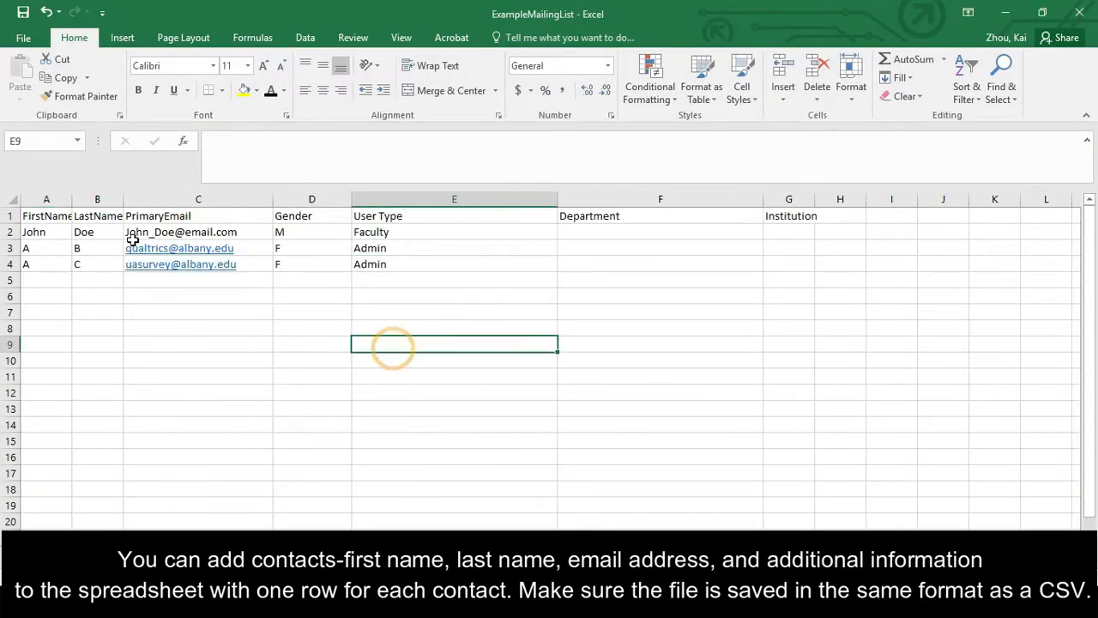
{"action": "left_click", "coordinate": [54, 219]}
{"action": "left_click", "coordinate": [94, 217]}
{"action": "left_click", "coordinate": [179, 219]}
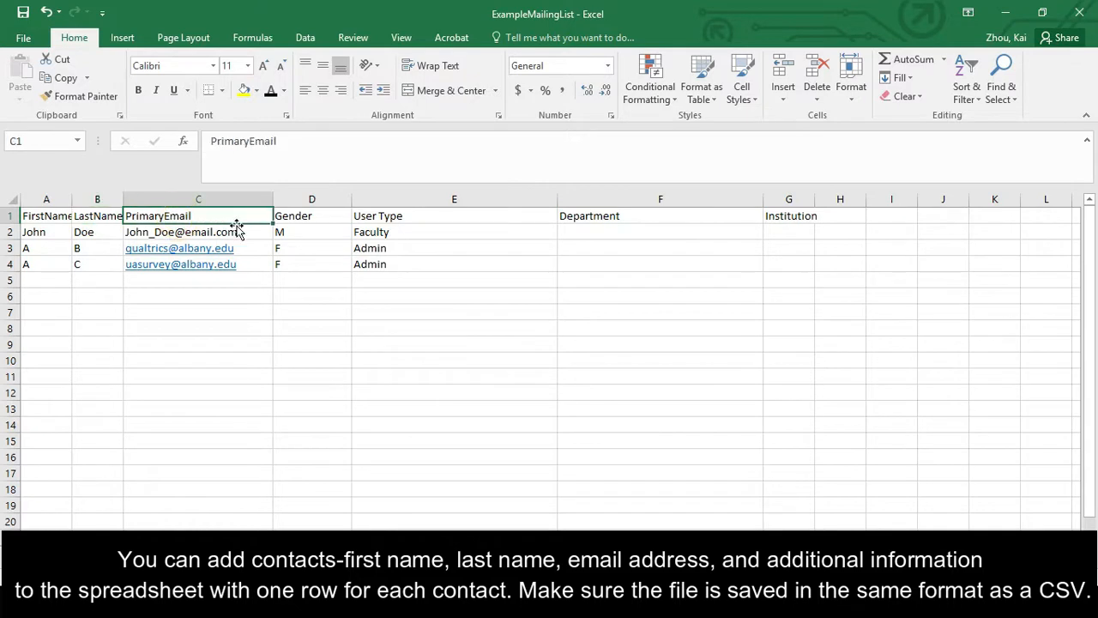
{"action": "left_click_drag", "start_coordinate": [328, 212], "coordinate": [783, 220]}
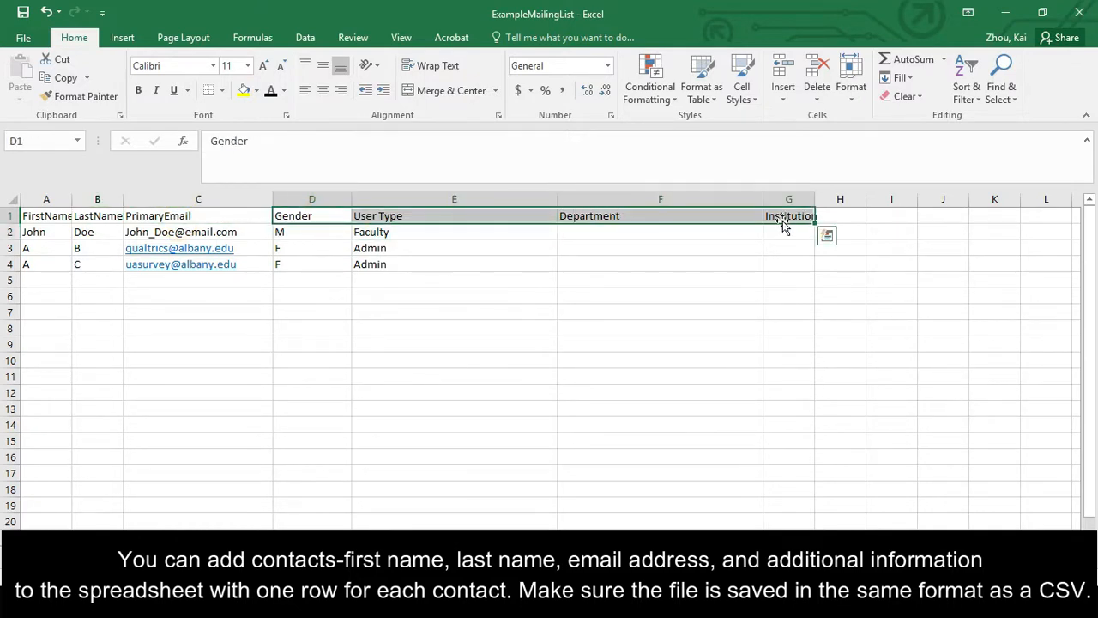
{"action": "left_click", "coordinate": [480, 360]}
{"action": "key", "text": "ctrl+s"}
{"action": "left_click", "coordinate": [489, 350]}
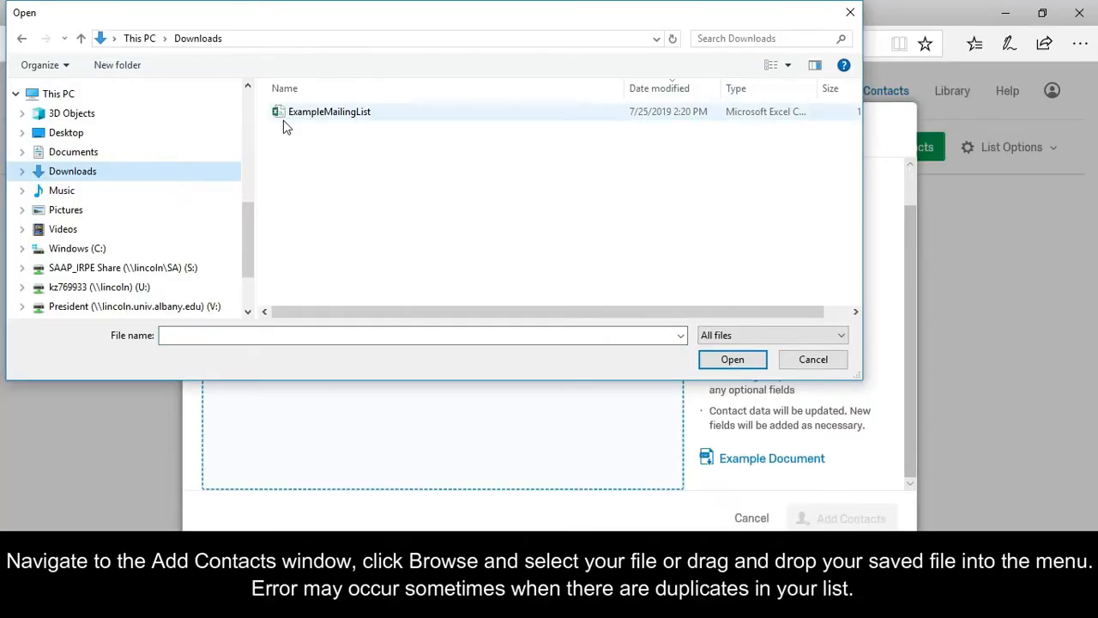
Import the contacts from the ExampleMailingList CSV into the Faculty Sample Contact list.
{"action": "left_click", "coordinate": [287, 116]}
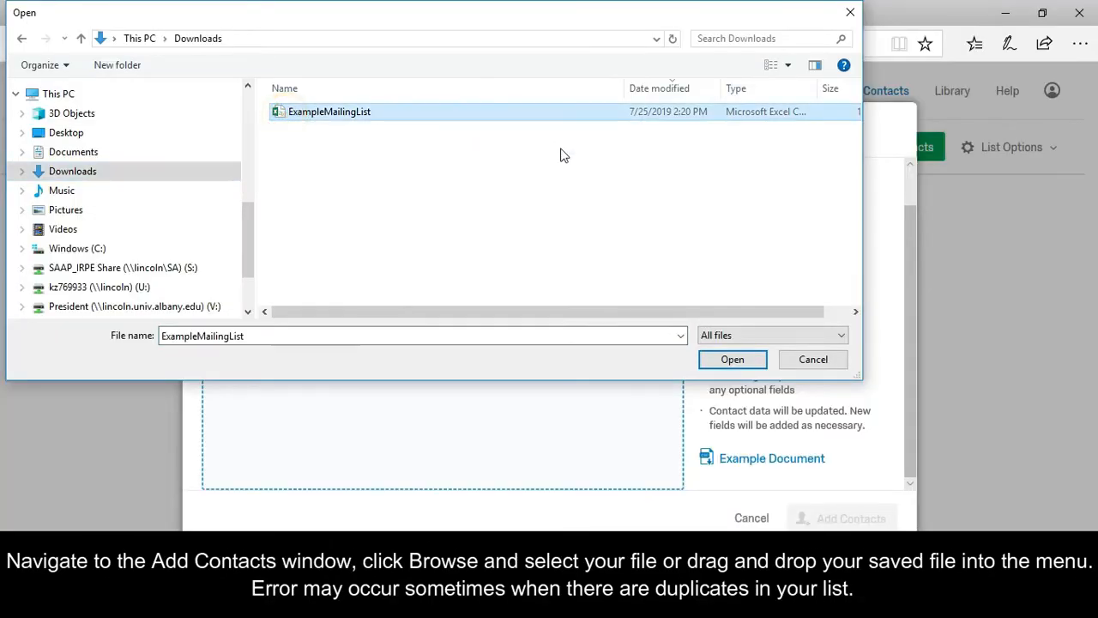
{"action": "left_click", "coordinate": [719, 361]}
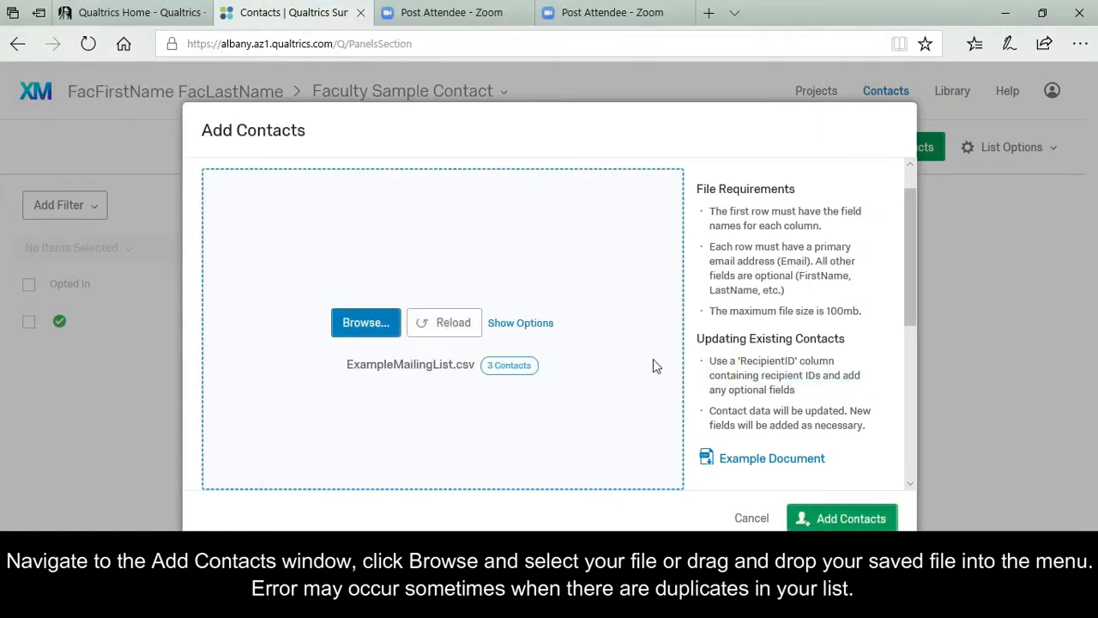
{"action": "left_click", "coordinate": [843, 519]}
{"action": "left_click", "coordinate": [682, 267]}
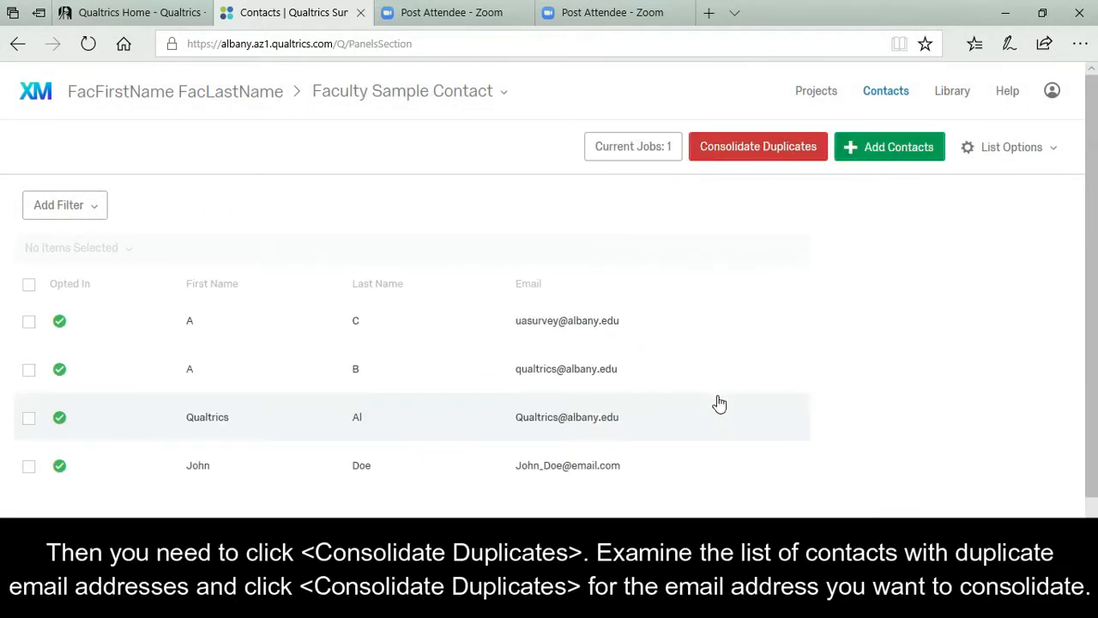
{"action": "left_click", "coordinate": [914, 368]}
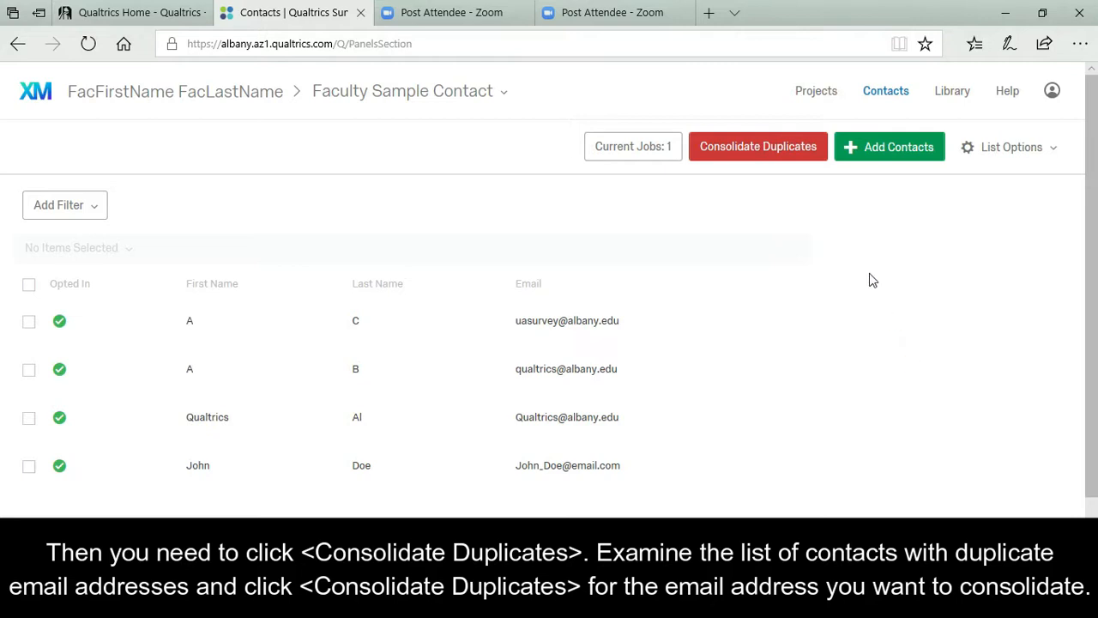
Consolidate the duplicate-email contacts and save, leaving 3 contacts.
{"action": "left_click", "coordinate": [801, 148]}
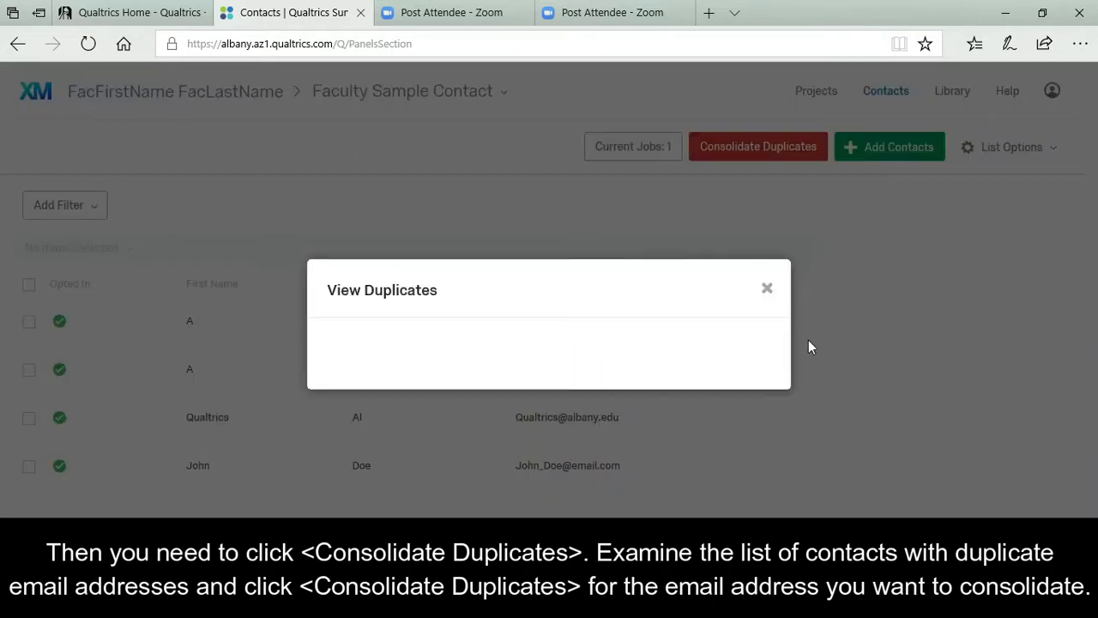
{"action": "left_click", "coordinate": [697, 364]}
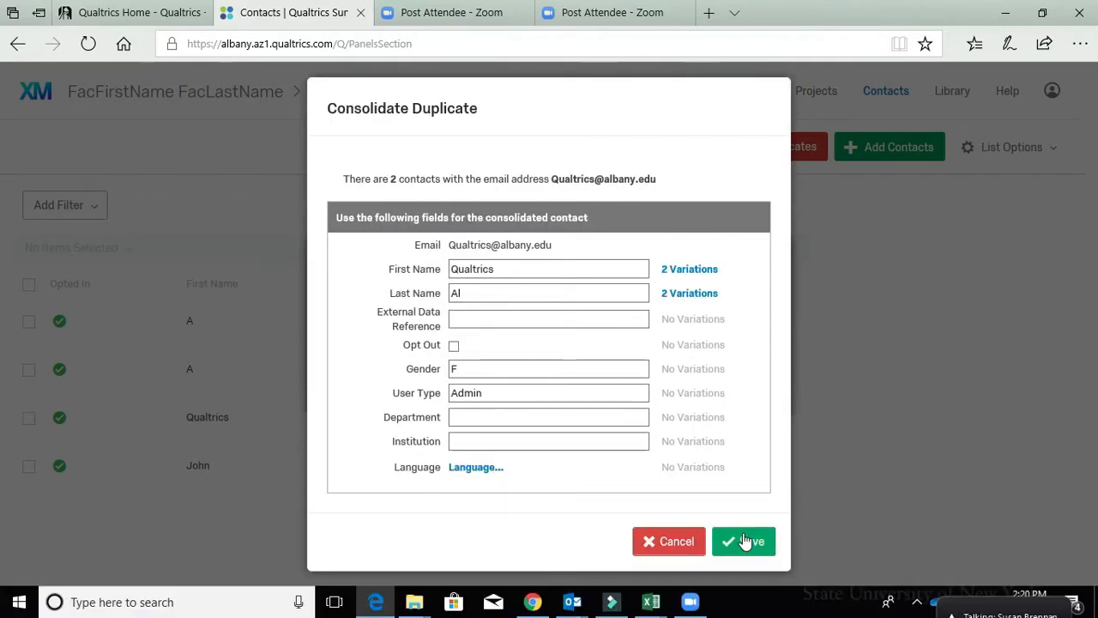
{"action": "left_click", "coordinate": [743, 538]}
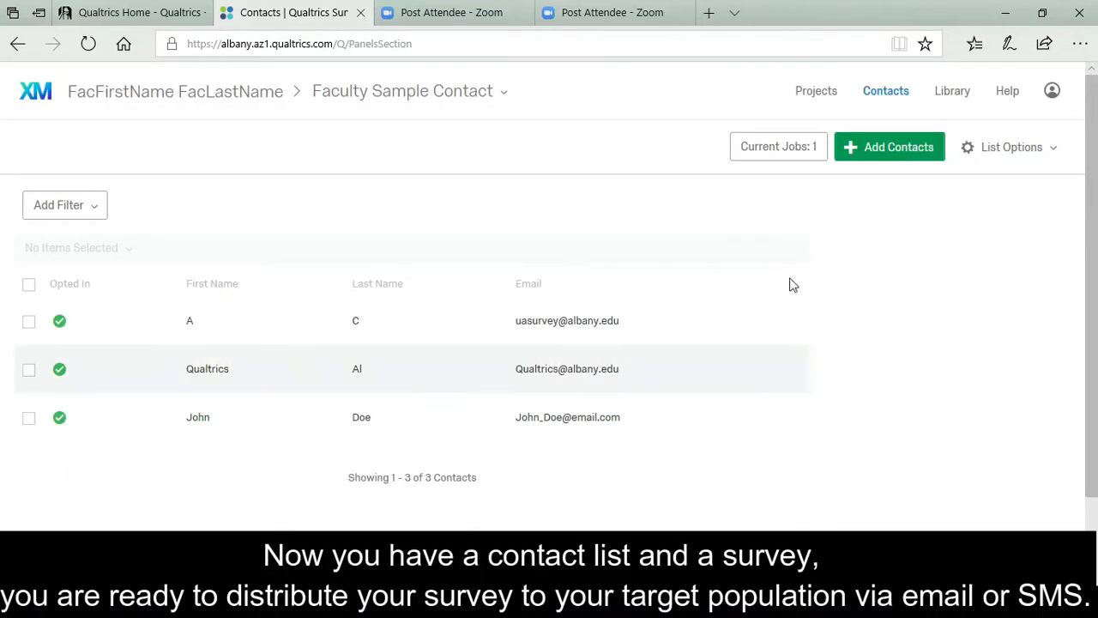
Start a distribution email for the Faculty Satisfaction Survey to the whole Faculty Sample Contact list.
{"action": "left_click", "coordinate": [813, 92]}
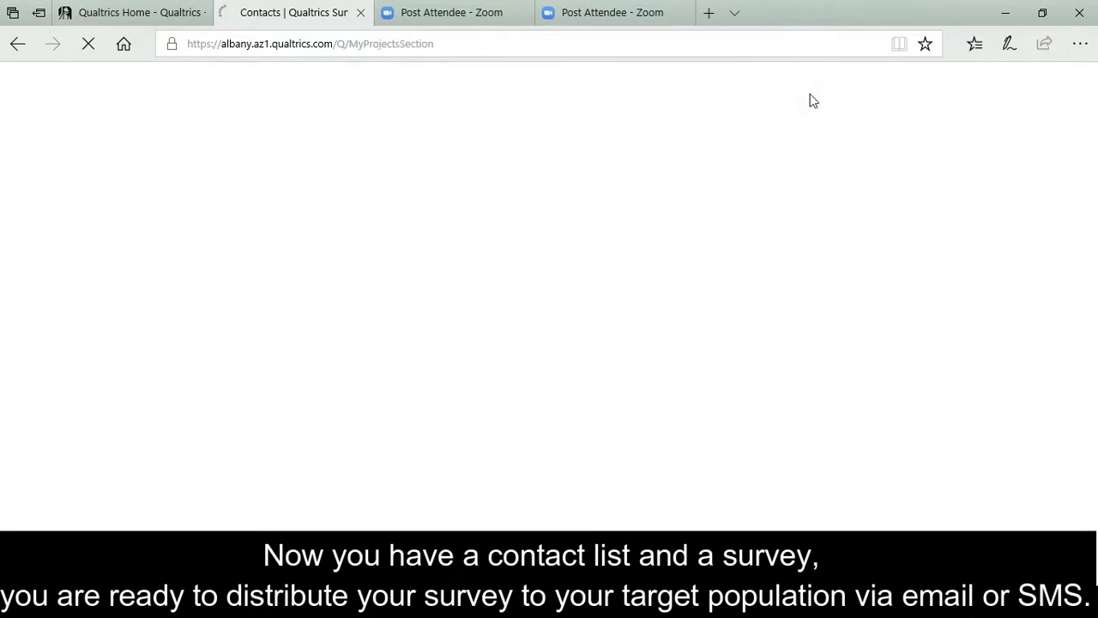
{"action": "left_click", "coordinate": [356, 299]}
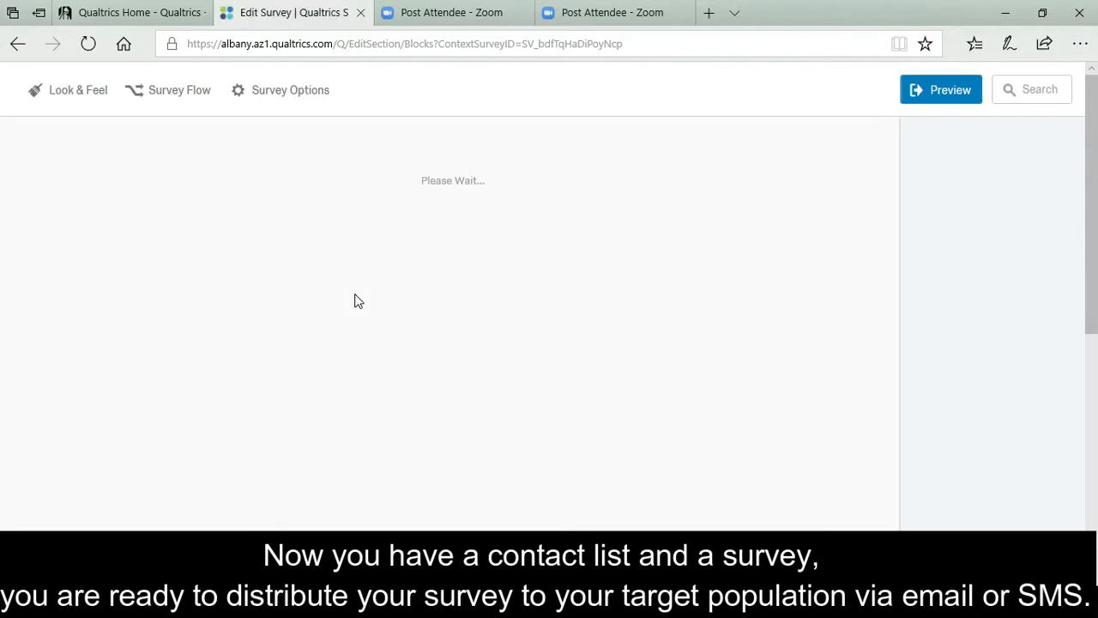
{"action": "left_click", "coordinate": [204, 148]}
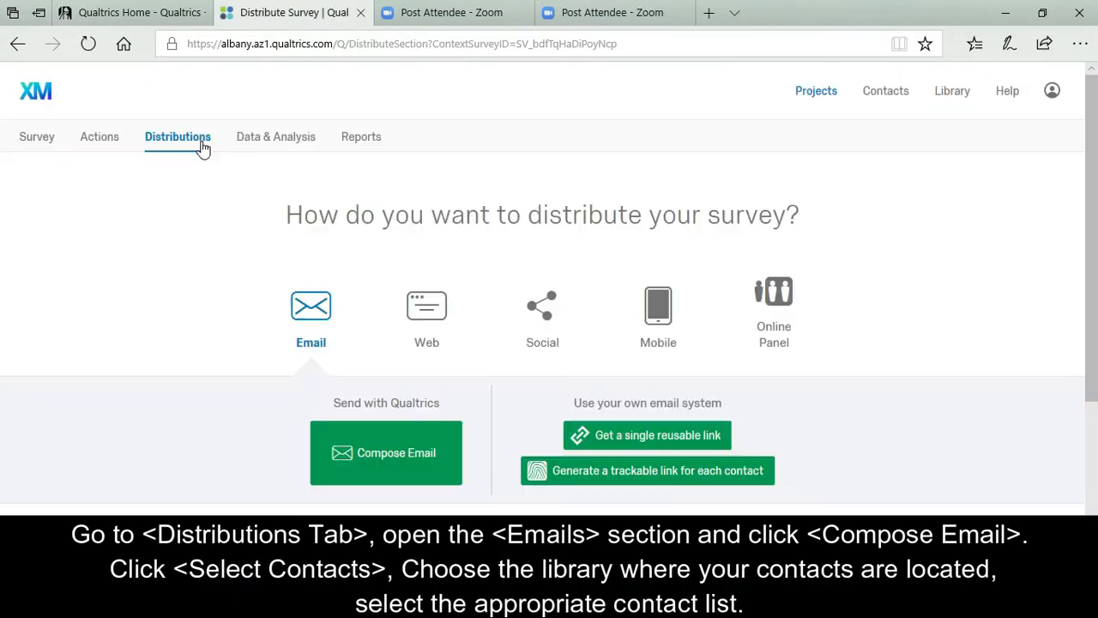
{"action": "left_click", "coordinate": [384, 469]}
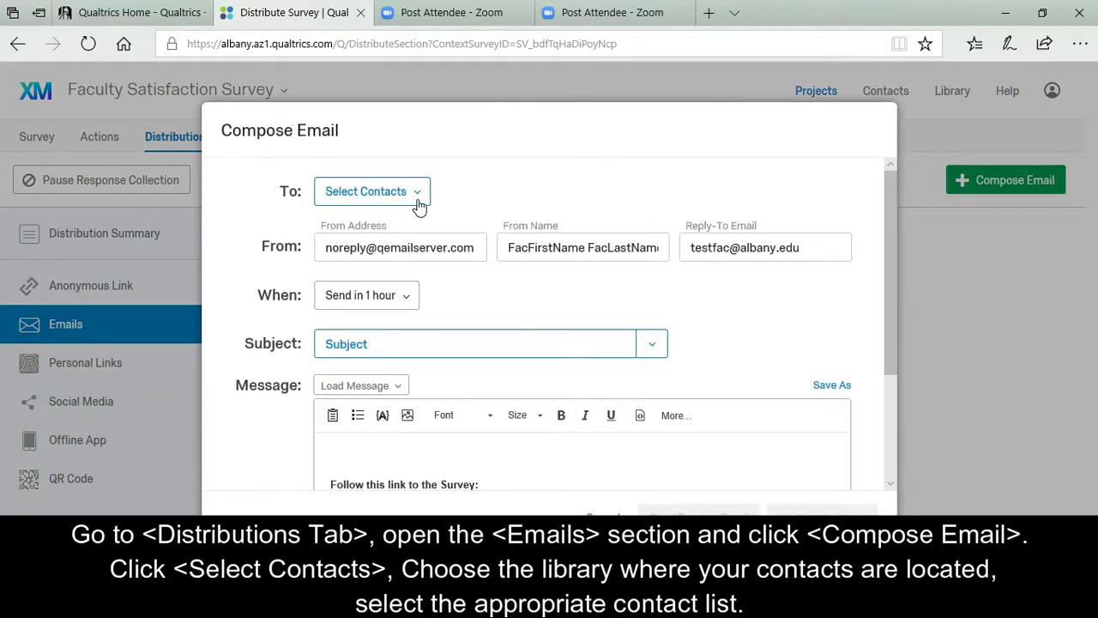
{"action": "left_click", "coordinate": [419, 197]}
{"action": "mouse_move", "coordinate": [446, 277]}
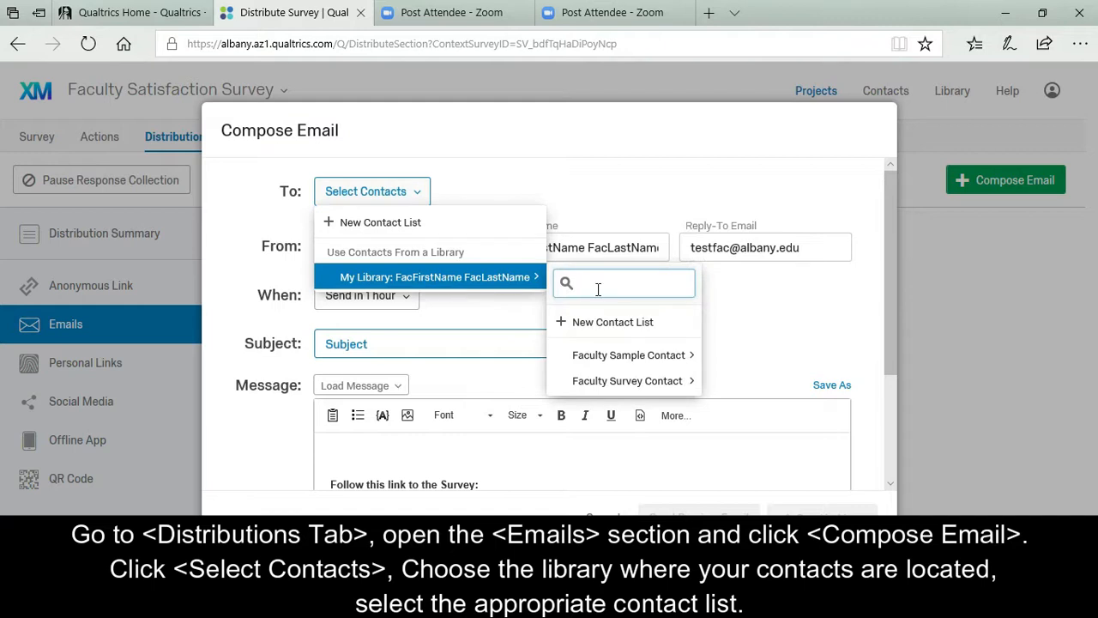
{"action": "mouse_move", "coordinate": [634, 364]}
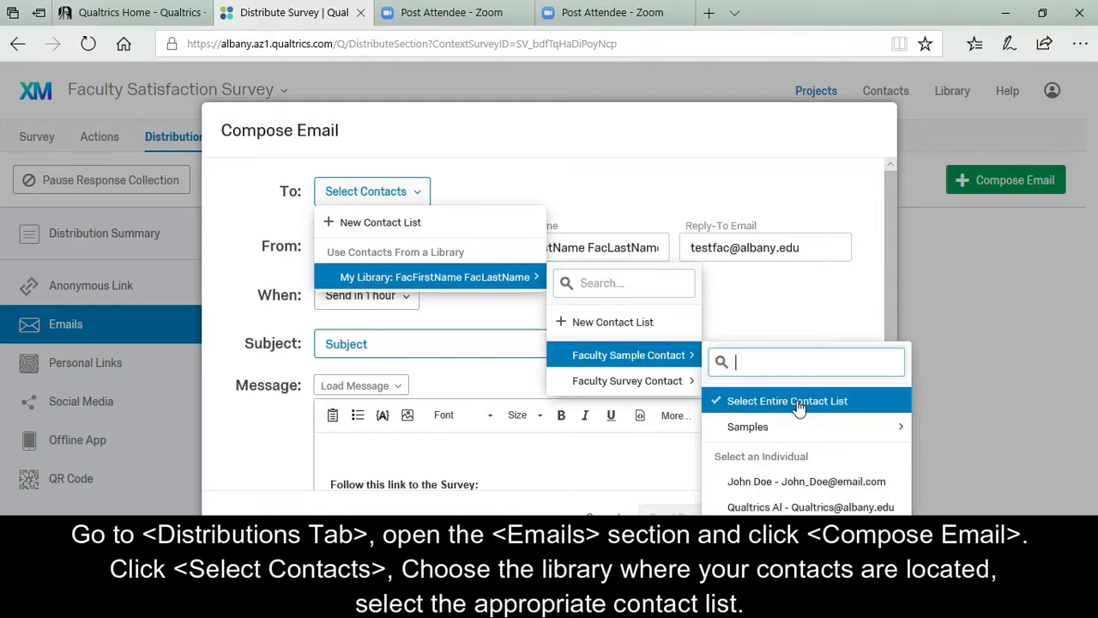
{"action": "mouse_move", "coordinate": [781, 433]}
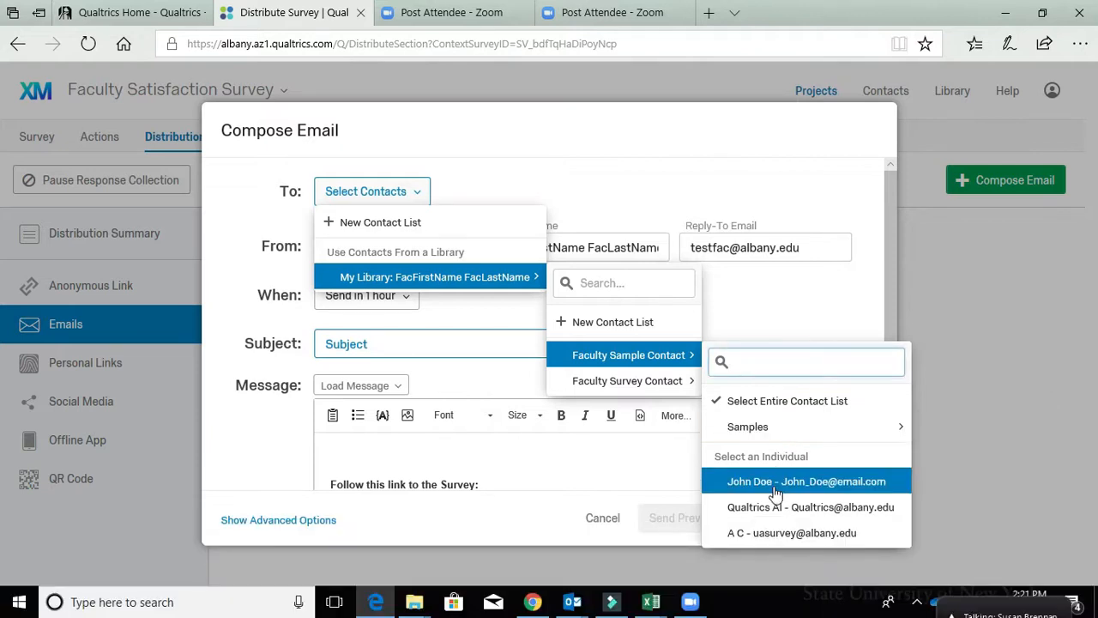
{"action": "left_click", "coordinate": [784, 401]}
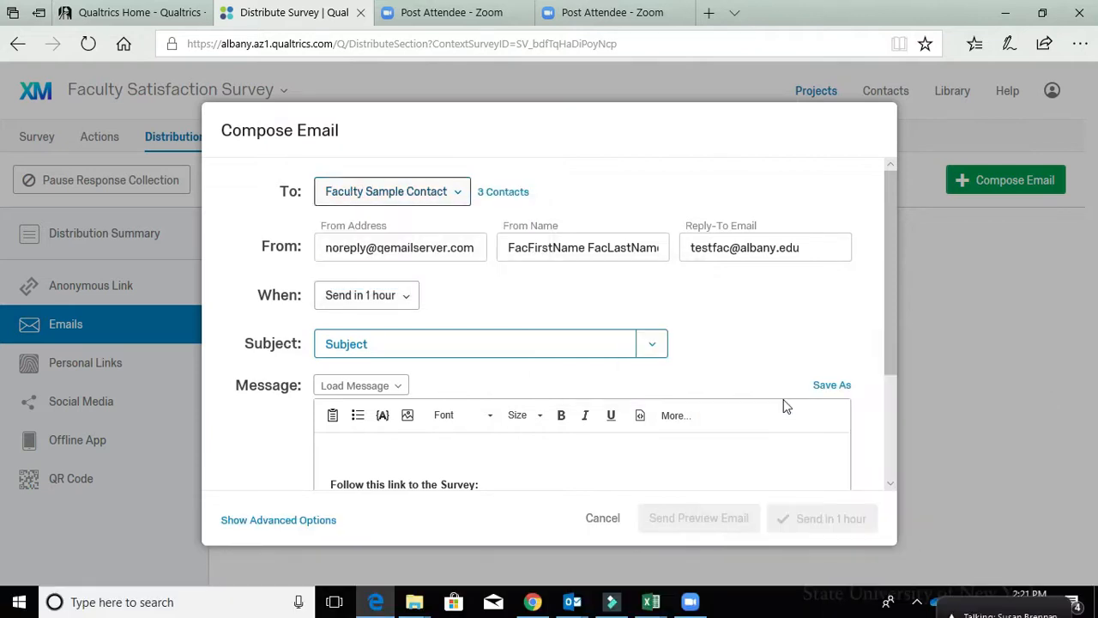
Change the sender's From Name to 'UA Qualtrics'.
{"action": "left_click", "coordinate": [449, 249]}
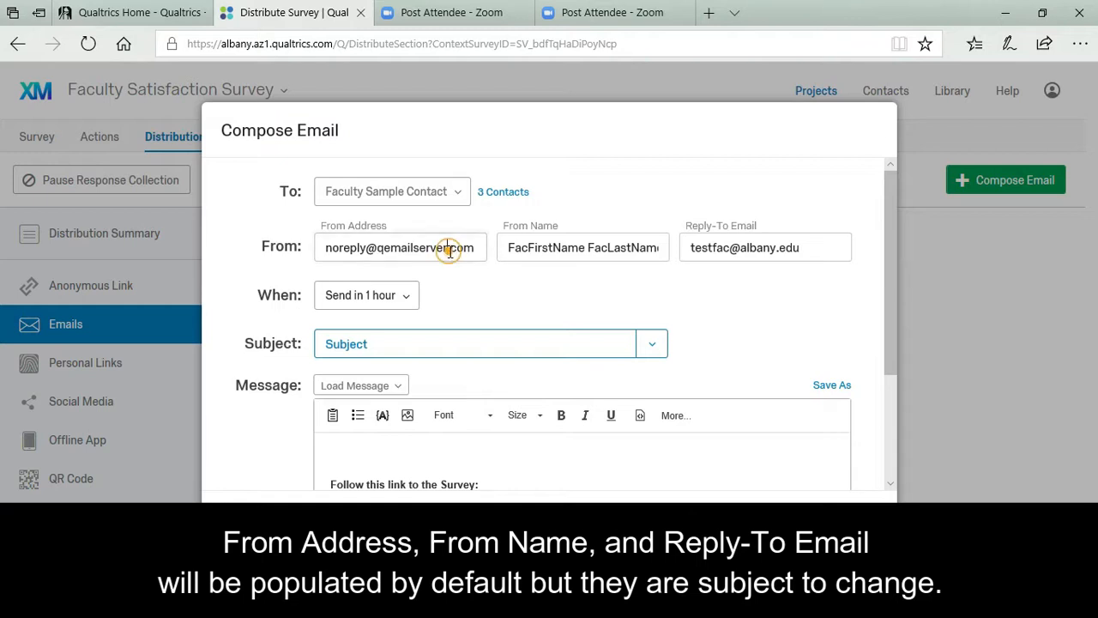
{"action": "left_click", "coordinate": [565, 247]}
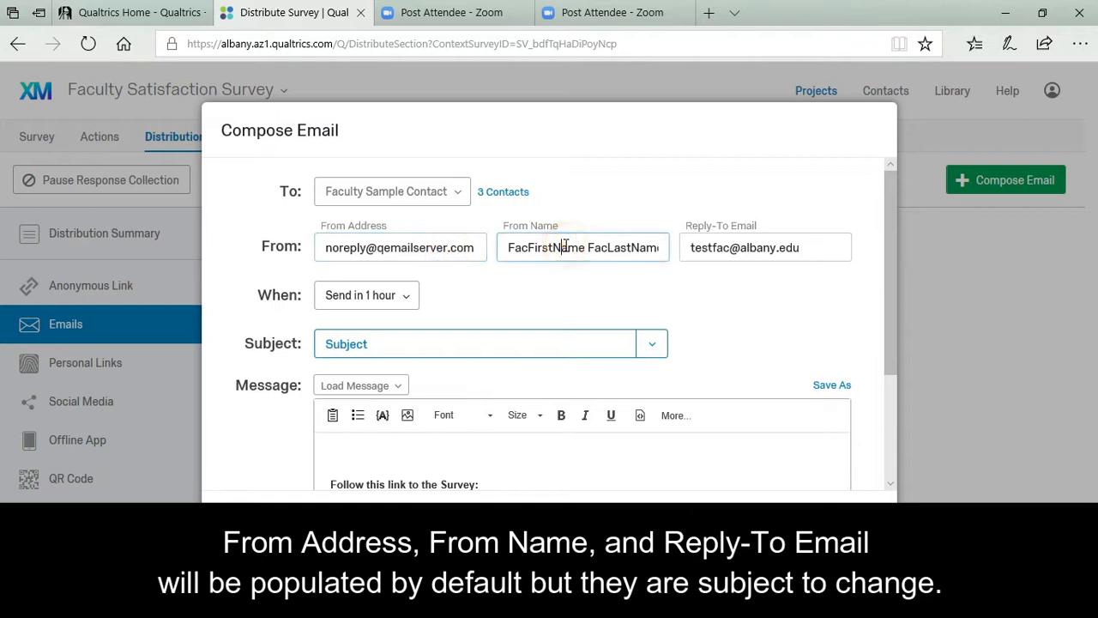
{"action": "left_click_drag", "start_coordinate": [508, 250], "coordinate": [668, 274]}
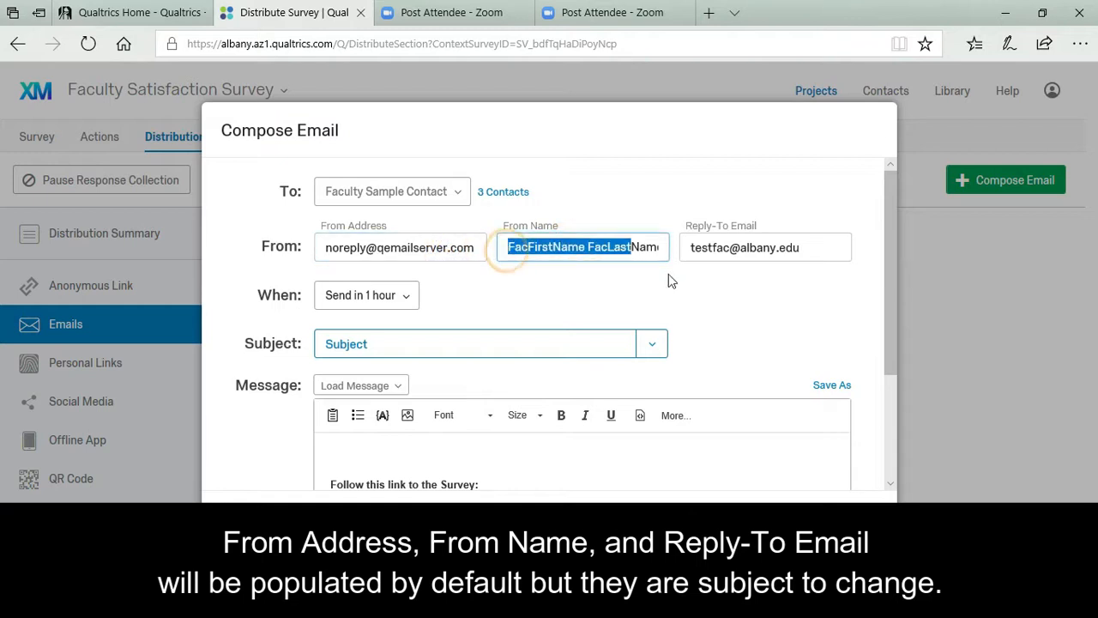
{"action": "type", "text": "UA Qualtrics"}
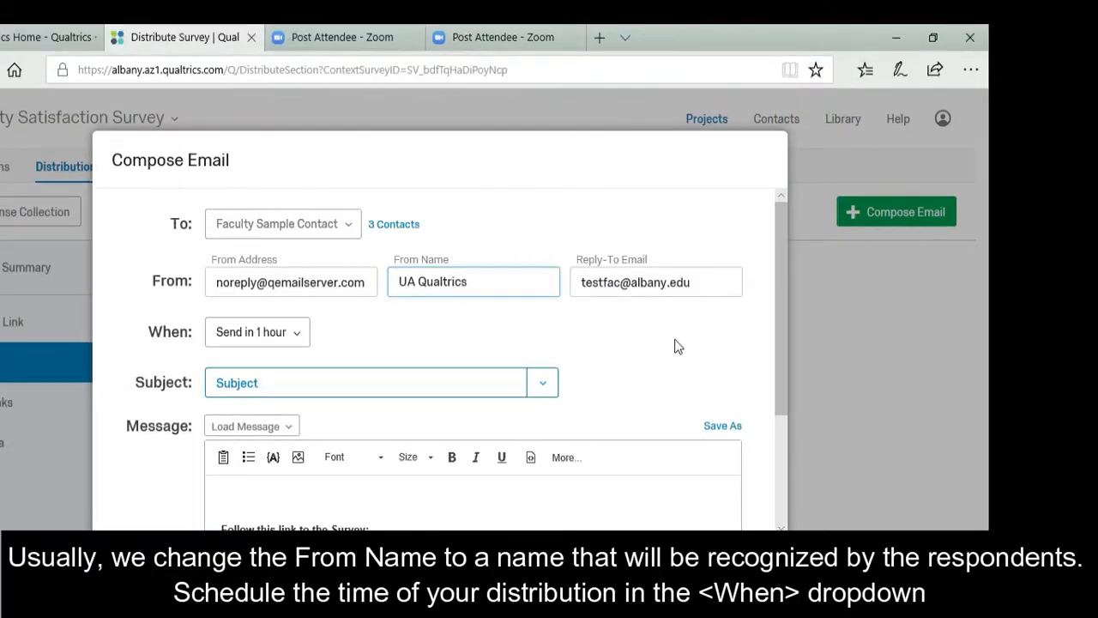
{"action": "left_click", "coordinate": [784, 292]}
{"action": "left_click", "coordinate": [662, 281]}
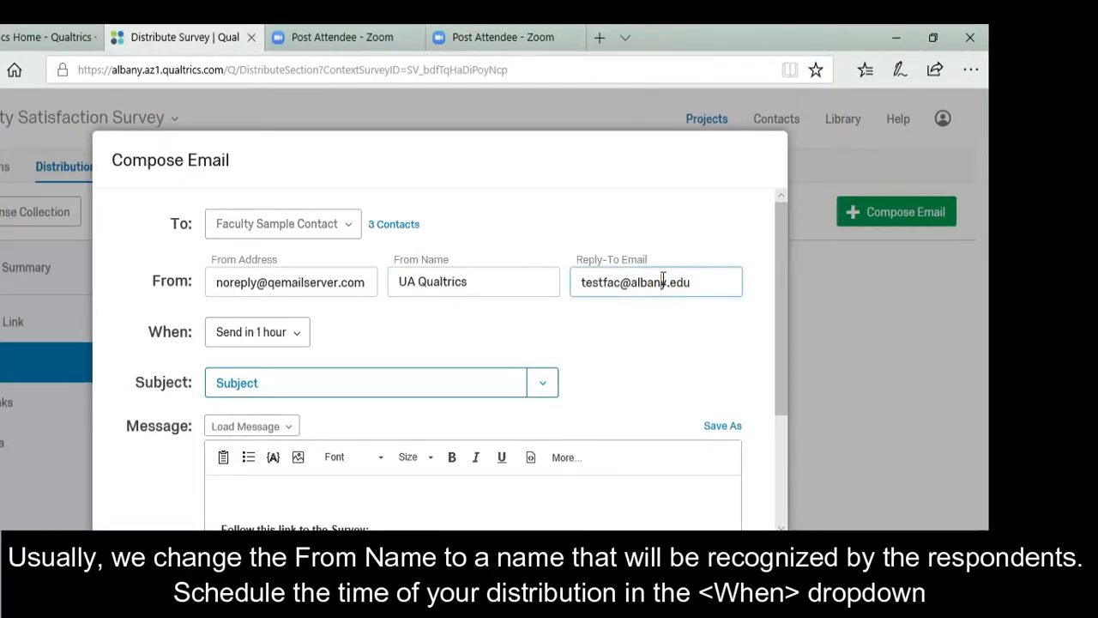
Schedule the email for a custom time: Jul 25, 2019, 3:20 PM MDT.
{"action": "left_click", "coordinate": [292, 333]}
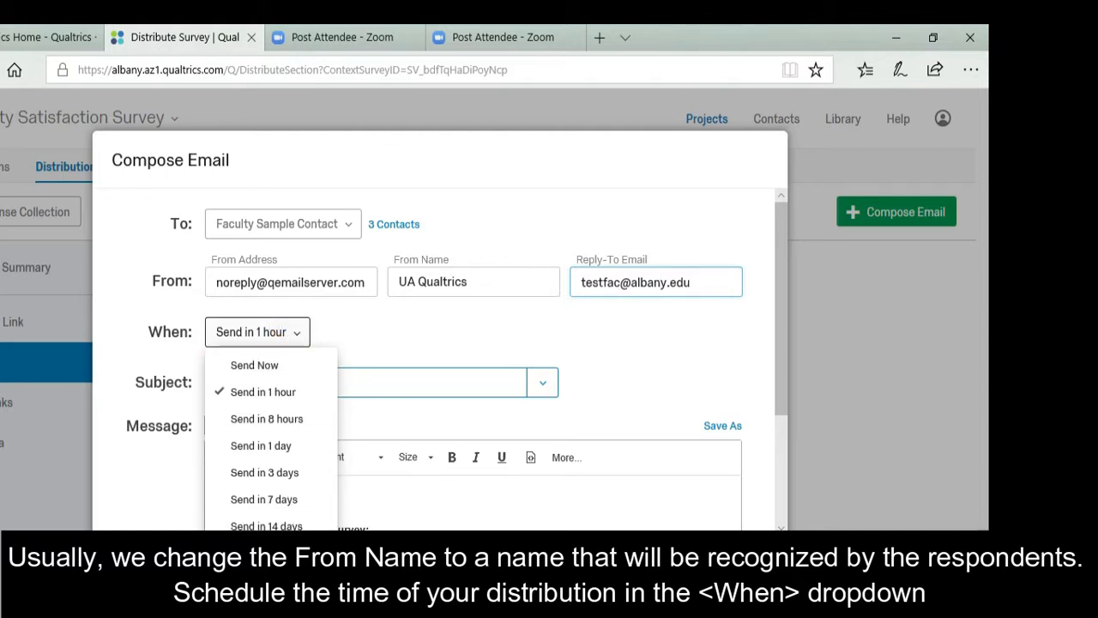
{"action": "left_click", "coordinate": [264, 555]}
{"action": "left_click", "coordinate": [370, 342]}
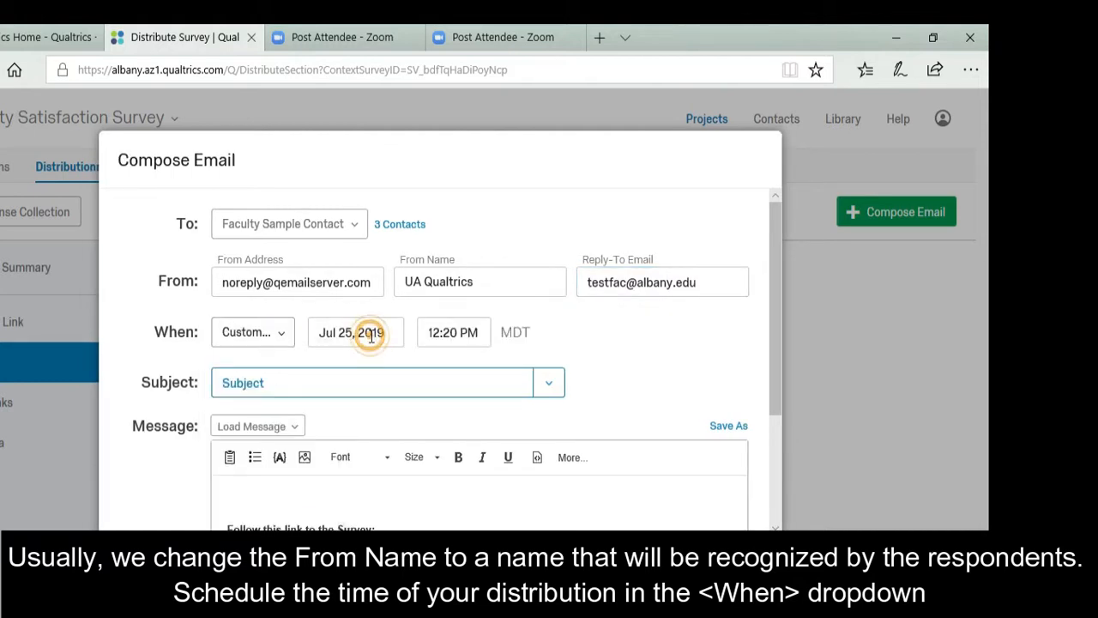
{"action": "left_click", "coordinate": [370, 340]}
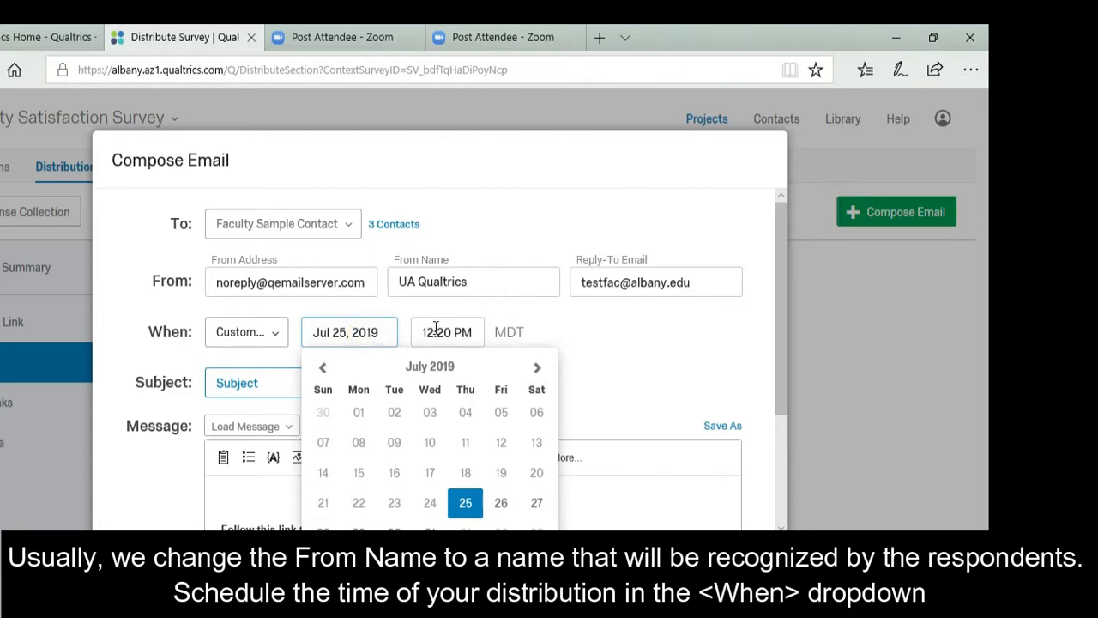
{"action": "left_click", "coordinate": [436, 331]}
{"action": "left_click", "coordinate": [434, 368]}
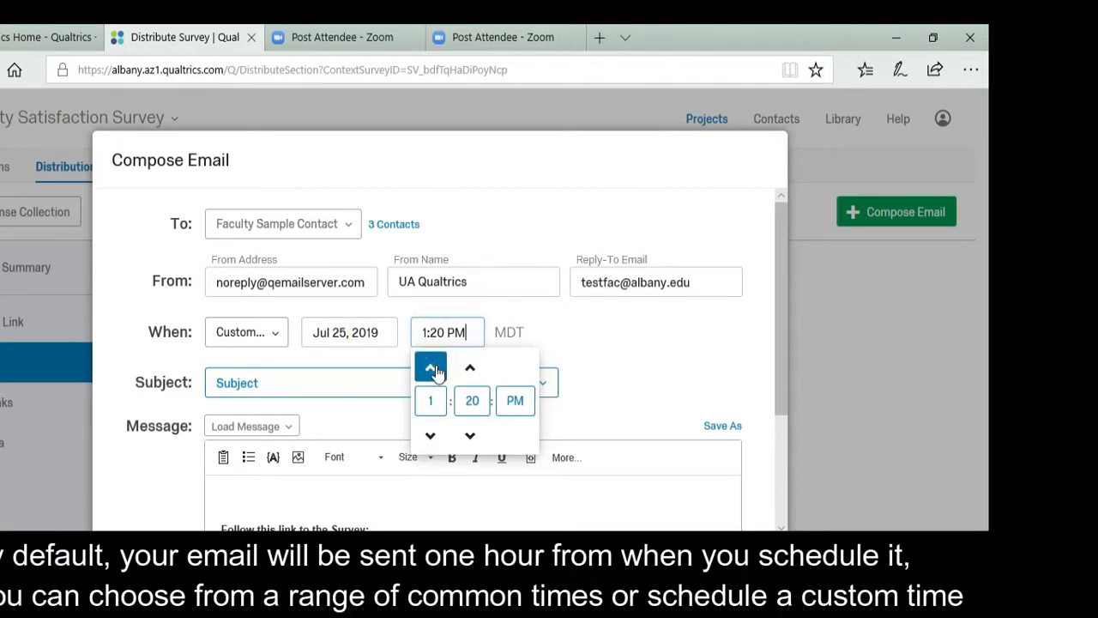
{"action": "left_click", "coordinate": [433, 368]}
{"action": "left_click", "coordinate": [434, 368]}
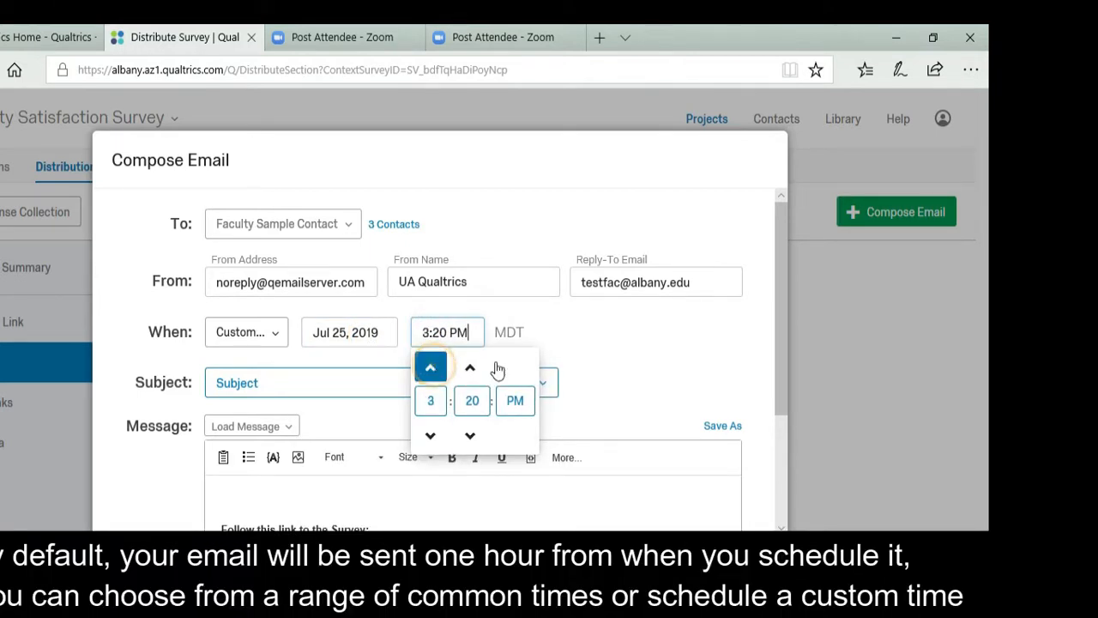
{"action": "left_click", "coordinate": [598, 344]}
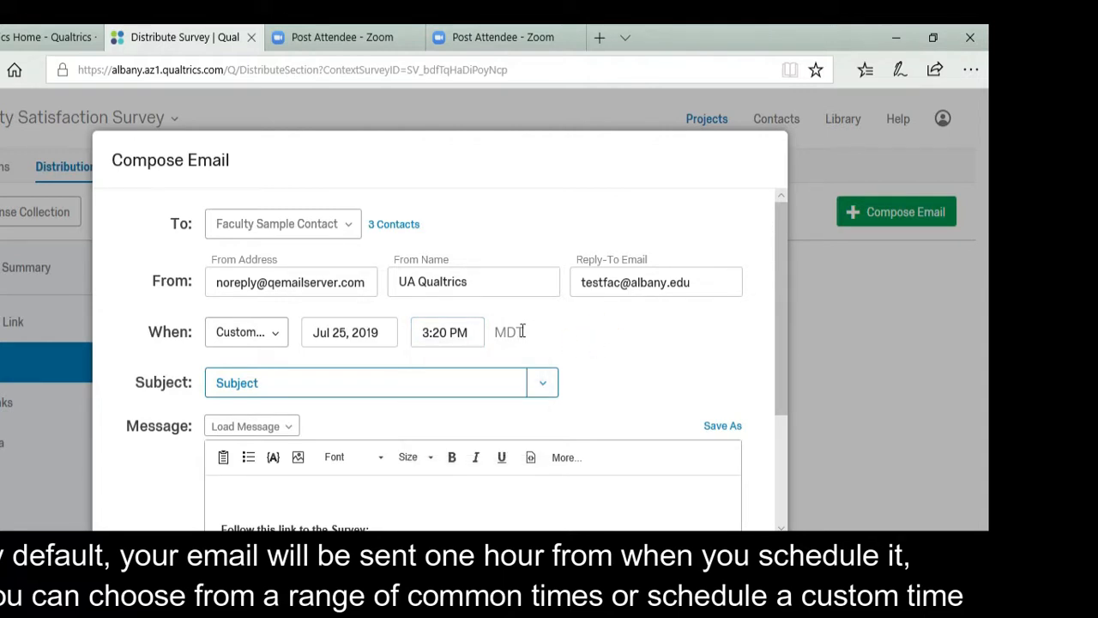
{"action": "left_click_drag", "start_coordinate": [496, 331], "coordinate": [527, 333]}
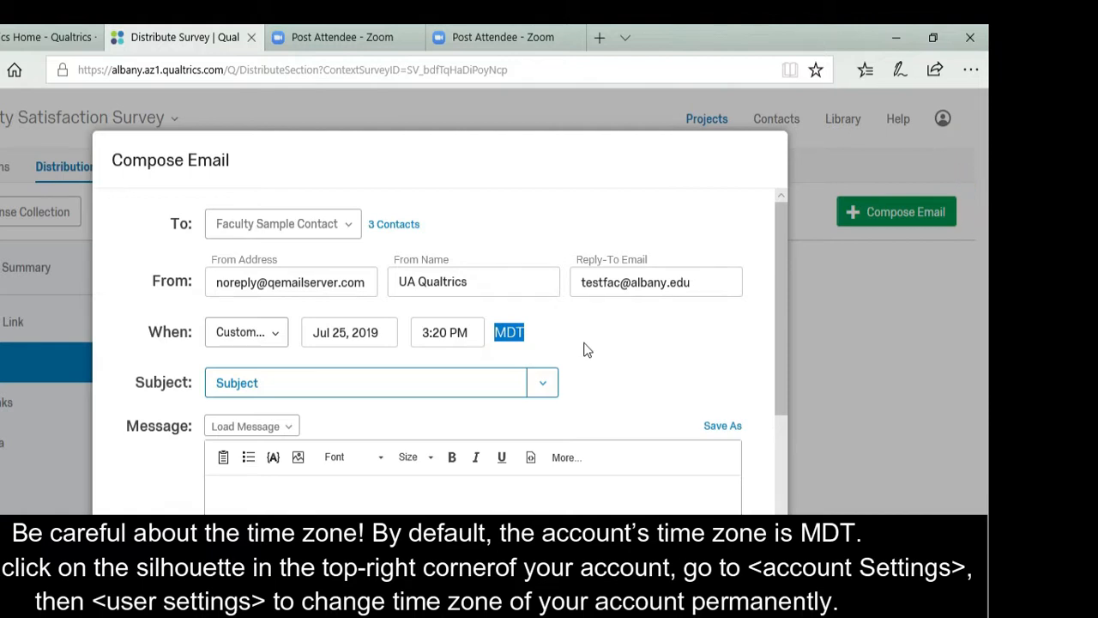
Give the email the subject 'Survey' and a body opening 'Dear' with the recipient's piped first name.
{"action": "left_click", "coordinate": [418, 390]}
{"action": "type", "text": "Survey"}
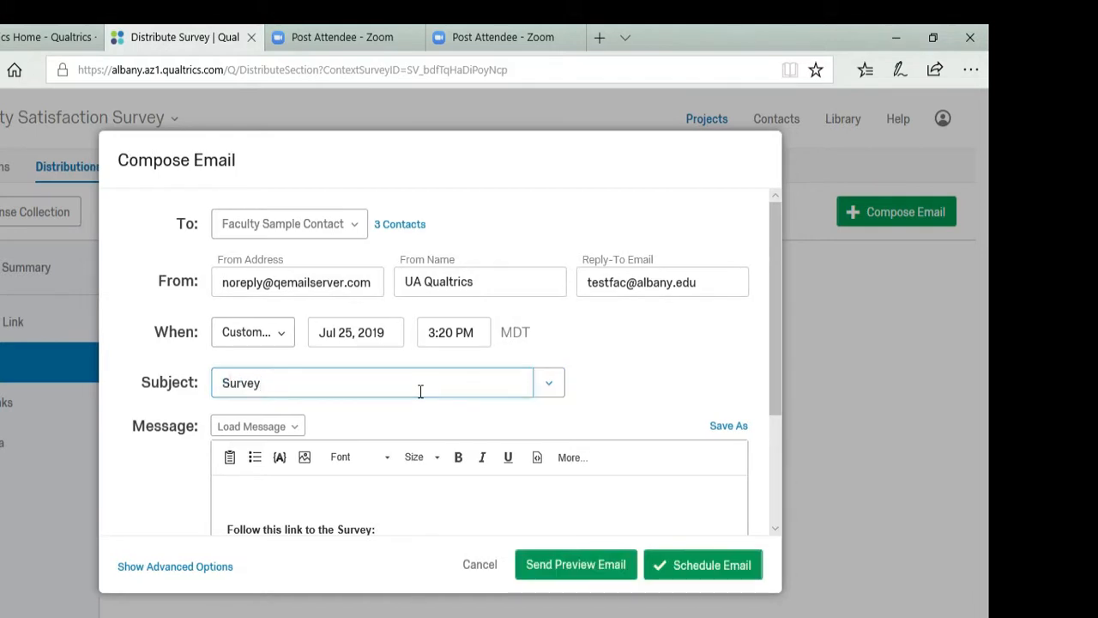
{"action": "left_click", "coordinate": [378, 495]}
{"action": "left_click_drag", "start_coordinate": [775, 352], "coordinate": [801, 469]}
{"action": "type", "text": "Dear"}
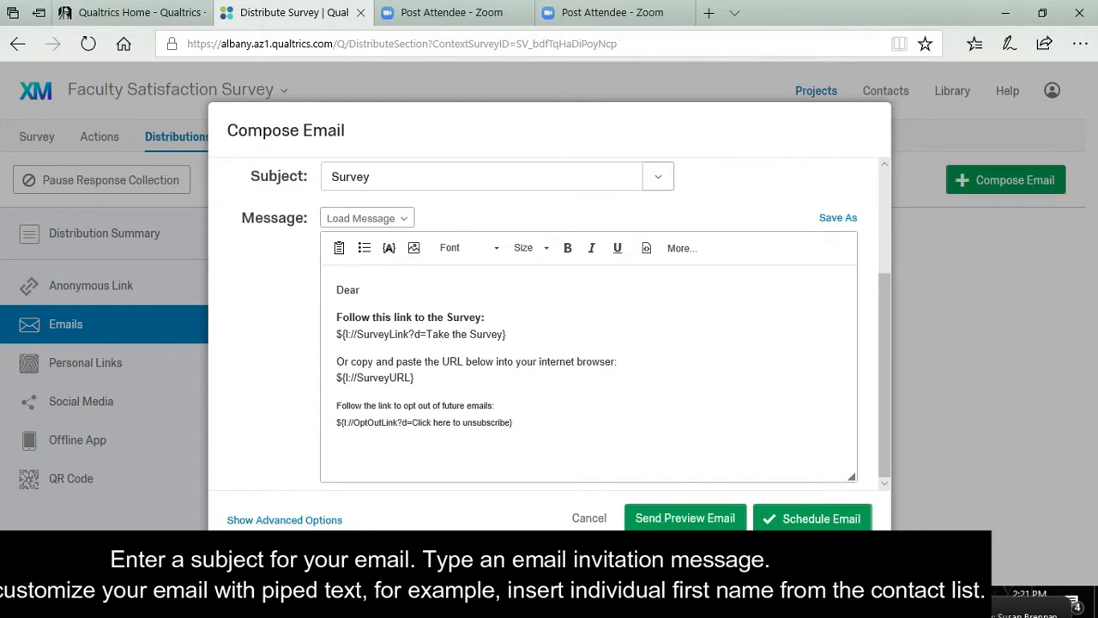
{"action": "left_click", "coordinate": [389, 250]}
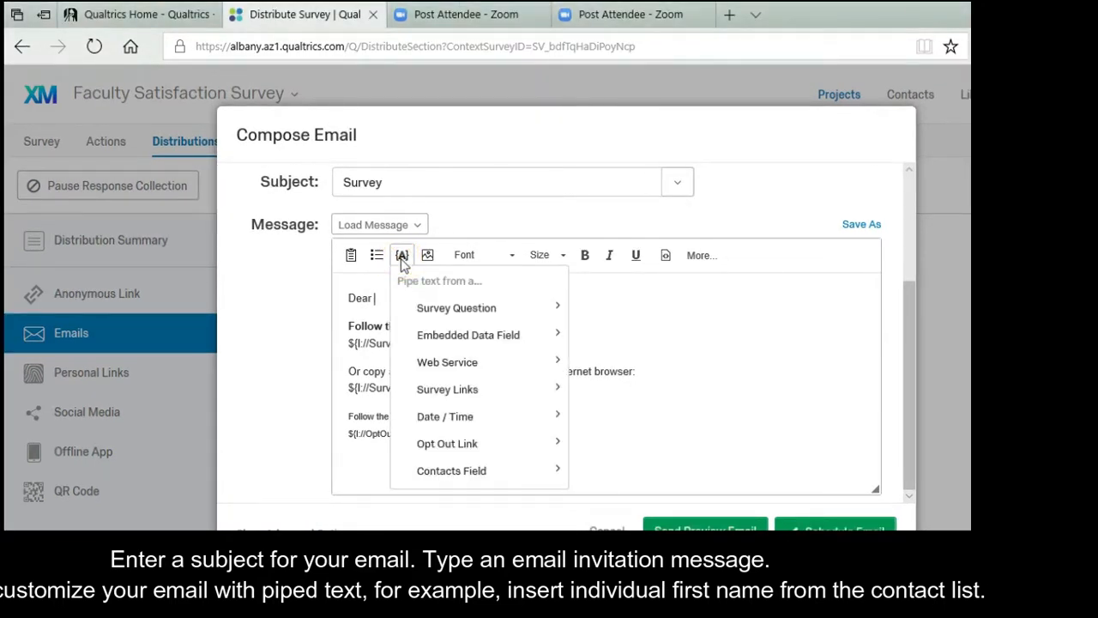
{"action": "mouse_move", "coordinate": [436, 466]}
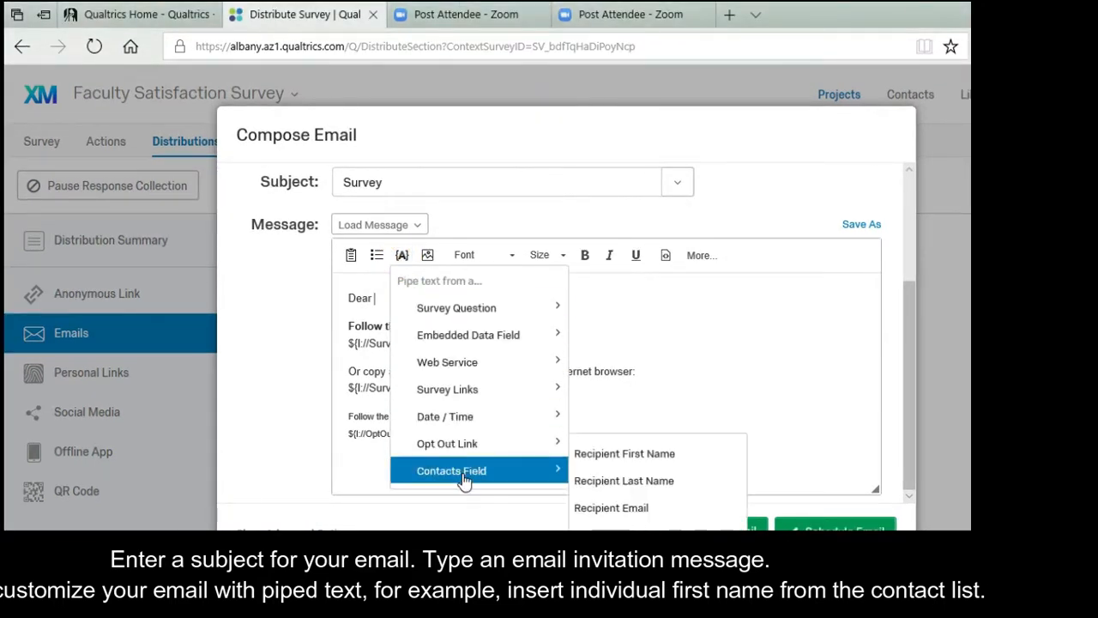
{"action": "left_click", "coordinate": [634, 456]}
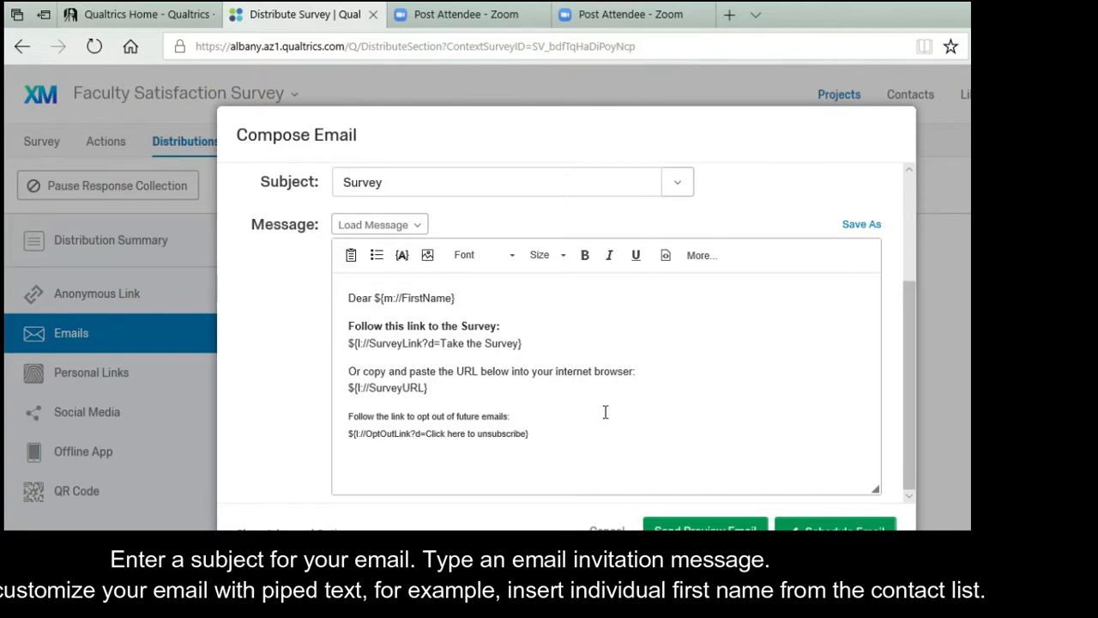
Send a test preview of the email to the test recipient's address.
{"action": "left_click", "coordinate": [729, 525]}
{"action": "left_click", "coordinate": [553, 334]}
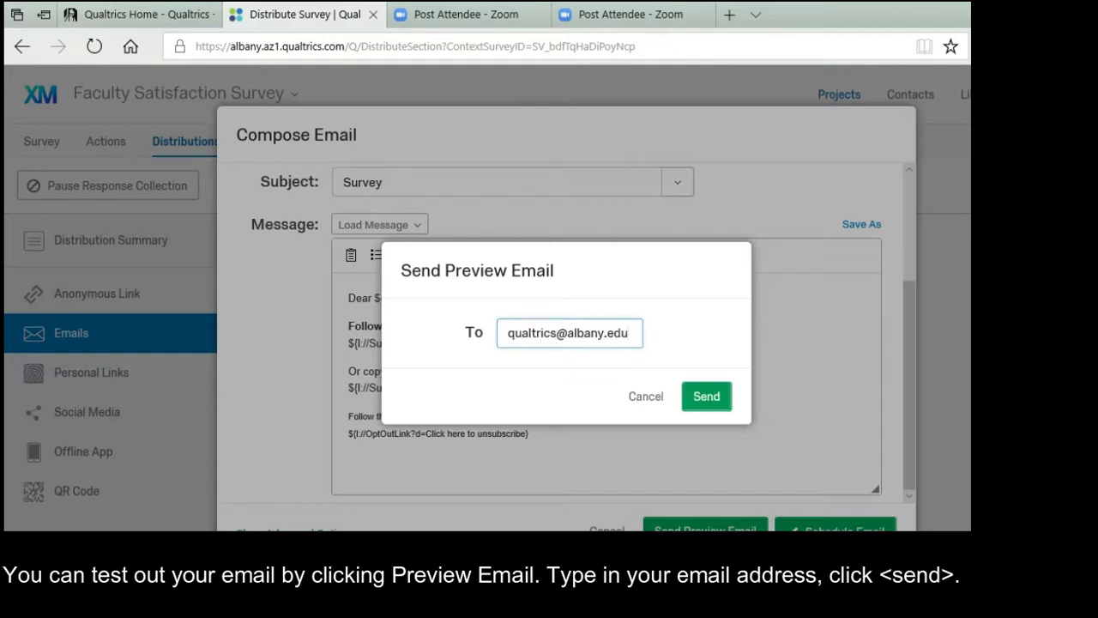
{"action": "left_click", "coordinate": [708, 396]}
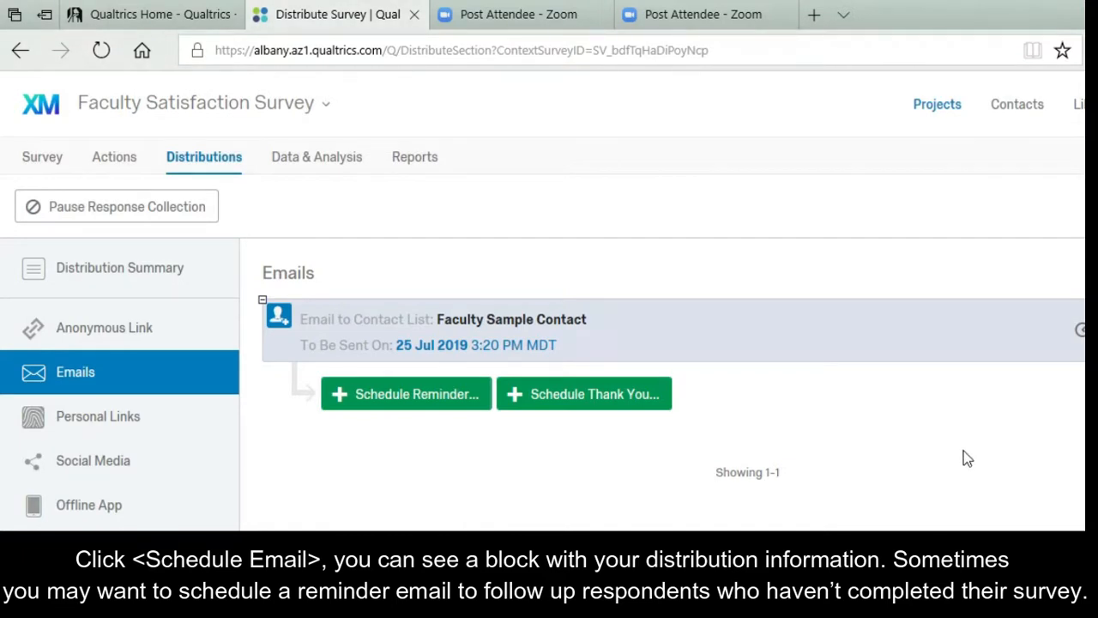
Start a new reminder email for Unfinished Respondents.
{"action": "left_click", "coordinate": [468, 390]}
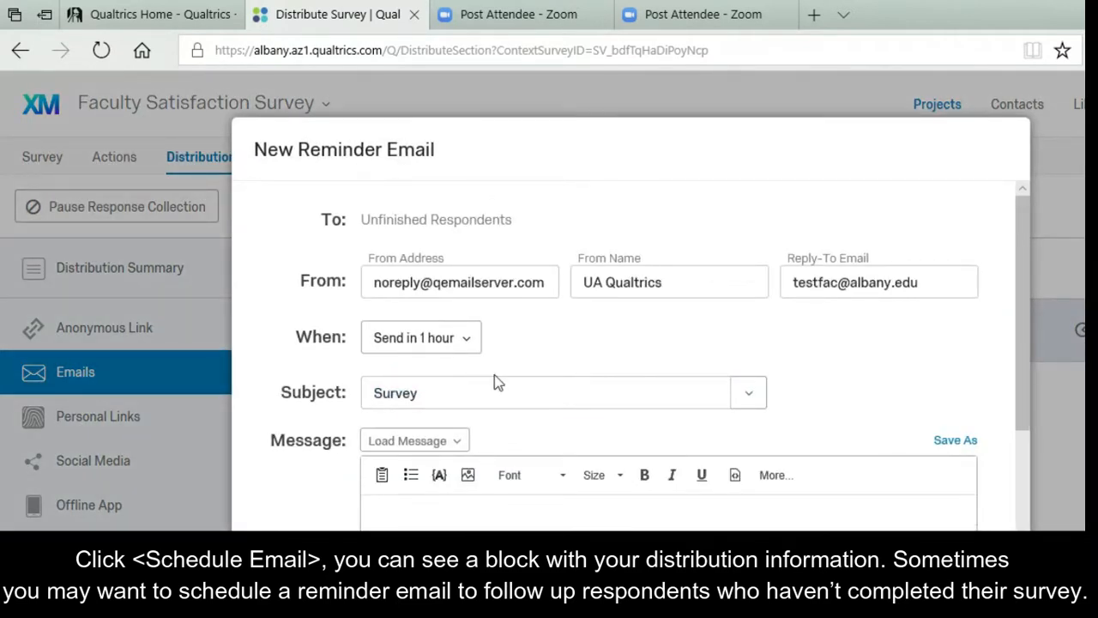
{"action": "left_click", "coordinate": [427, 337]}
Schedule the Unfinished Respondents reminder 14 days out, for 8 Aug 2019 12:22 PM MDT.
{"action": "left_click", "coordinate": [429, 334]}
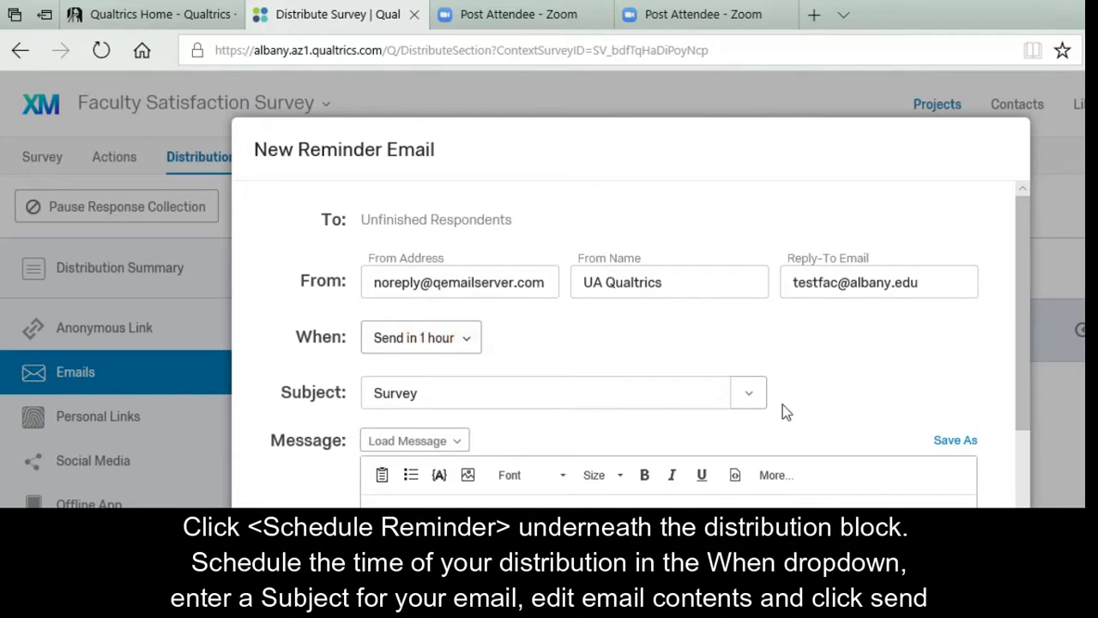
{"action": "scroll", "coordinate": [784, 411], "scroll_direction": "down", "scroll_amount": 2}
{"action": "scroll", "coordinate": [782, 411], "scroll_direction": "down", "scroll_amount": 1}
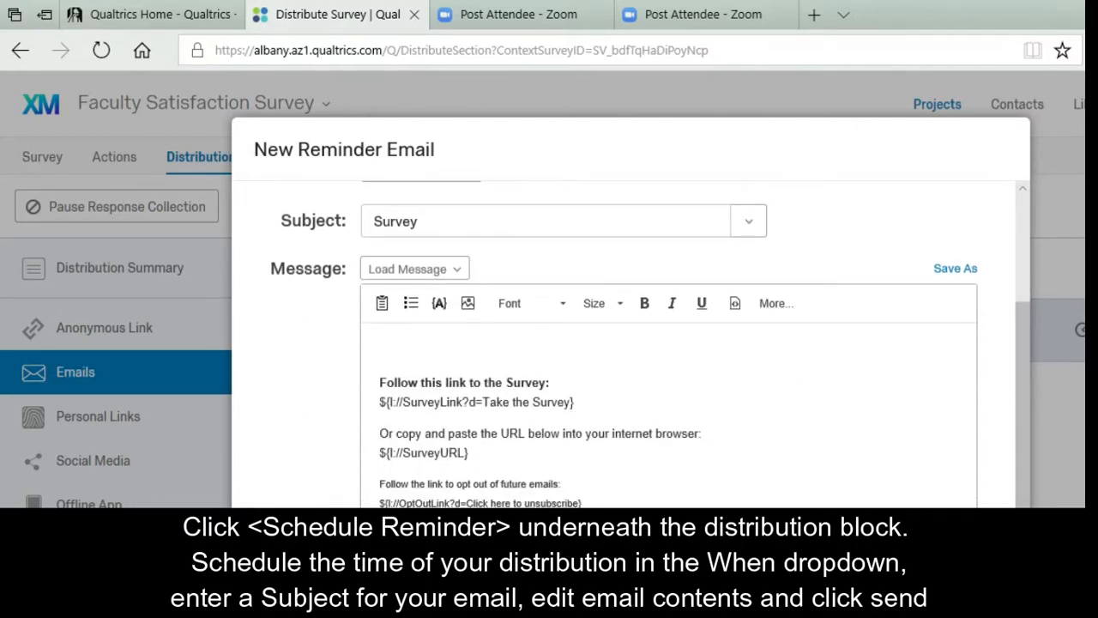
{"action": "scroll", "coordinate": [665, 451], "scroll_direction": "up", "scroll_amount": 3}
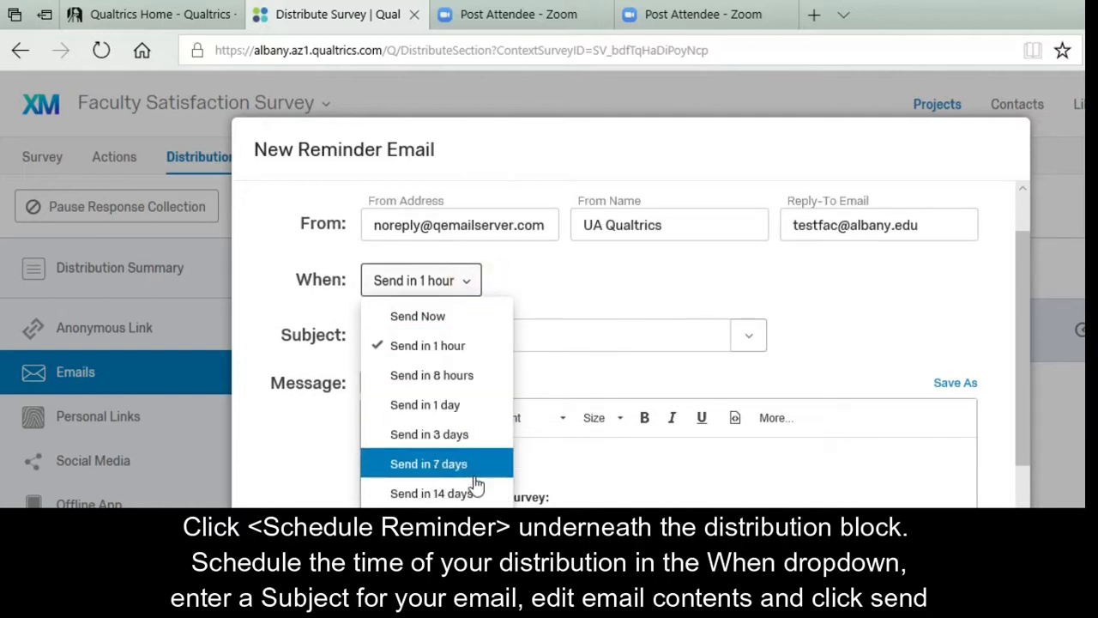
{"action": "left_click", "coordinate": [432, 494]}
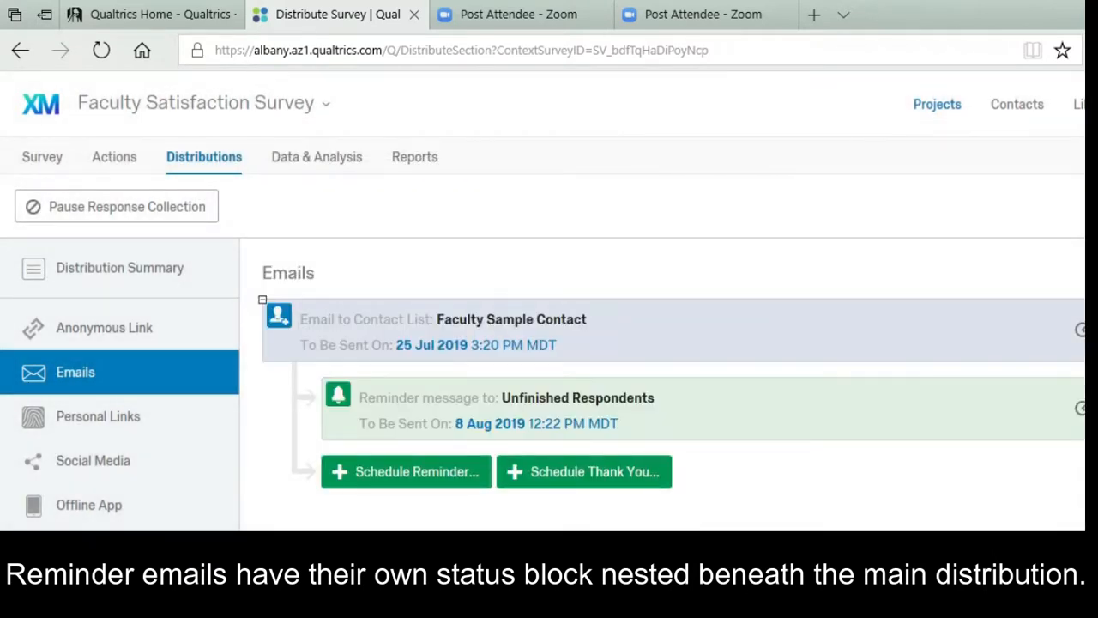
{"action": "left_click_drag", "start_coordinate": [500, 399], "coordinate": [660, 398]}
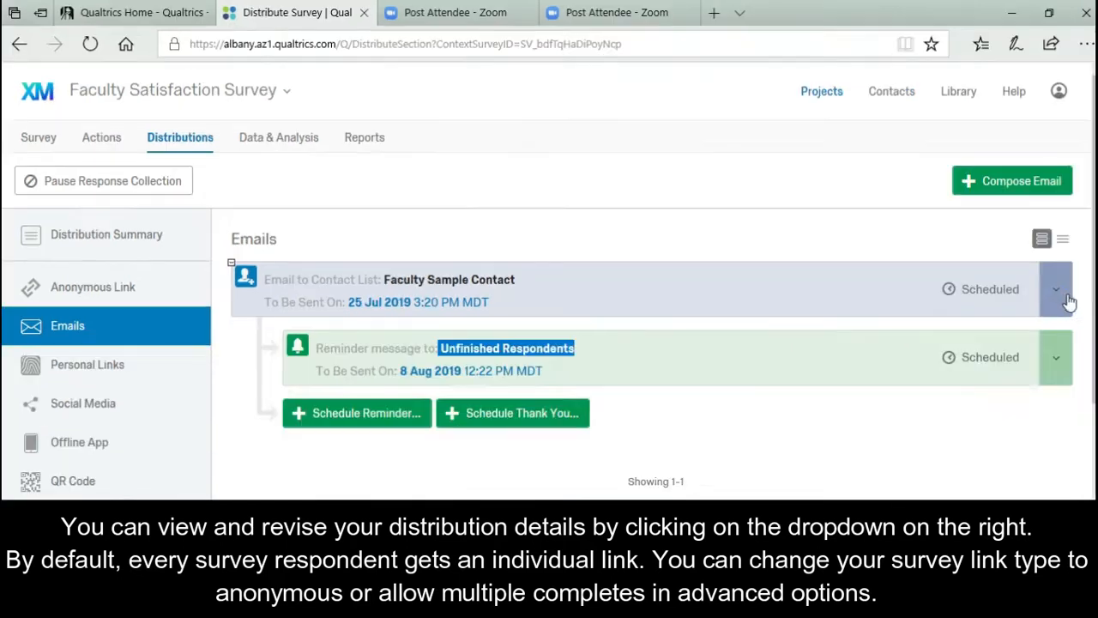
{"action": "left_click", "coordinate": [1056, 289]}
{"action": "left_click", "coordinate": [1023, 332]}
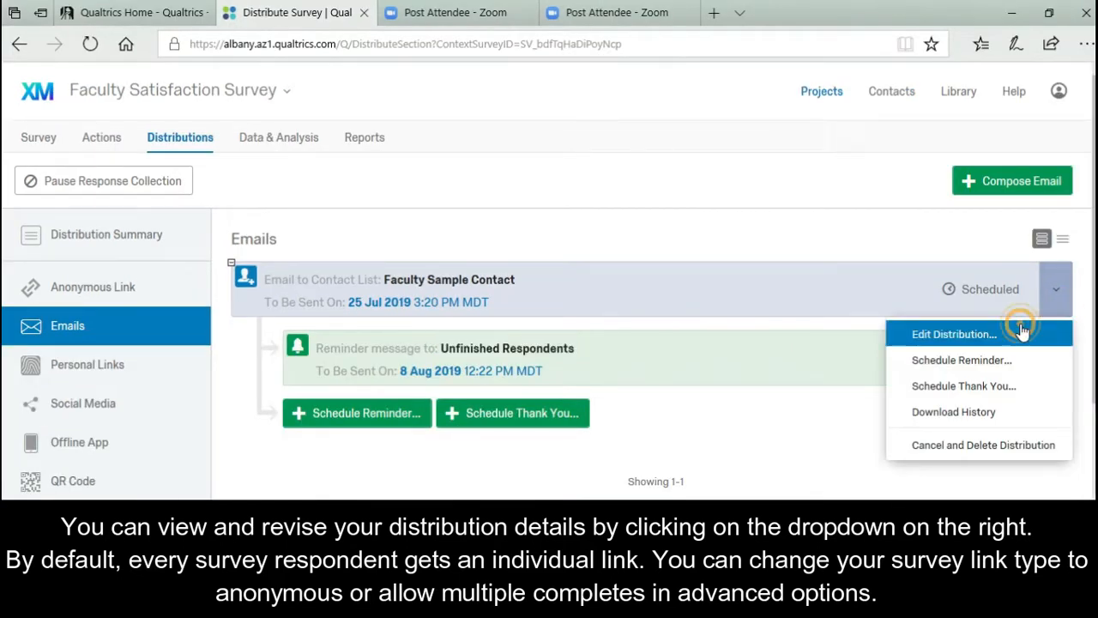
{"action": "scroll", "coordinate": [676, 331], "scroll_direction": "down", "scroll_amount": 3}
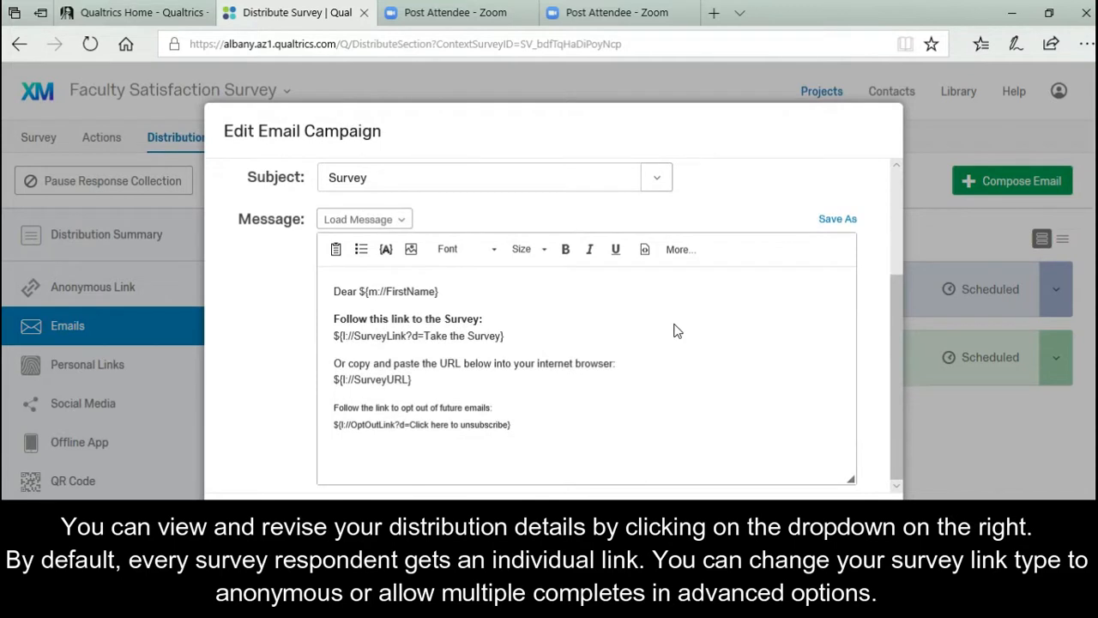
{"action": "scroll", "coordinate": [549, 343], "scroll_direction": "down", "scroll_amount": 2}
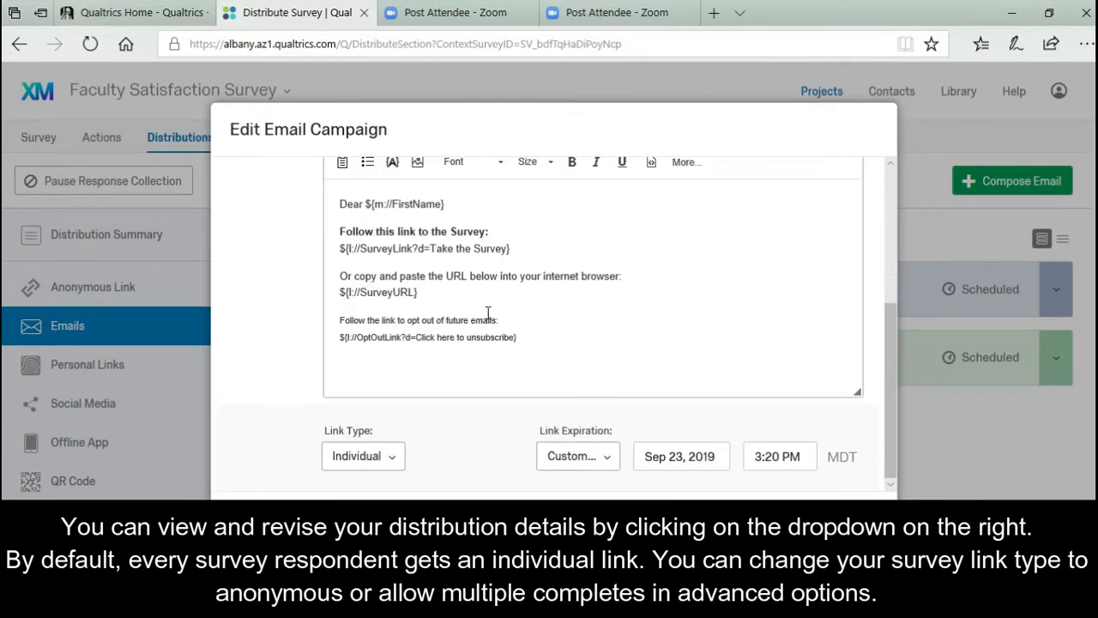
{"action": "left_click", "coordinate": [395, 460]}
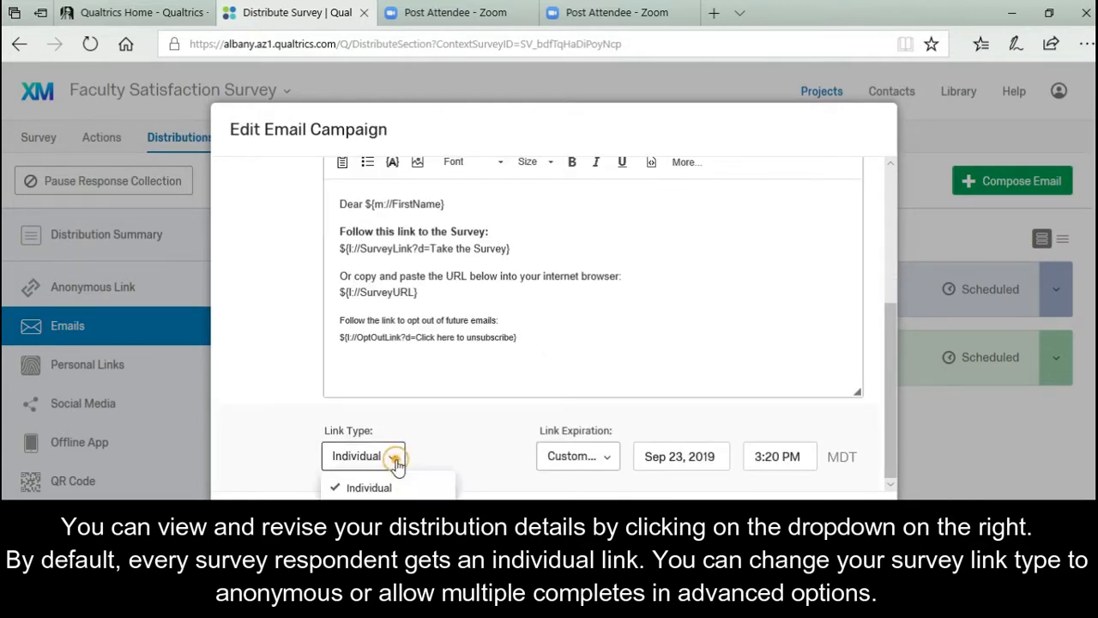
{"action": "left_click", "coordinate": [383, 537]}
{"action": "left_click", "coordinate": [378, 457]}
{"action": "left_click", "coordinate": [392, 513]}
{"action": "left_click", "coordinate": [412, 457]}
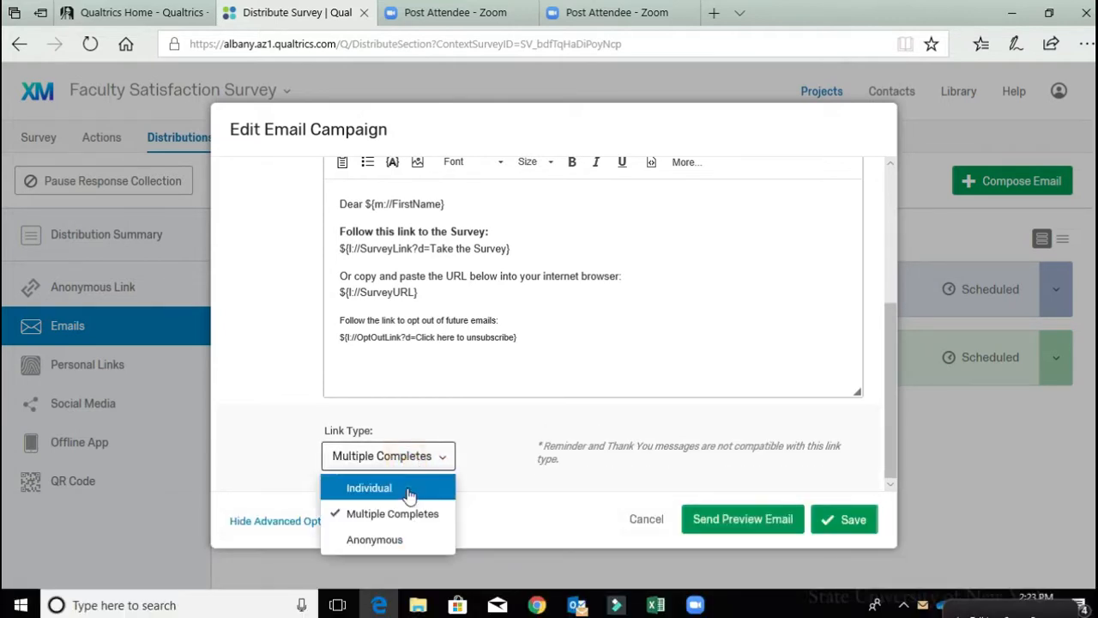
{"action": "left_click", "coordinate": [410, 494]}
{"action": "left_click", "coordinate": [850, 517]}
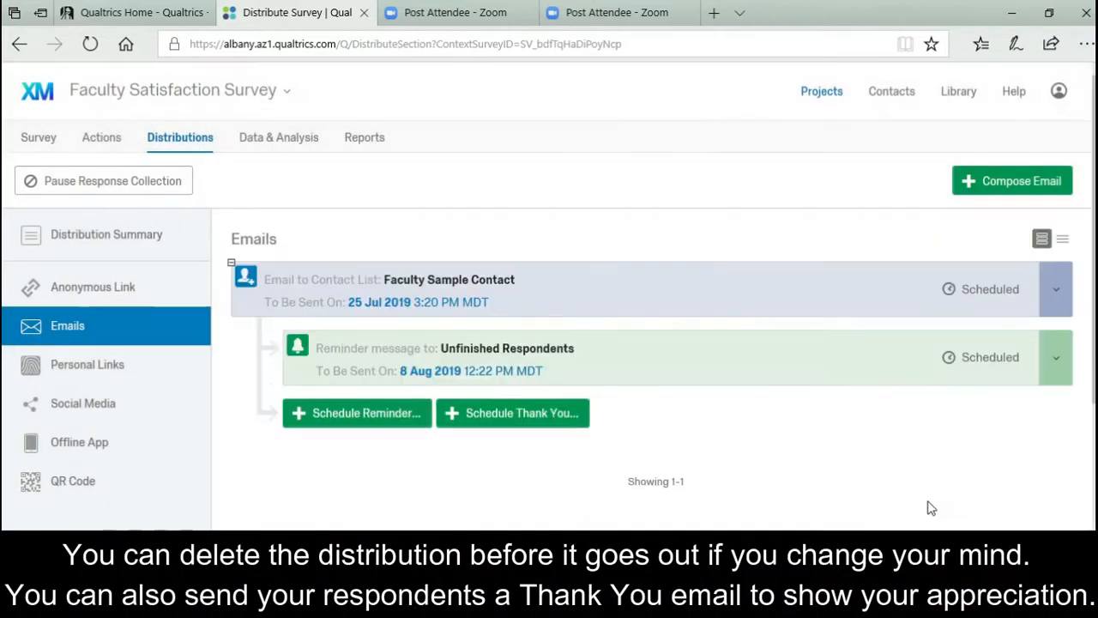
Cancel and delete the reminder distribution, and discard a started thank-you email.
{"action": "left_click", "coordinate": [1068, 357]}
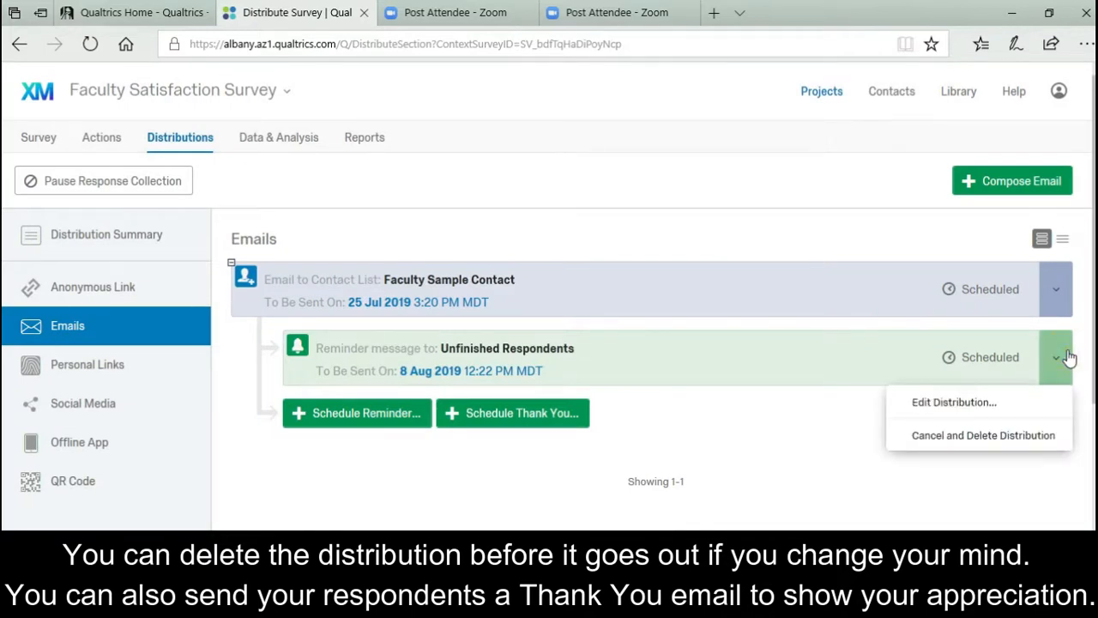
{"action": "left_click", "coordinate": [1021, 446]}
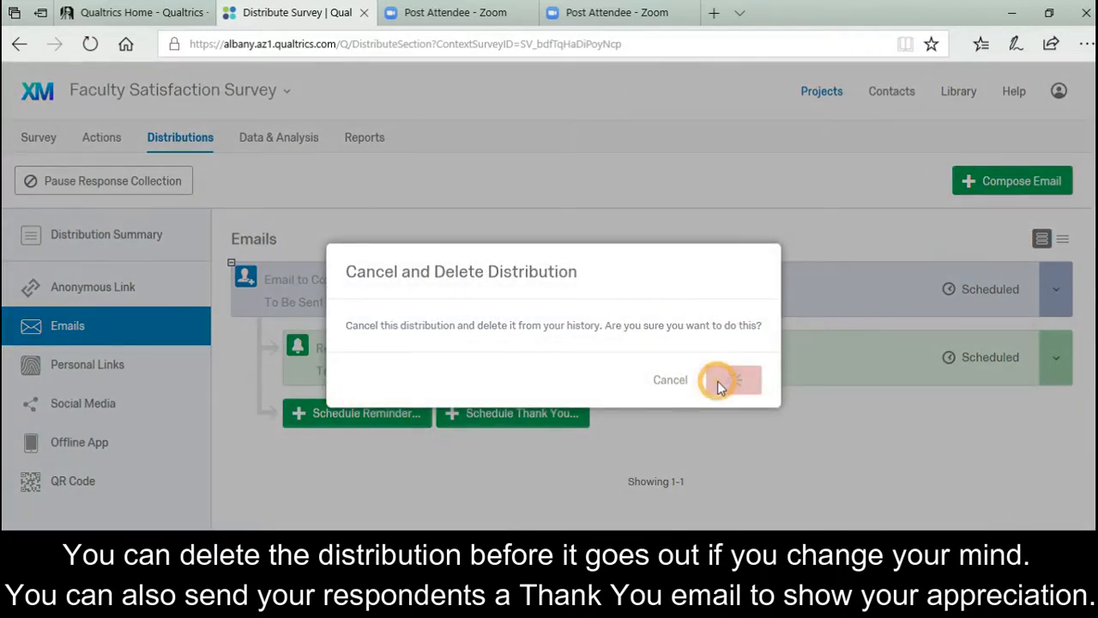
{"action": "left_click", "coordinate": [721, 381]}
{"action": "left_click", "coordinate": [494, 357]}
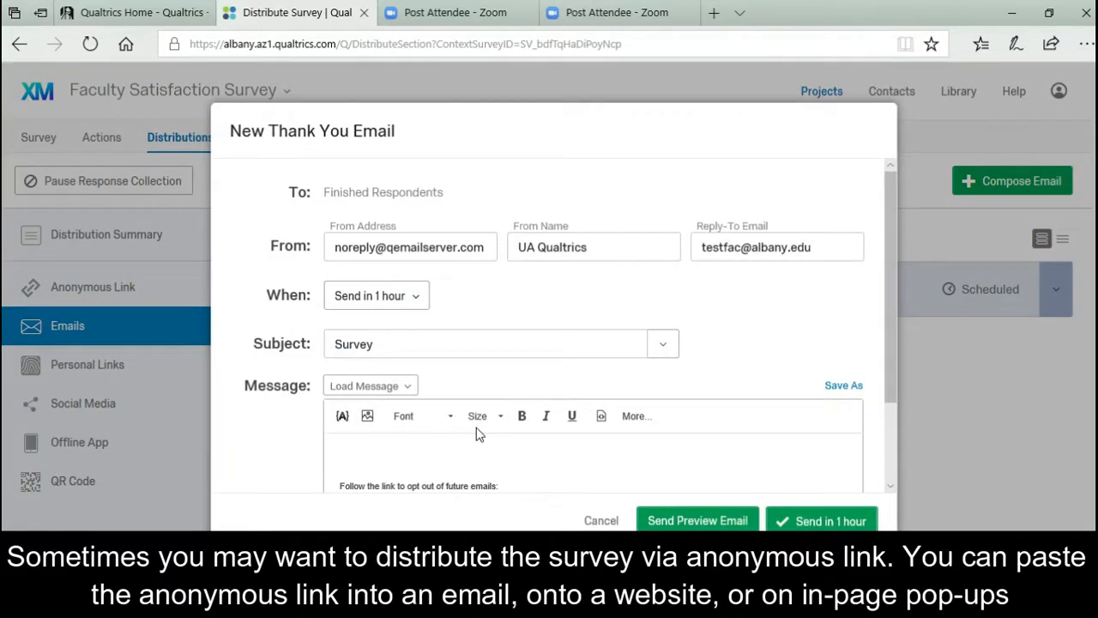
{"action": "left_click", "coordinate": [615, 519]}
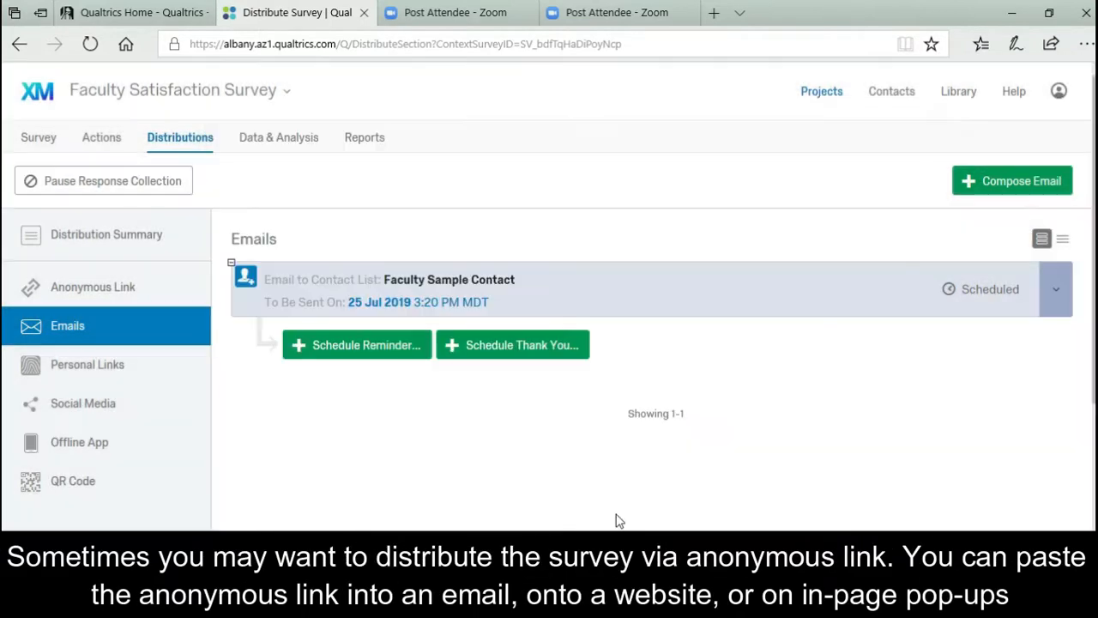
Set the anonymous survey link's custom text to 'faculty survey'.
{"action": "left_click", "coordinate": [121, 286]}
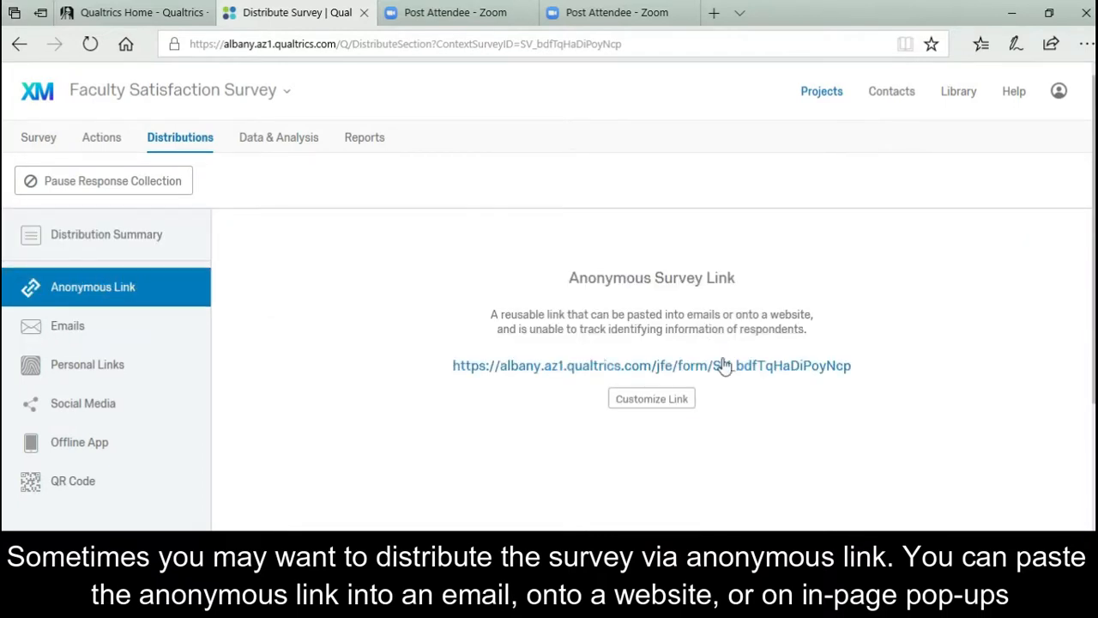
{"action": "left_click", "coordinate": [658, 400]}
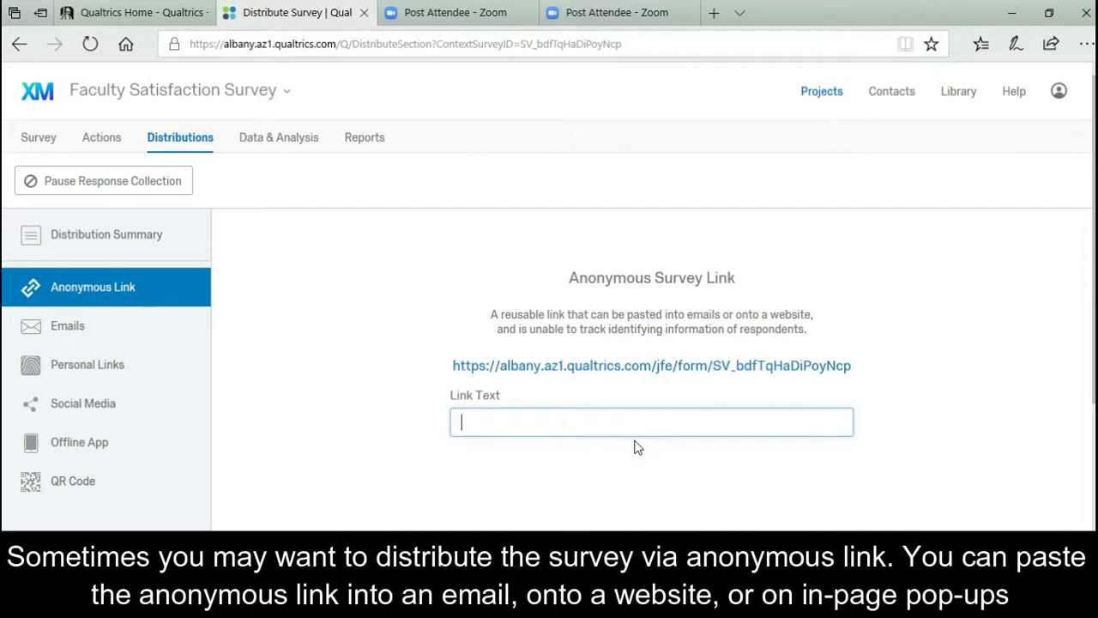
{"action": "type", "text": "facult"}
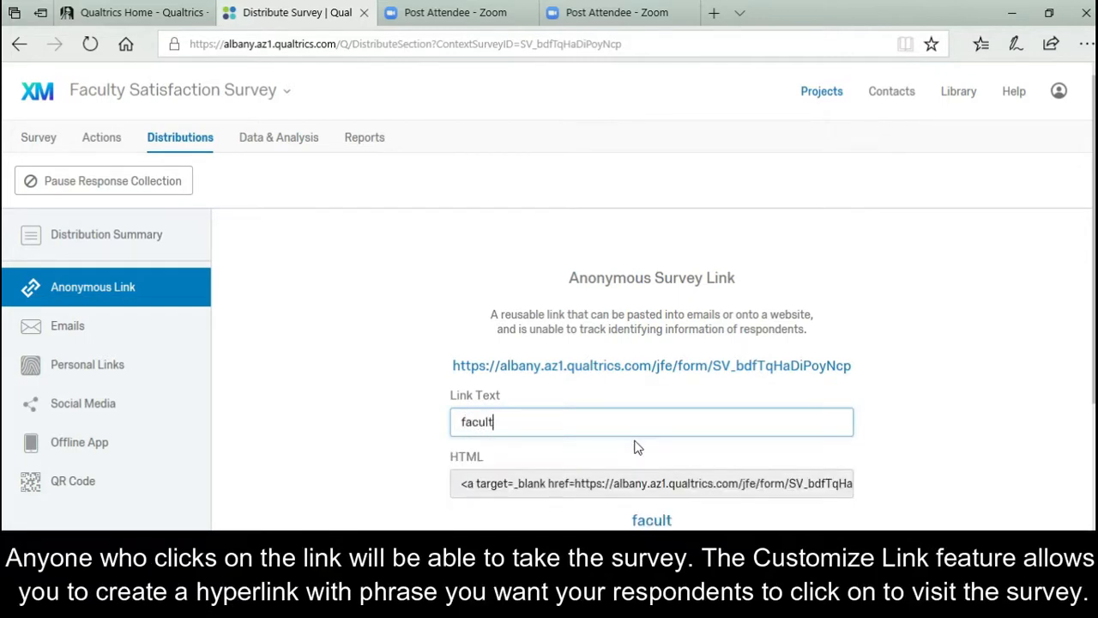
{"action": "type", "text": "y survey"}
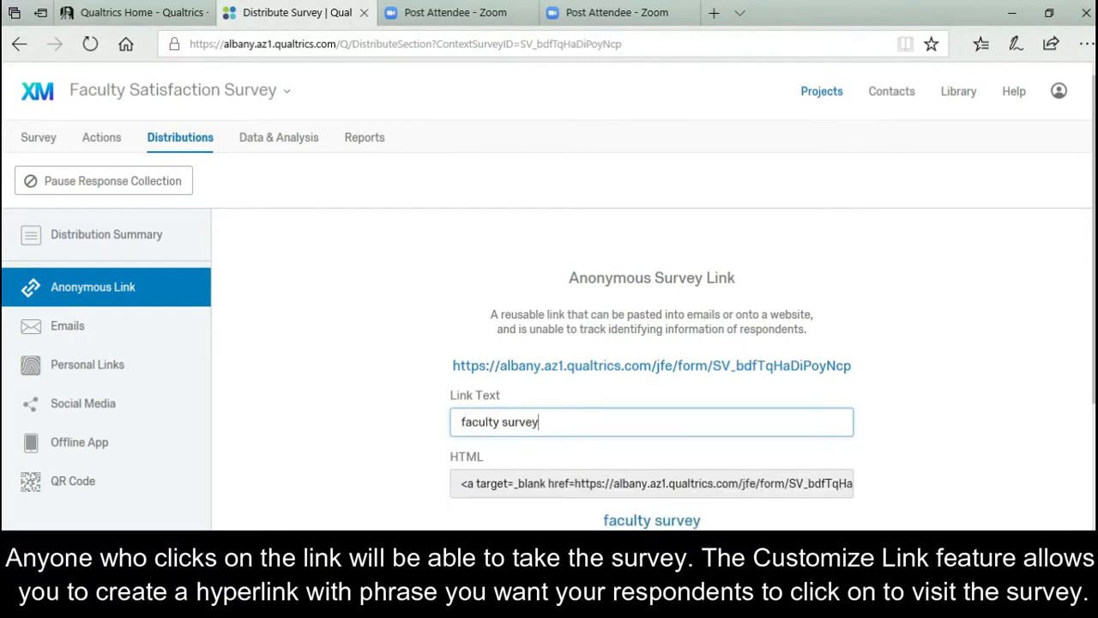
{"action": "left_click", "coordinate": [865, 517]}
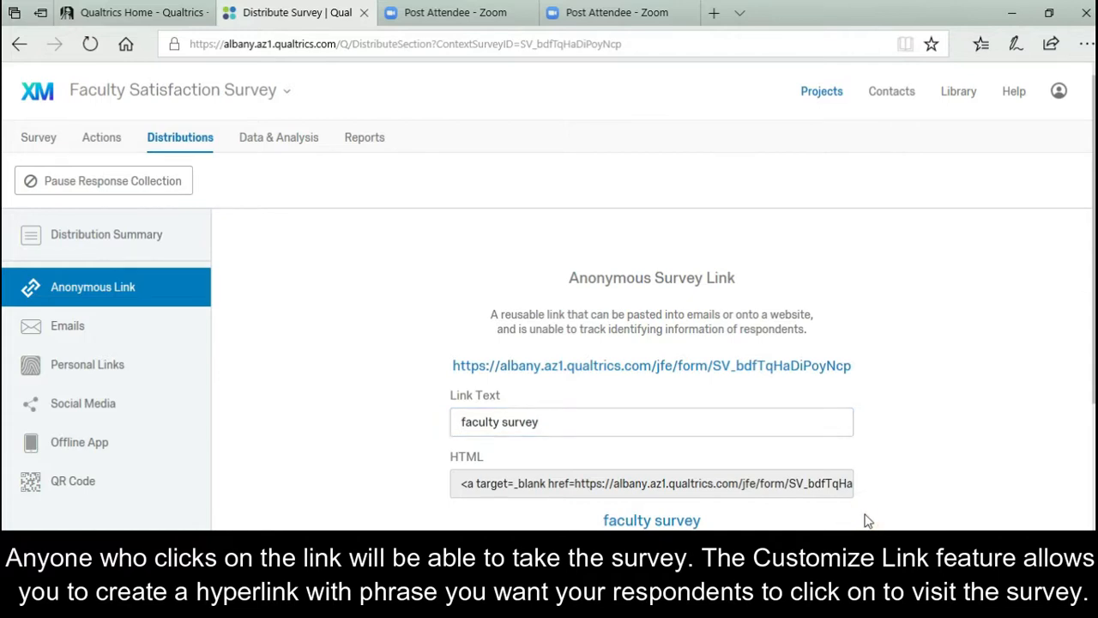
Test the 'faculty survey' link in a new tab, then show the survey's QR code.
{"action": "left_click", "coordinate": [618, 520]}
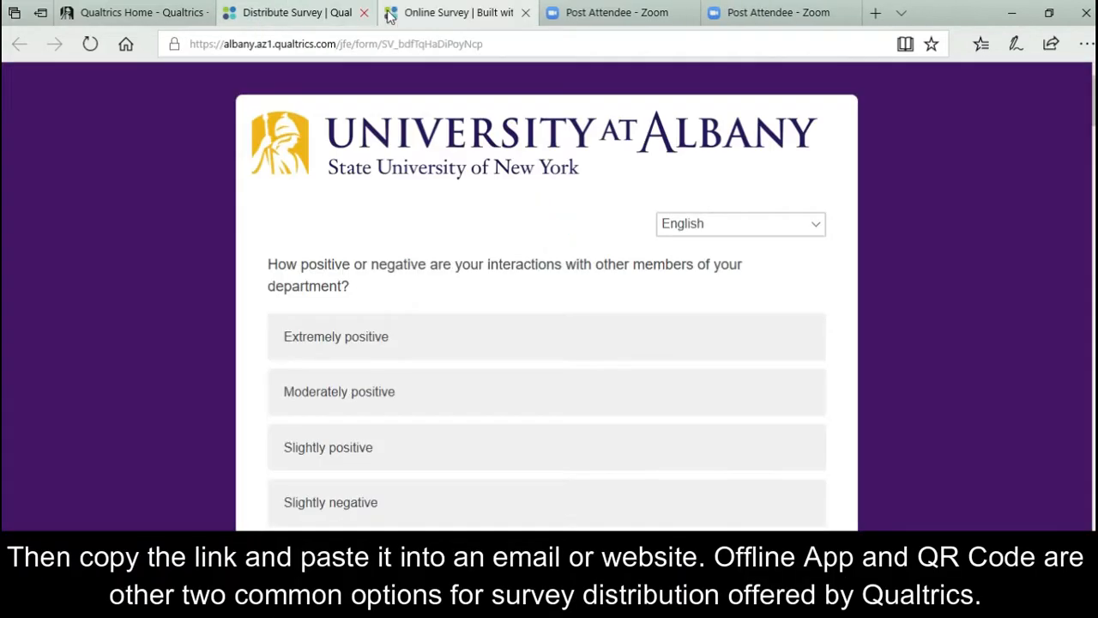
{"action": "left_click", "coordinate": [507, 42]}
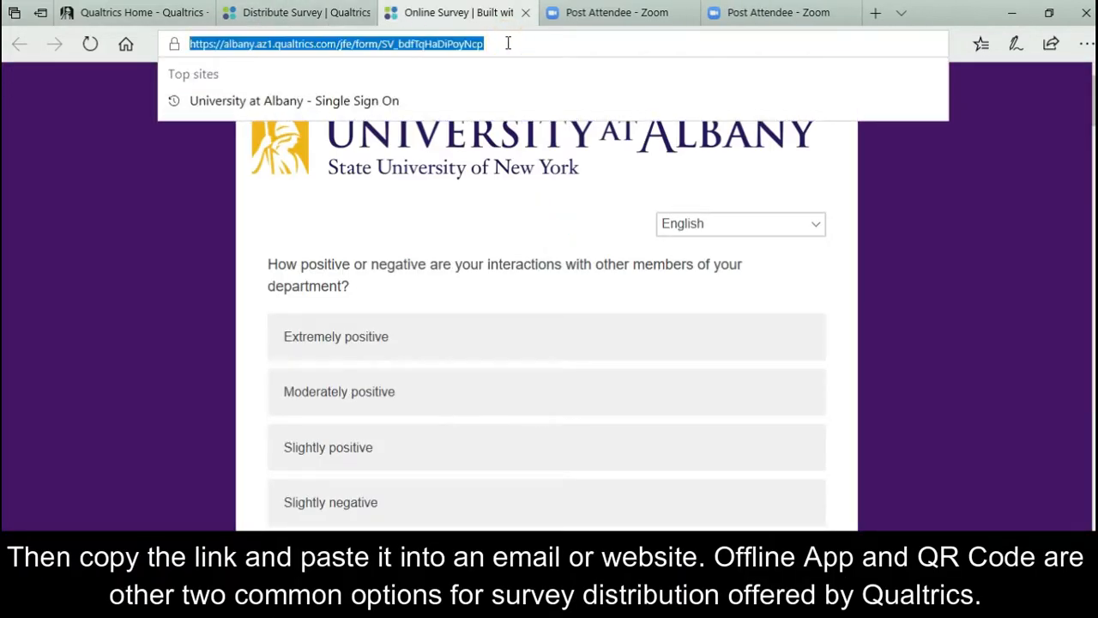
{"action": "left_click", "coordinate": [326, 12]}
{"action": "left_click", "coordinate": [983, 426]}
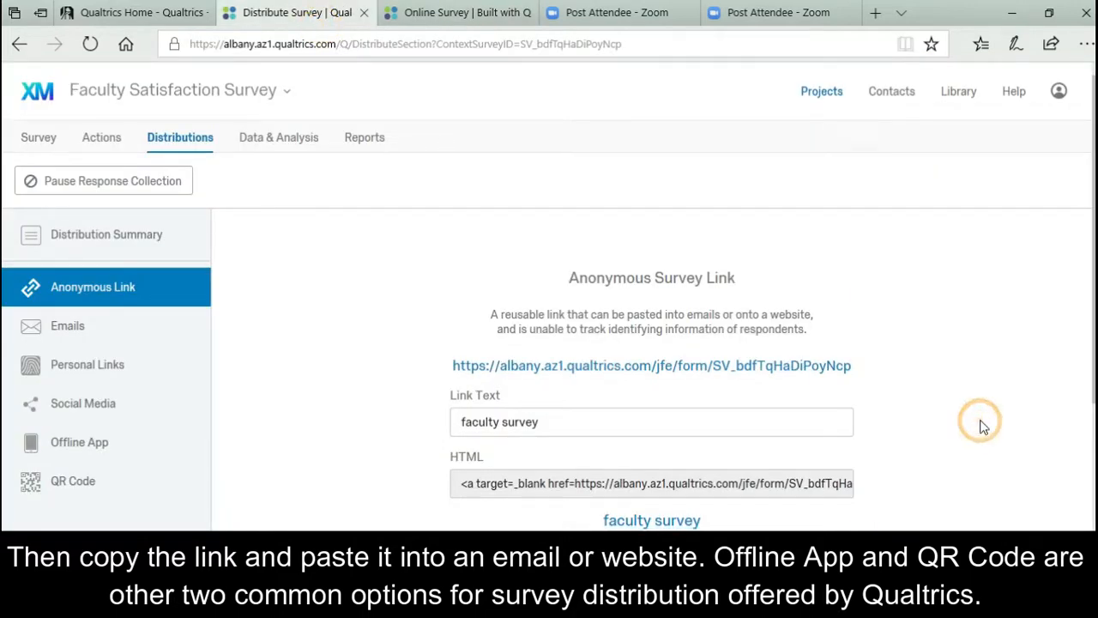
{"action": "left_click", "coordinate": [109, 486]}
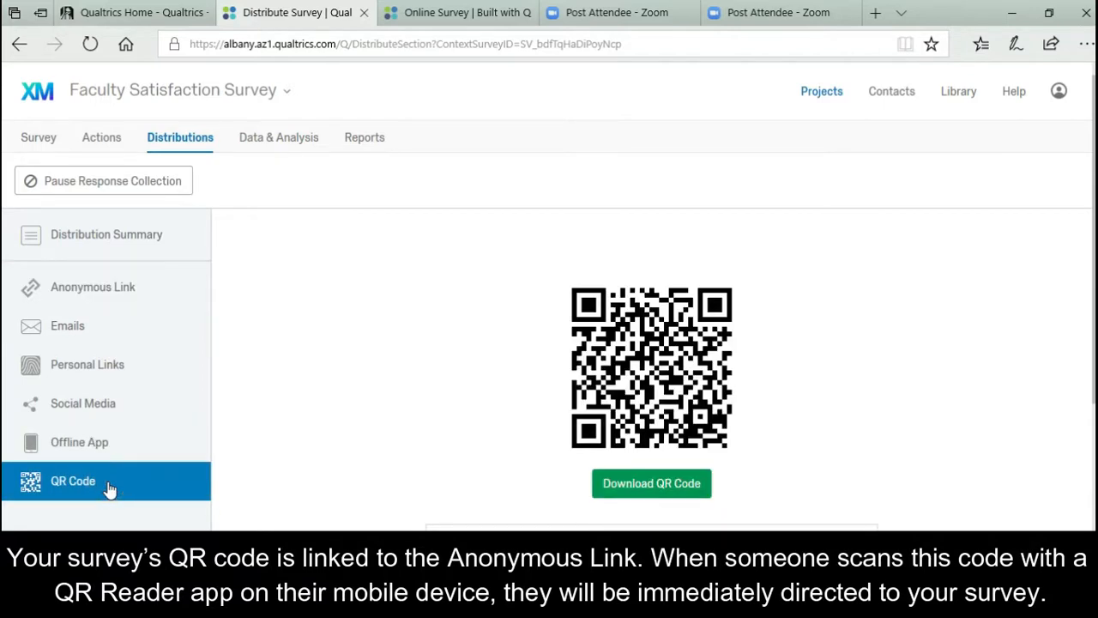